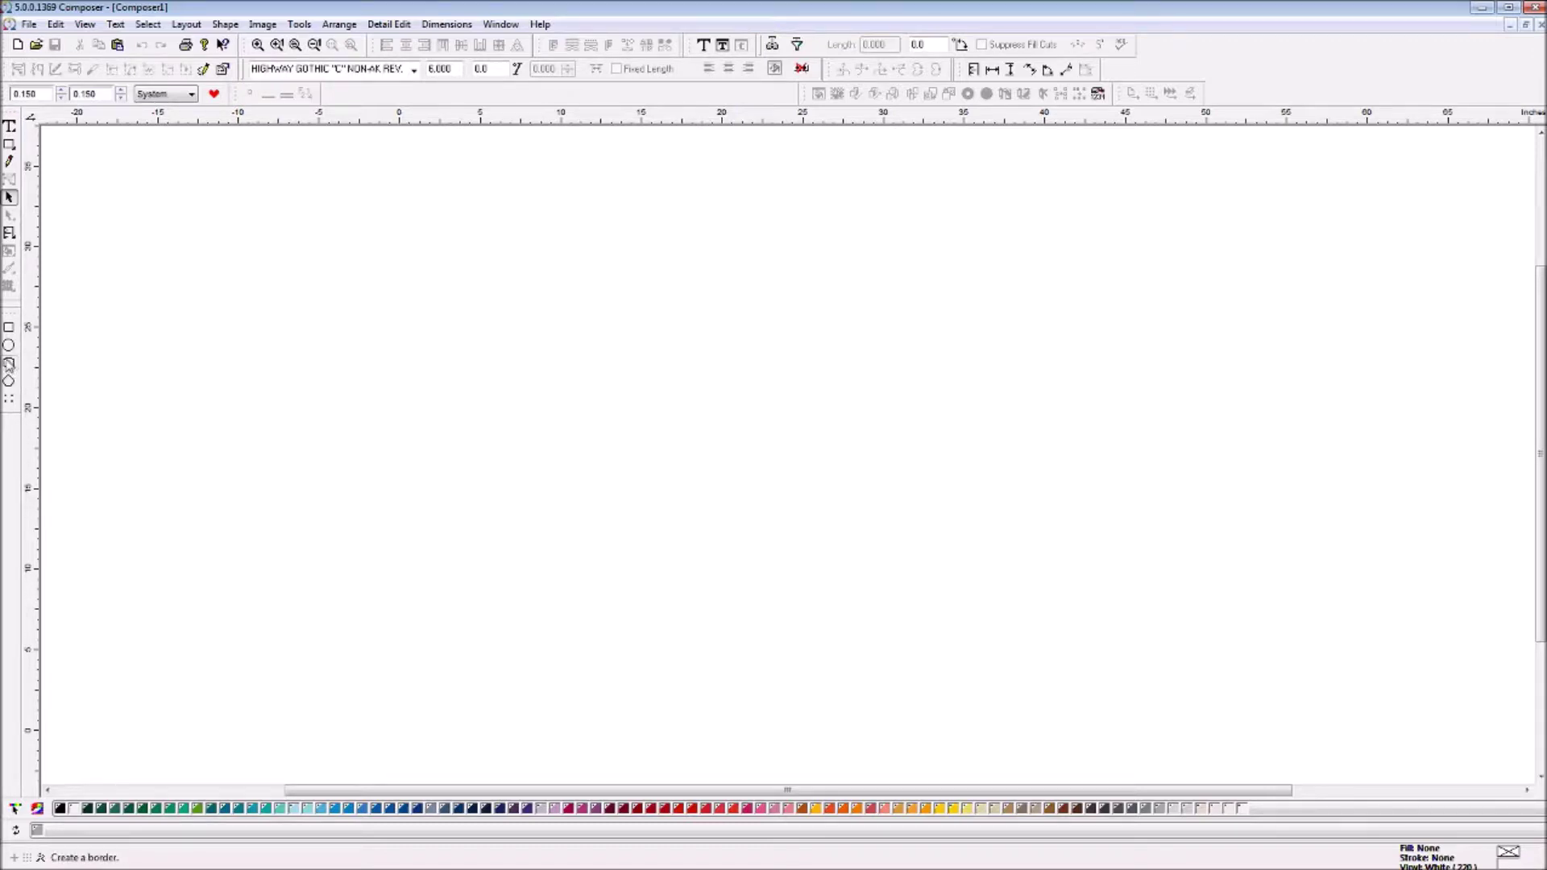
left_click(10, 364)
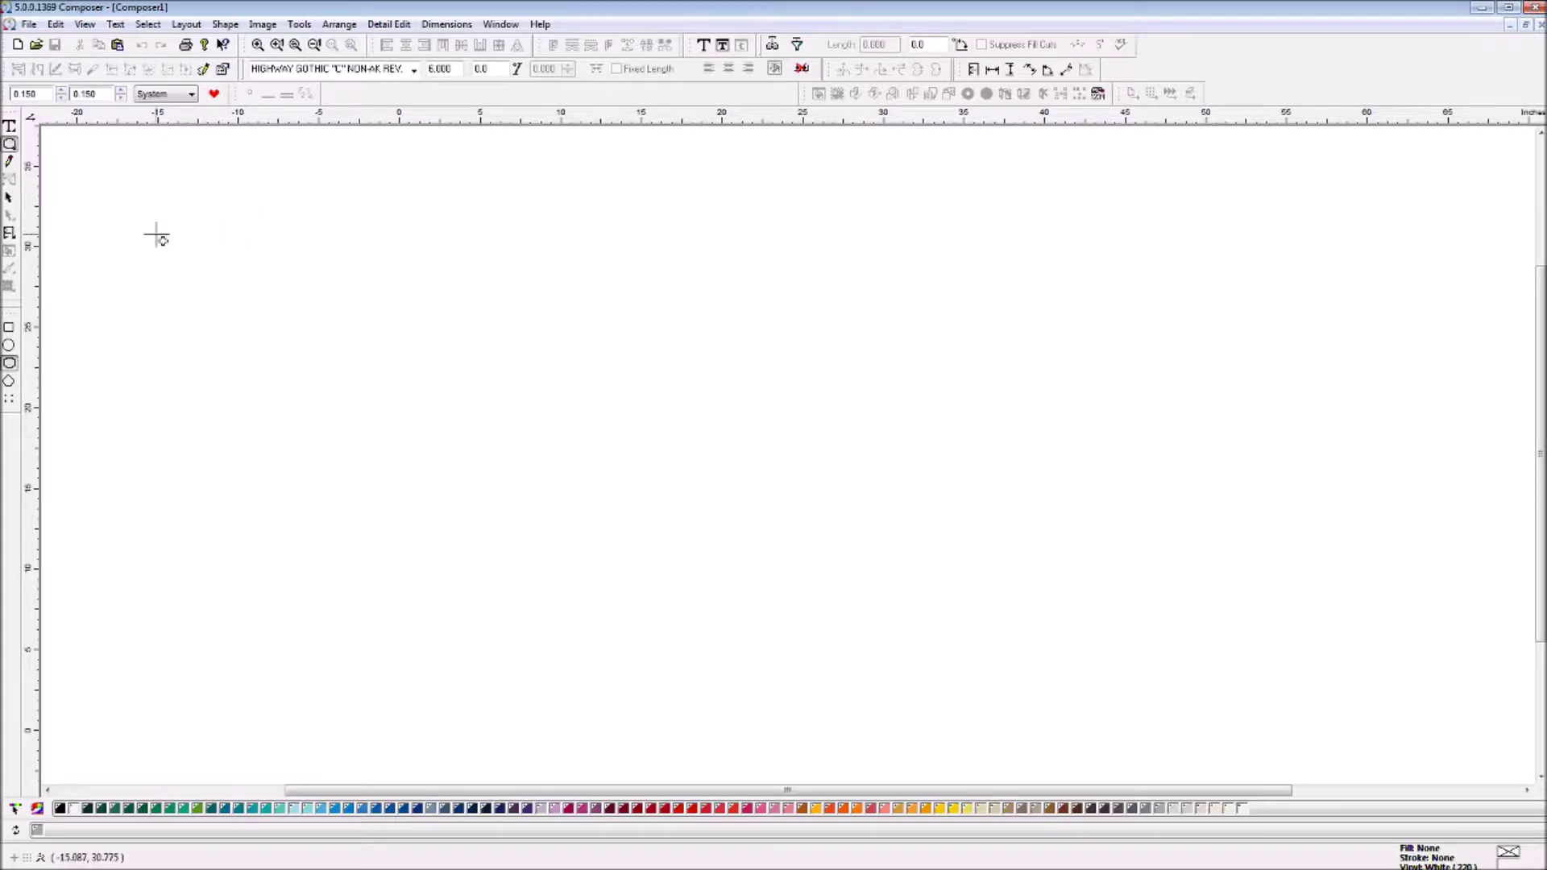
left_click_drag(281, 244, 750, 668)
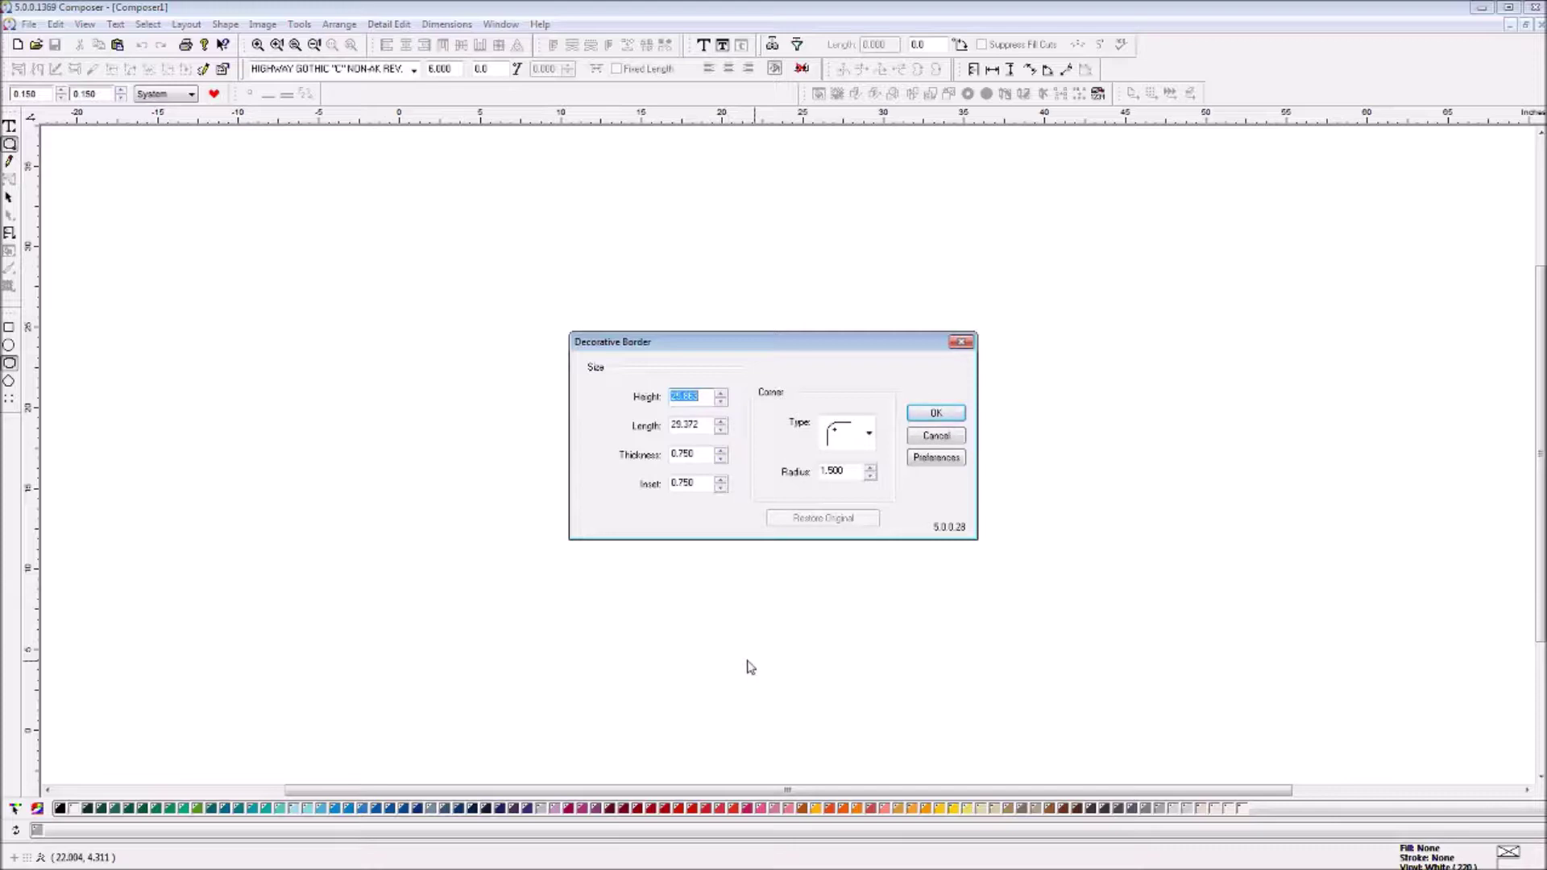
left_click(963, 341)
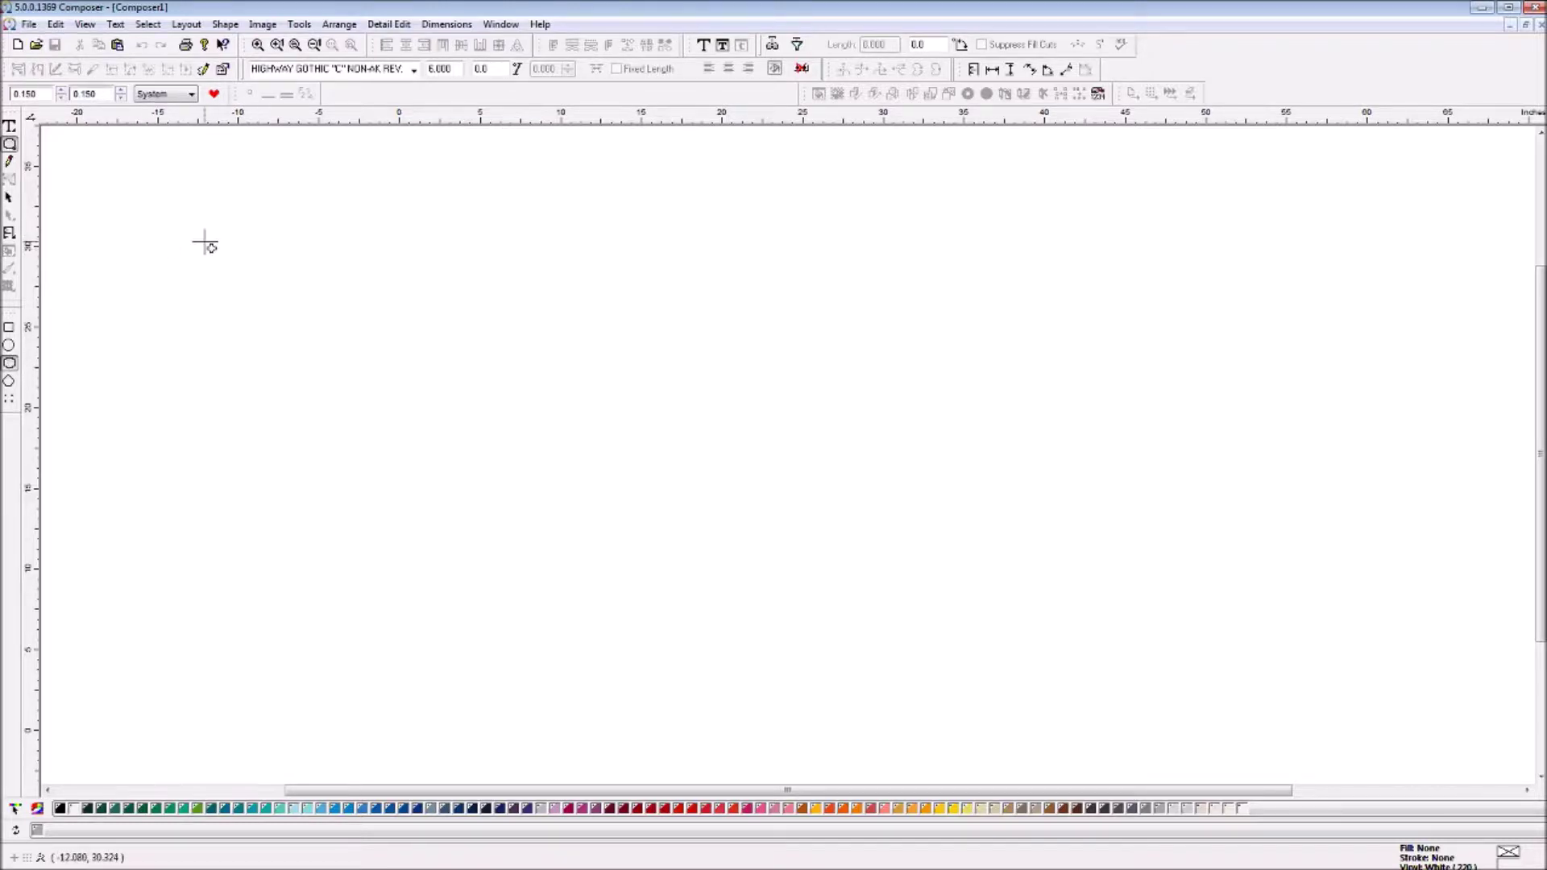
Draw a border and set its height and length to 36 inches, with thickness and inset both 0
left_click_drag(204, 241, 694, 626)
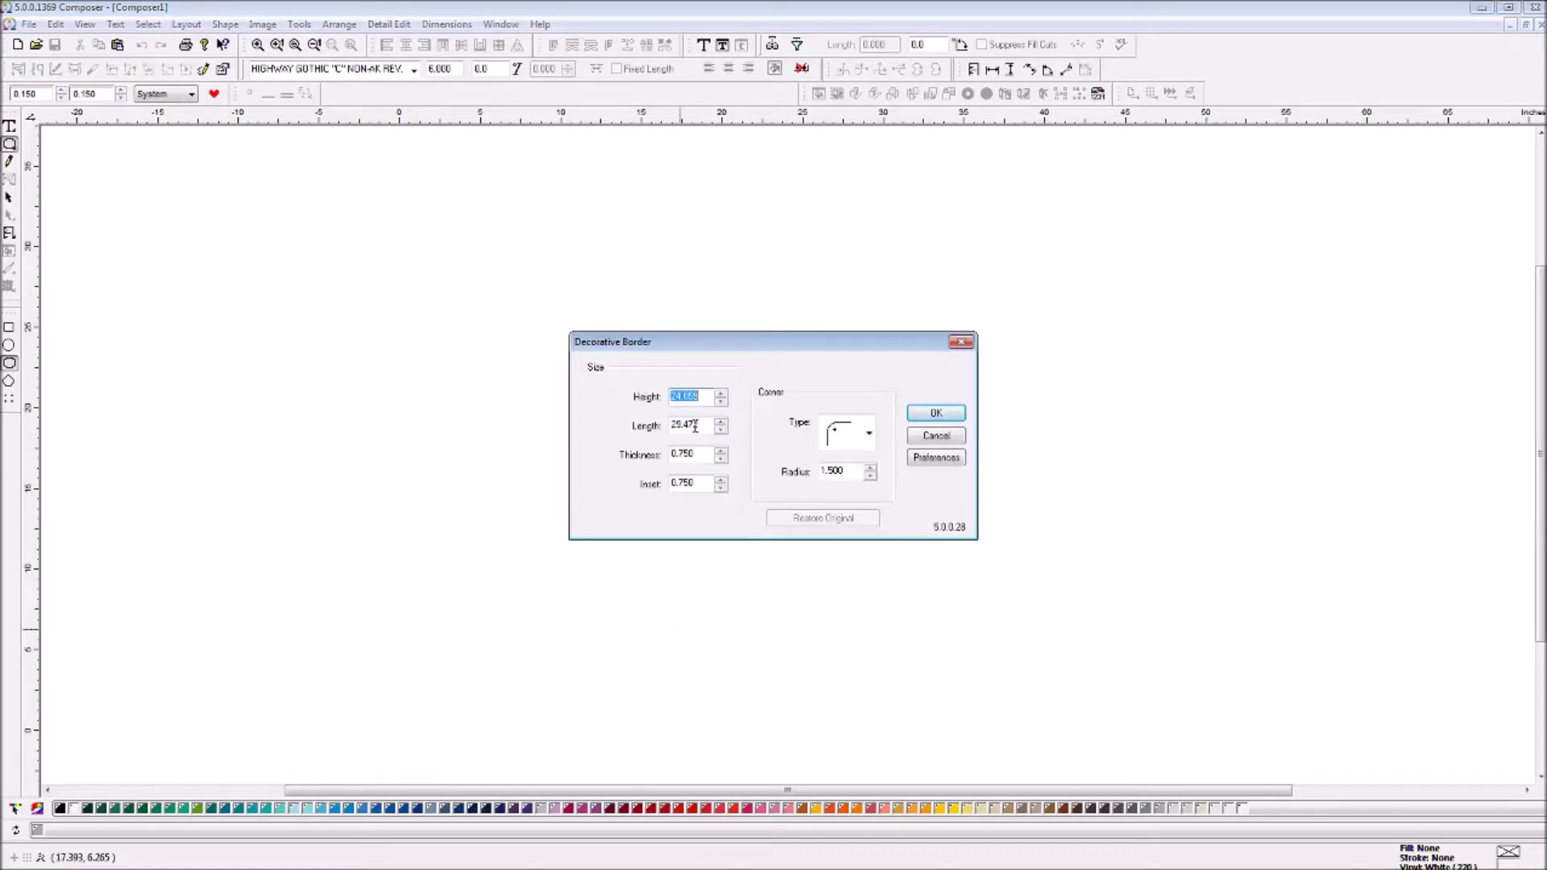
key("BackSpace")
type("36")
double_click(699, 427)
type("30")
type("0")
key("BackSpace")
key("Tab")
type("0")
key("Tab")
type("0")
key("Tab")
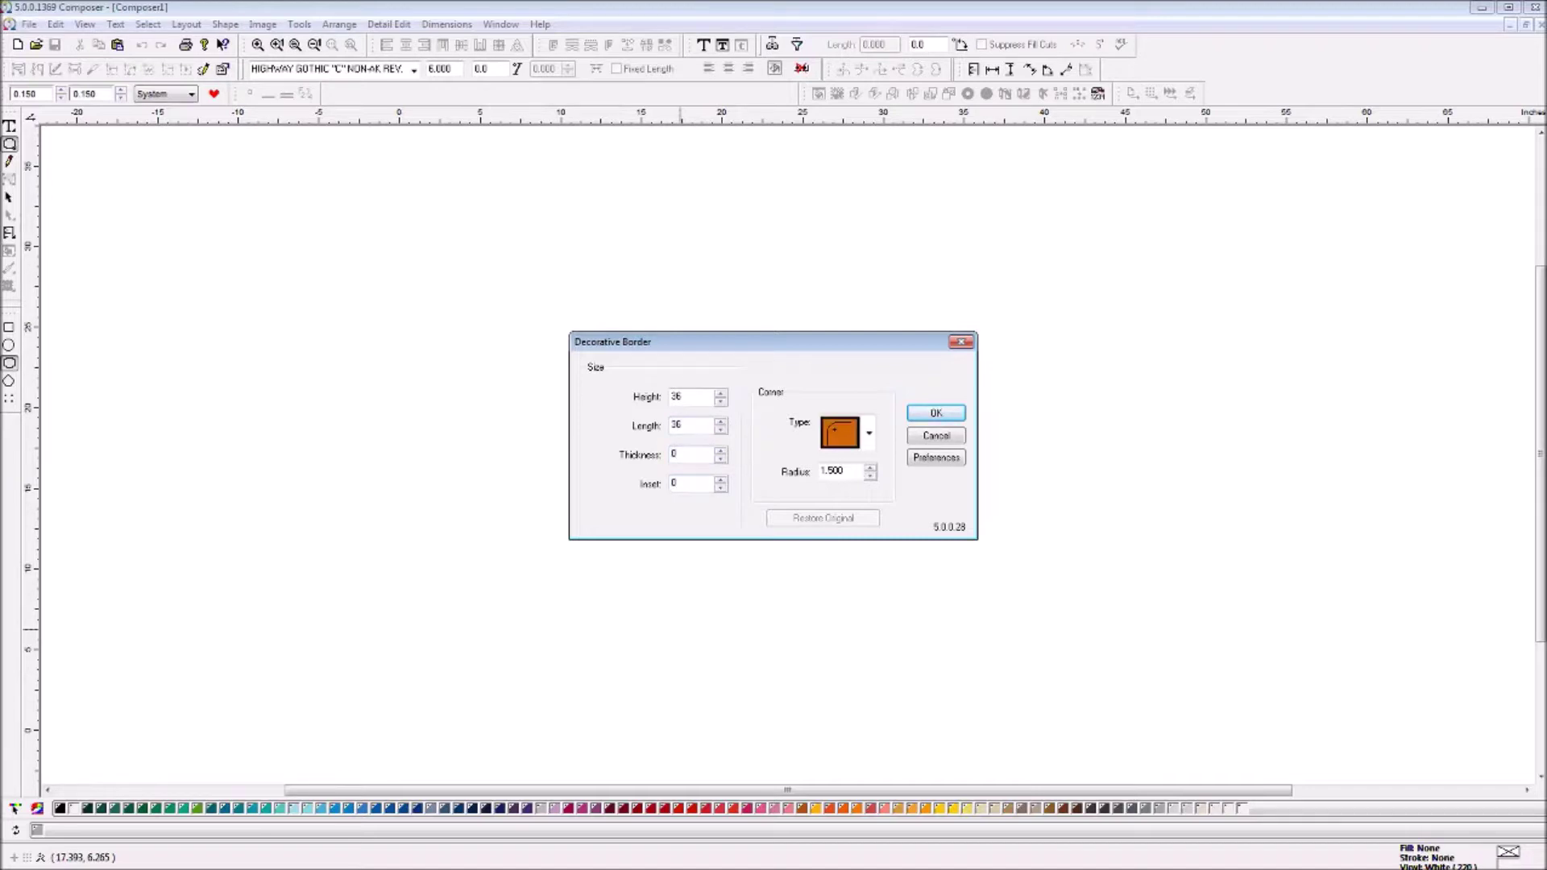
Keep the rounded corner type, set the corner radius to 2.25 and create the border
left_click(868, 433)
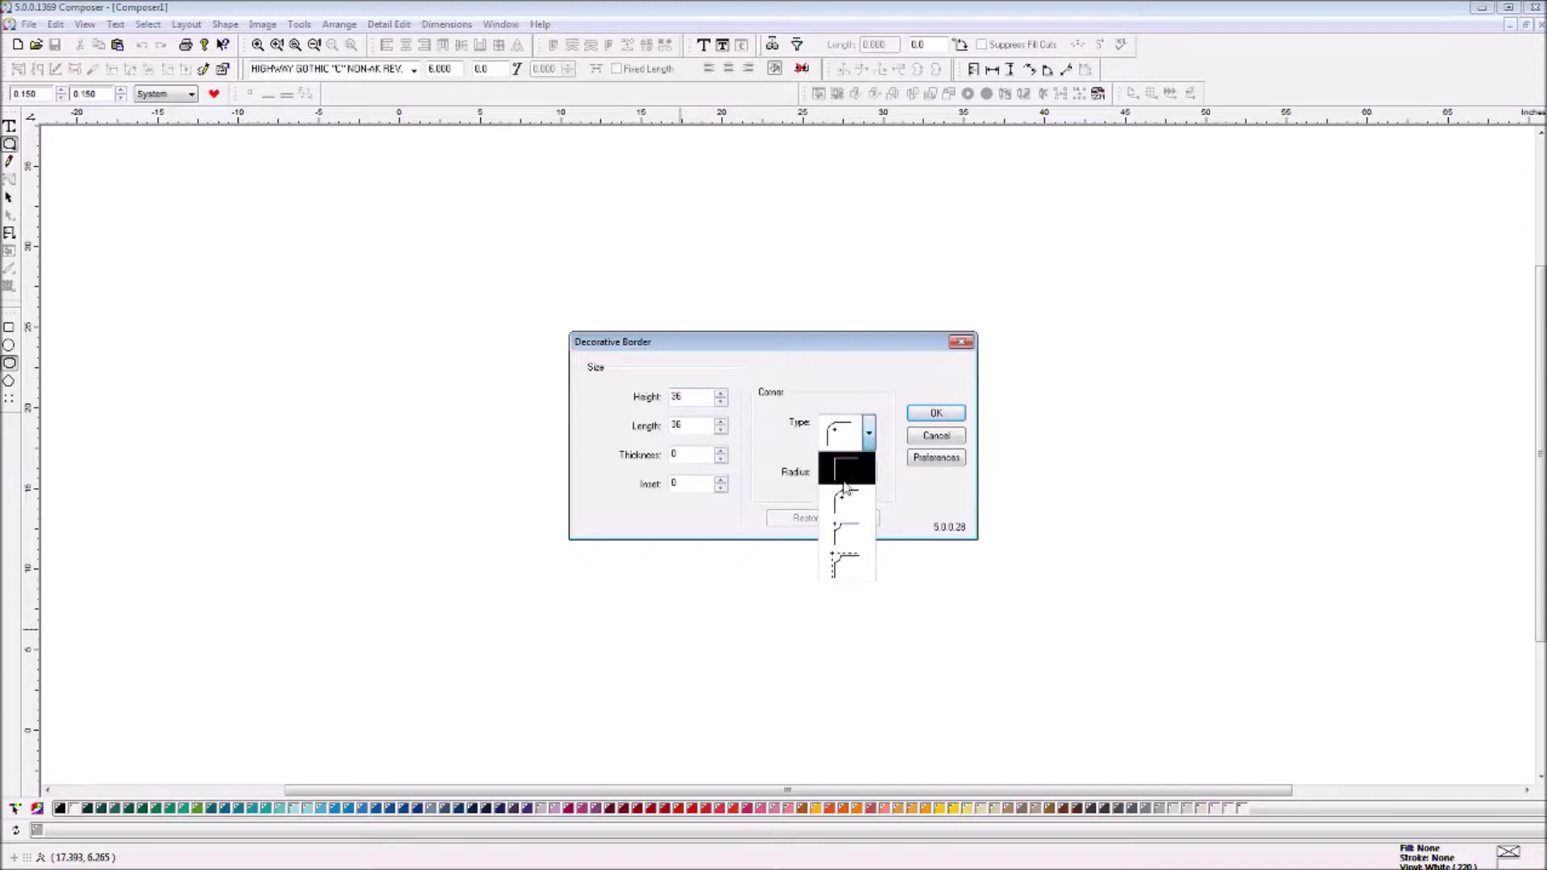
left_click(869, 434)
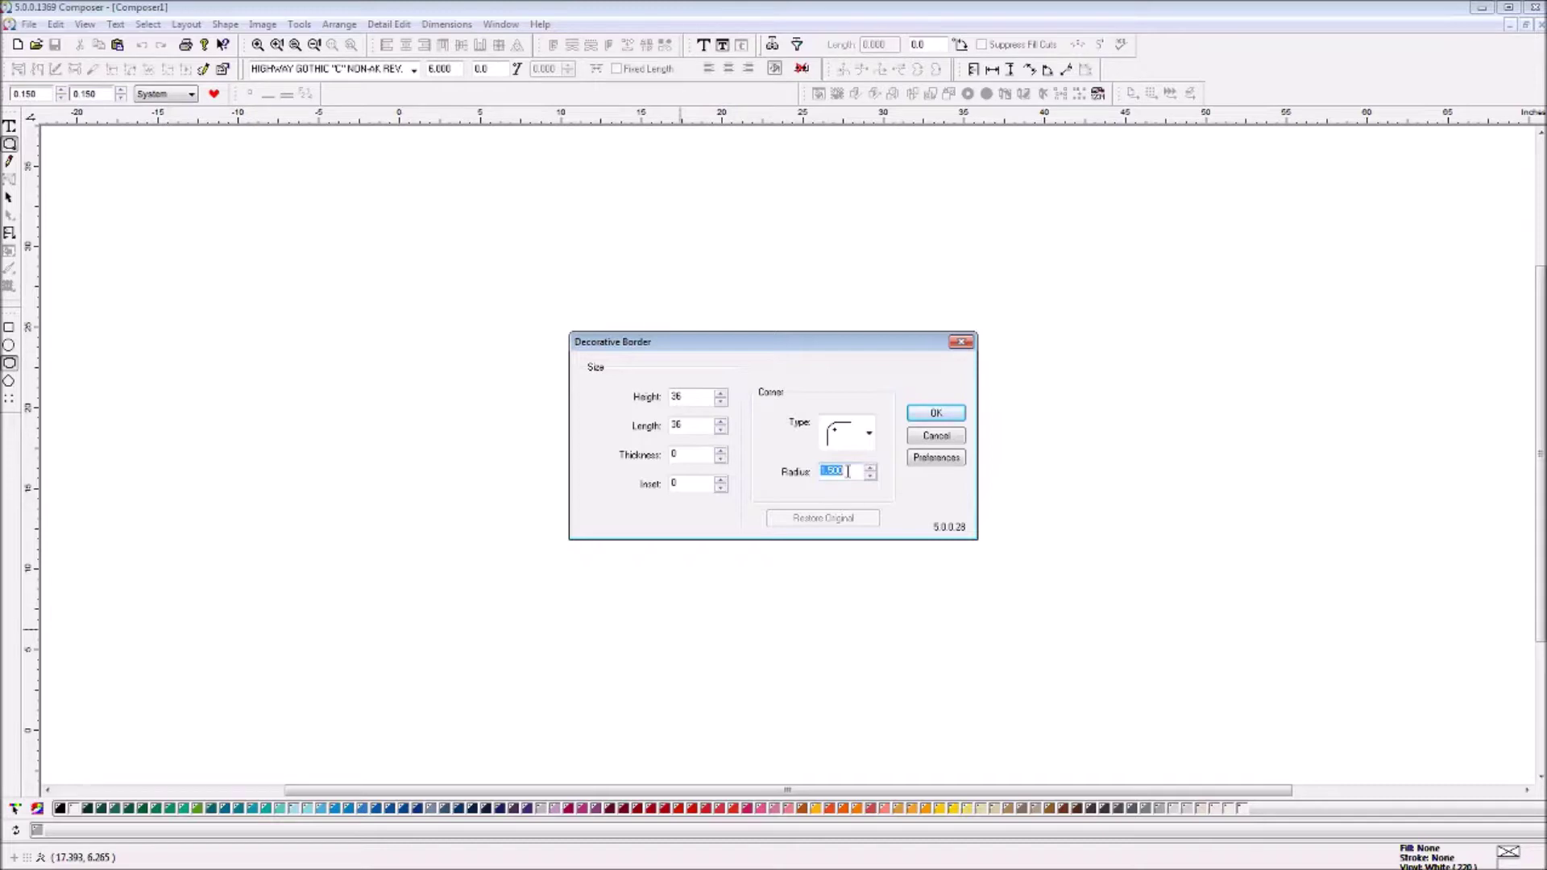
type("2.25")
left_click(934, 412)
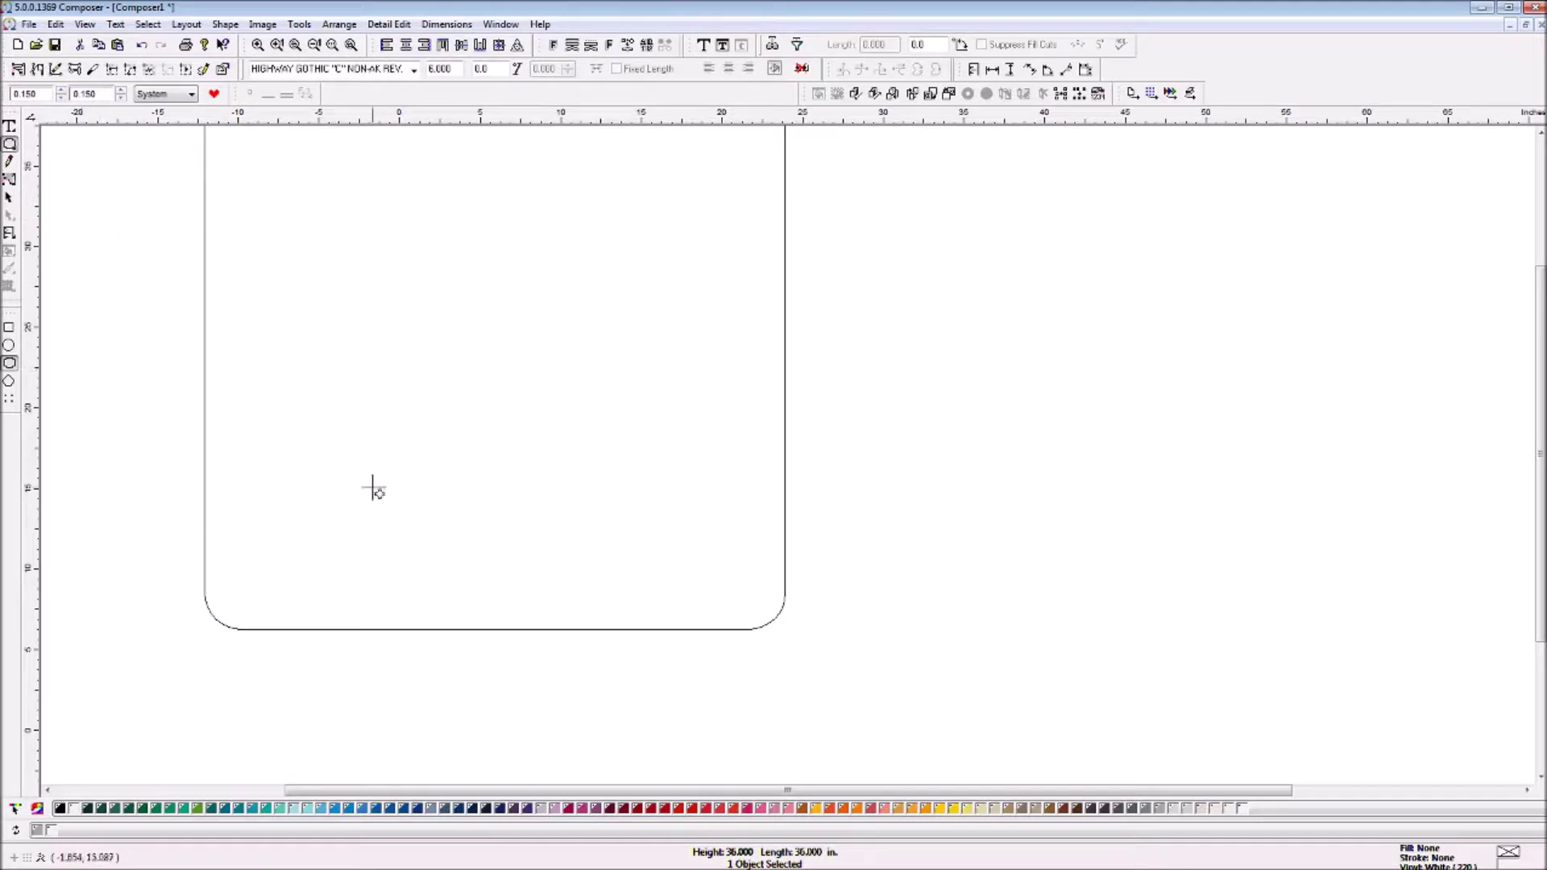
left_click(9, 197)
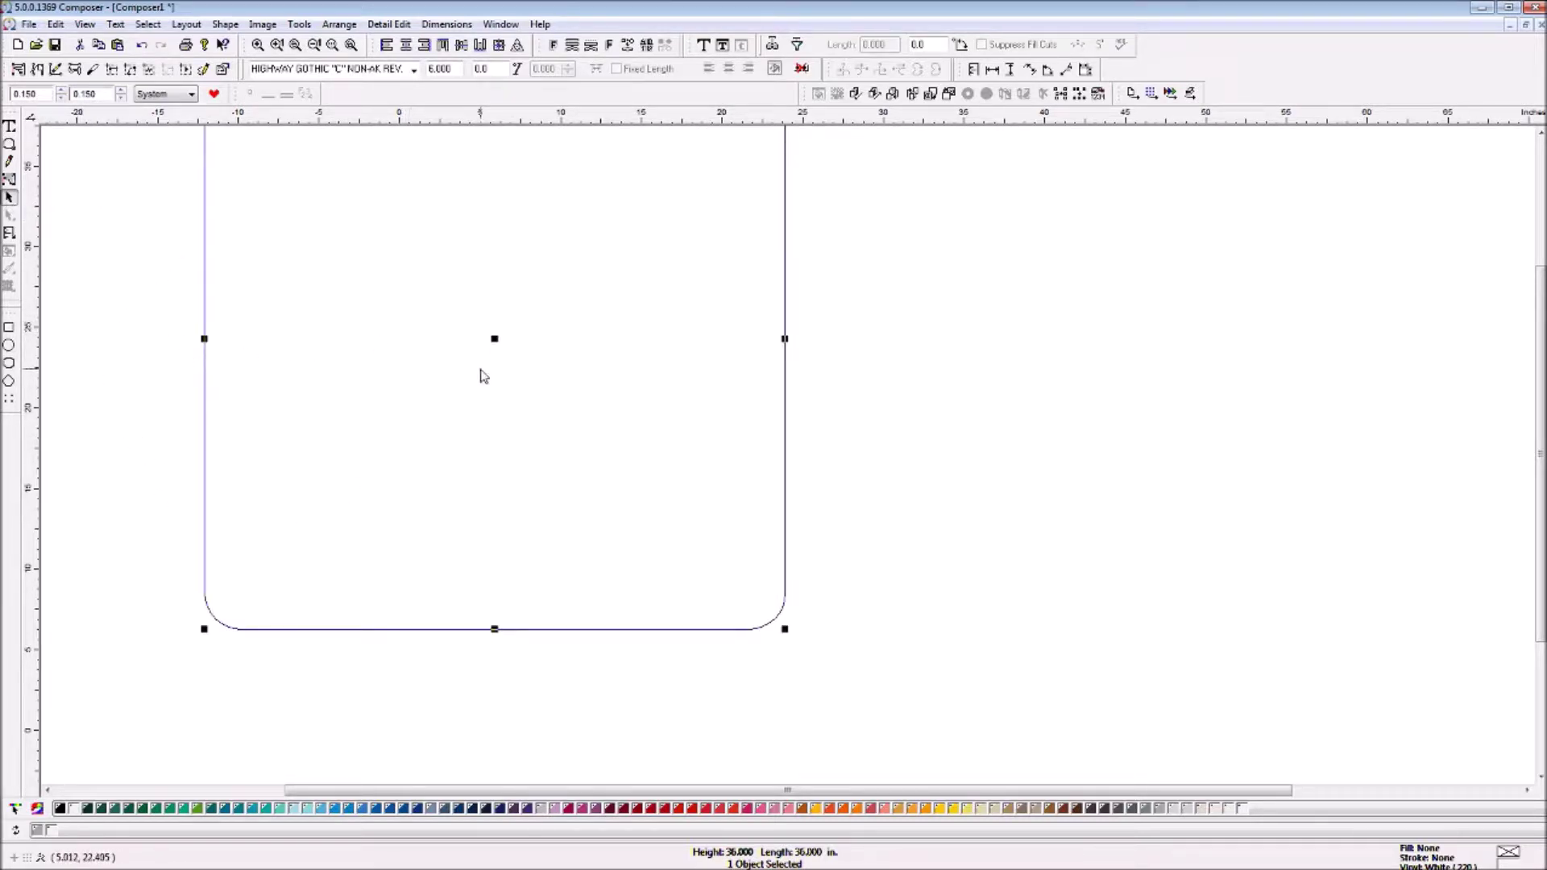
key("shift+F2")
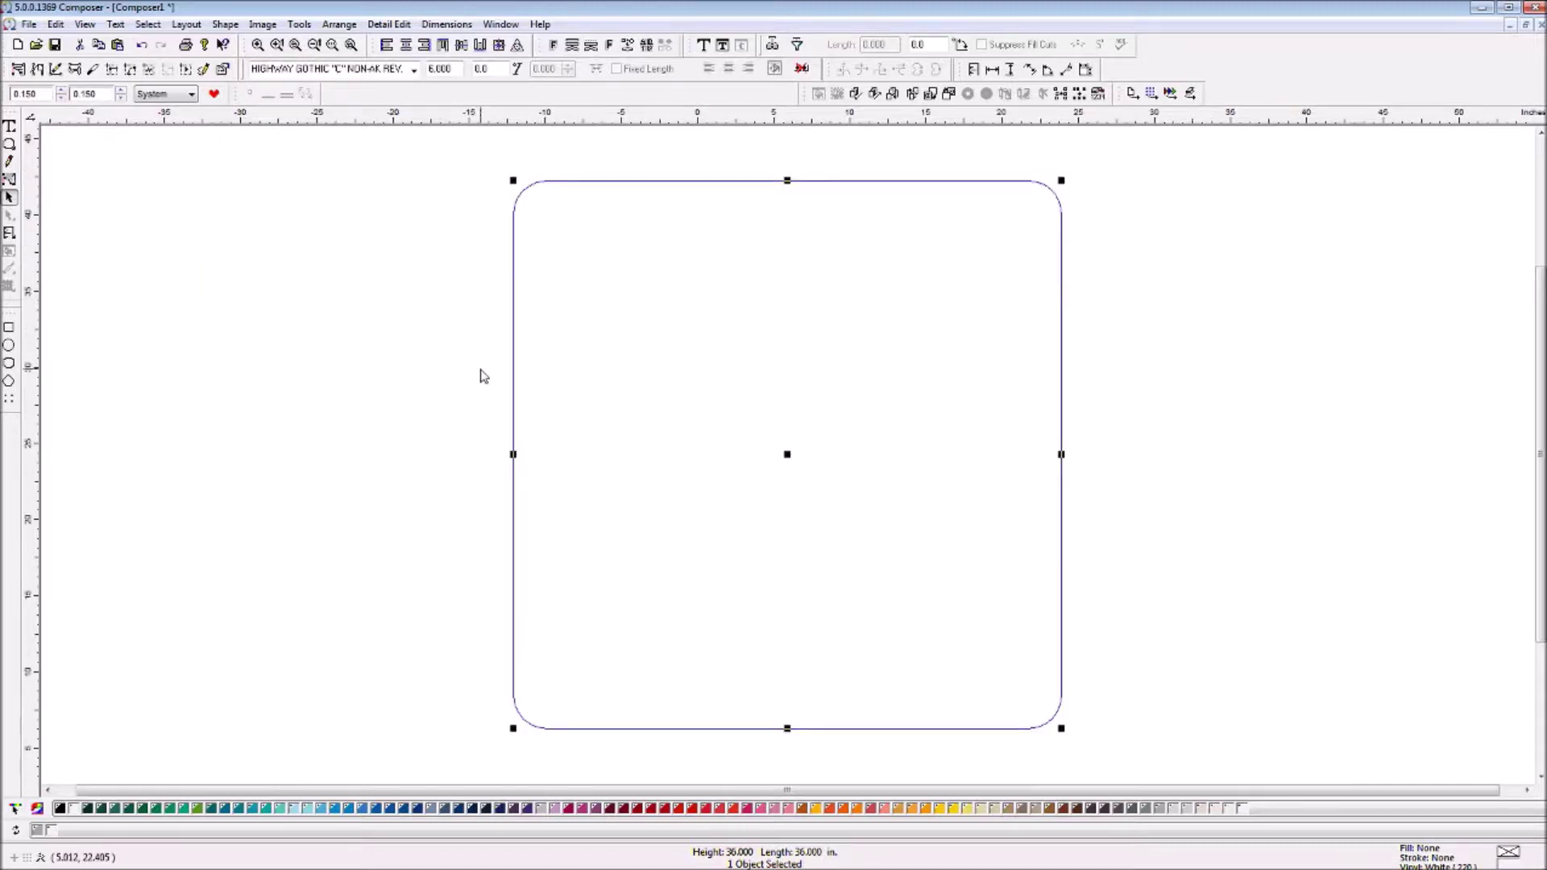
left_click(460, 363)
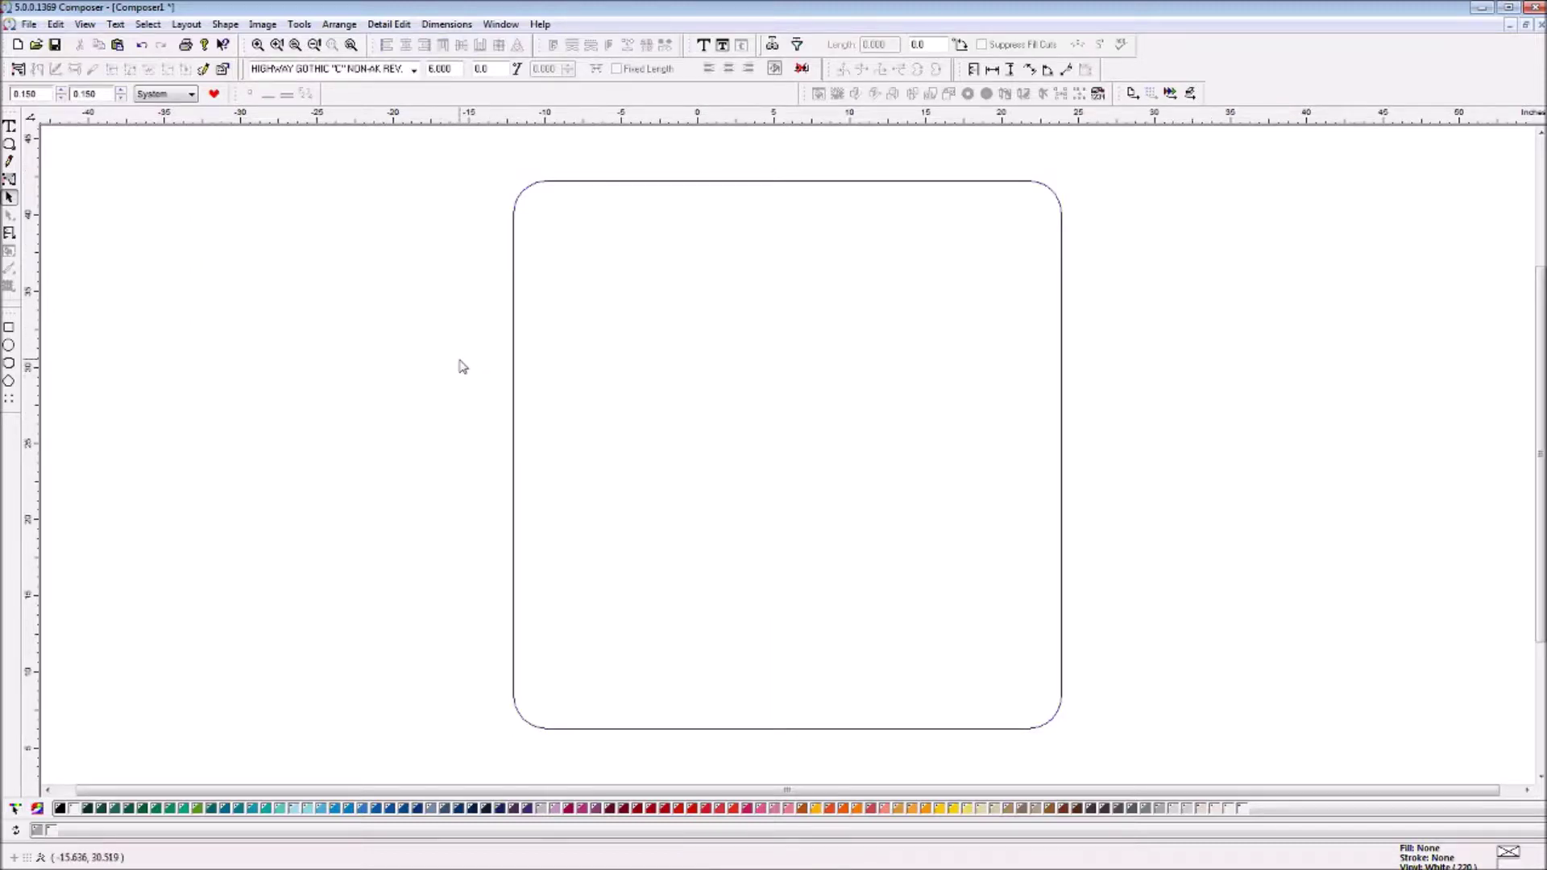
Select the border and apply the Sunflower vinyl color to it
left_click(600, 181)
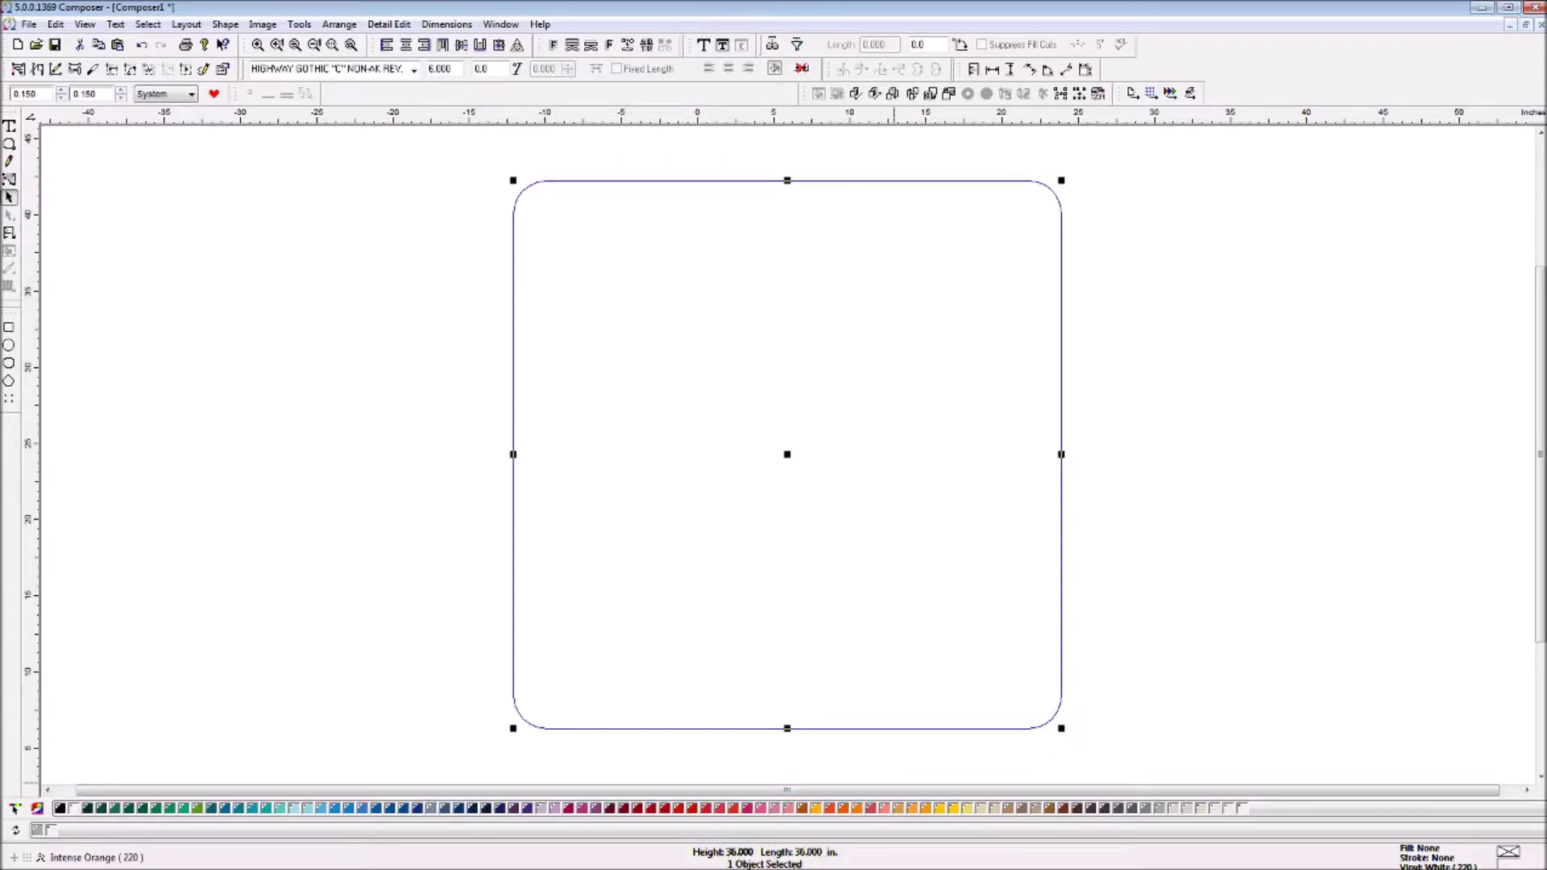
left_click(464, 274)
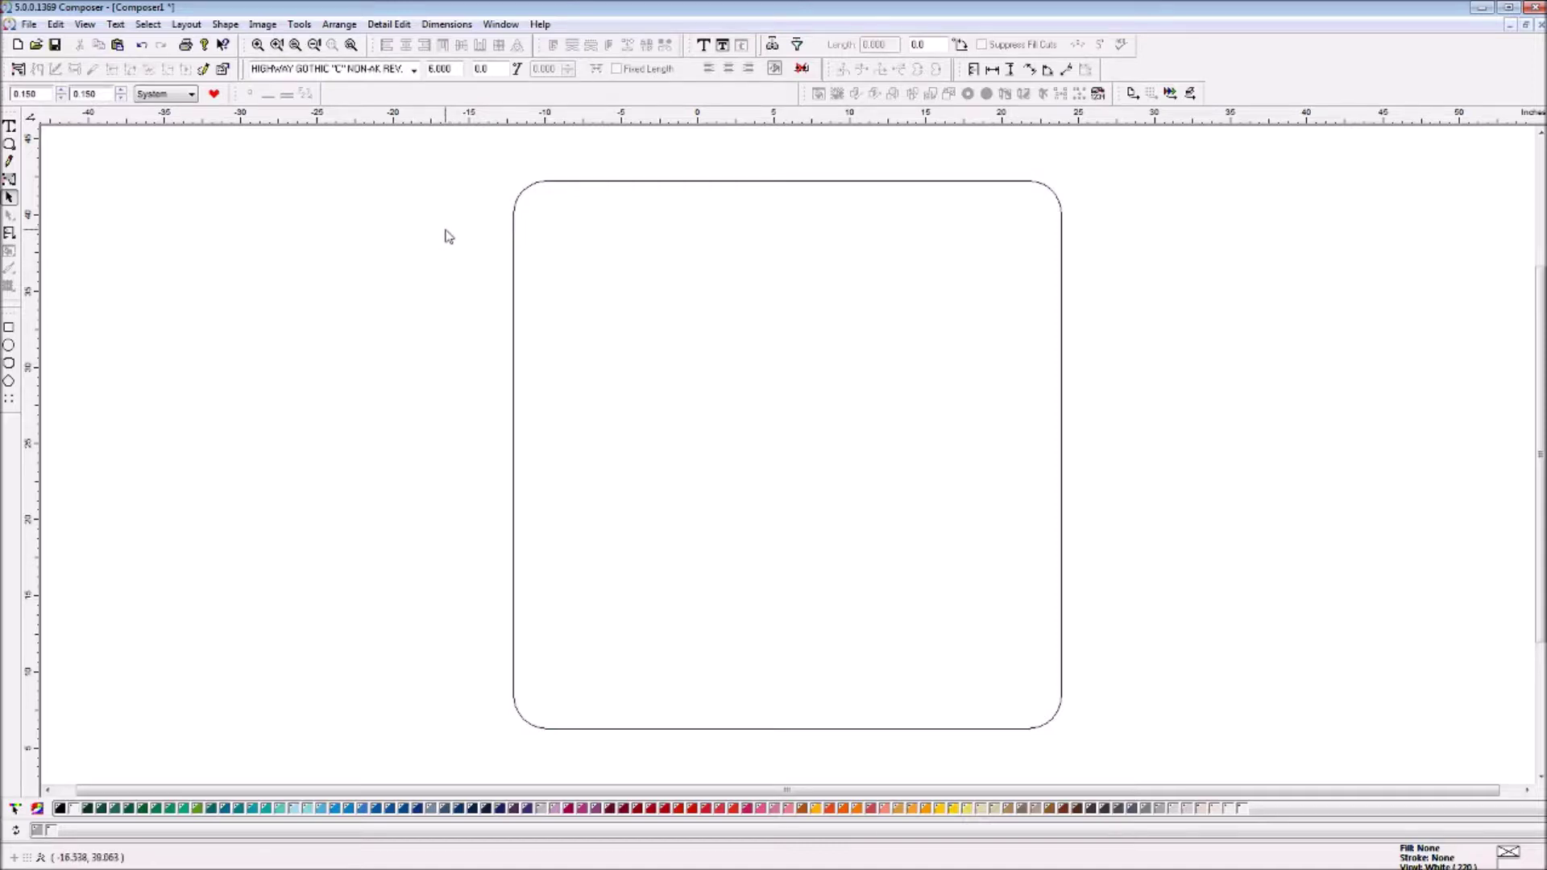
left_click(545, 186)
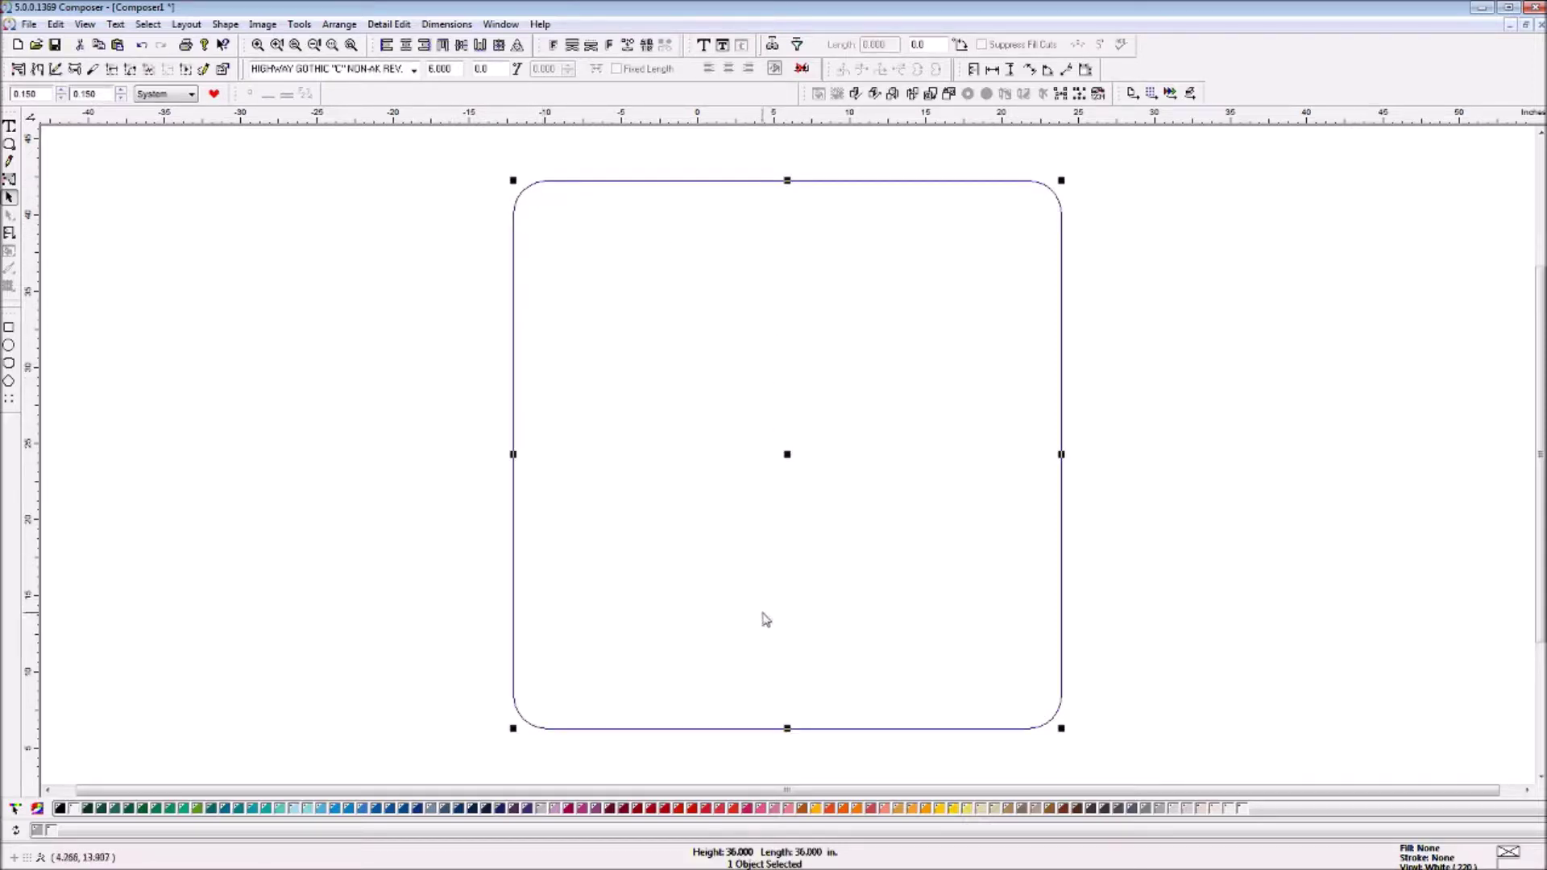
left_click(817, 812)
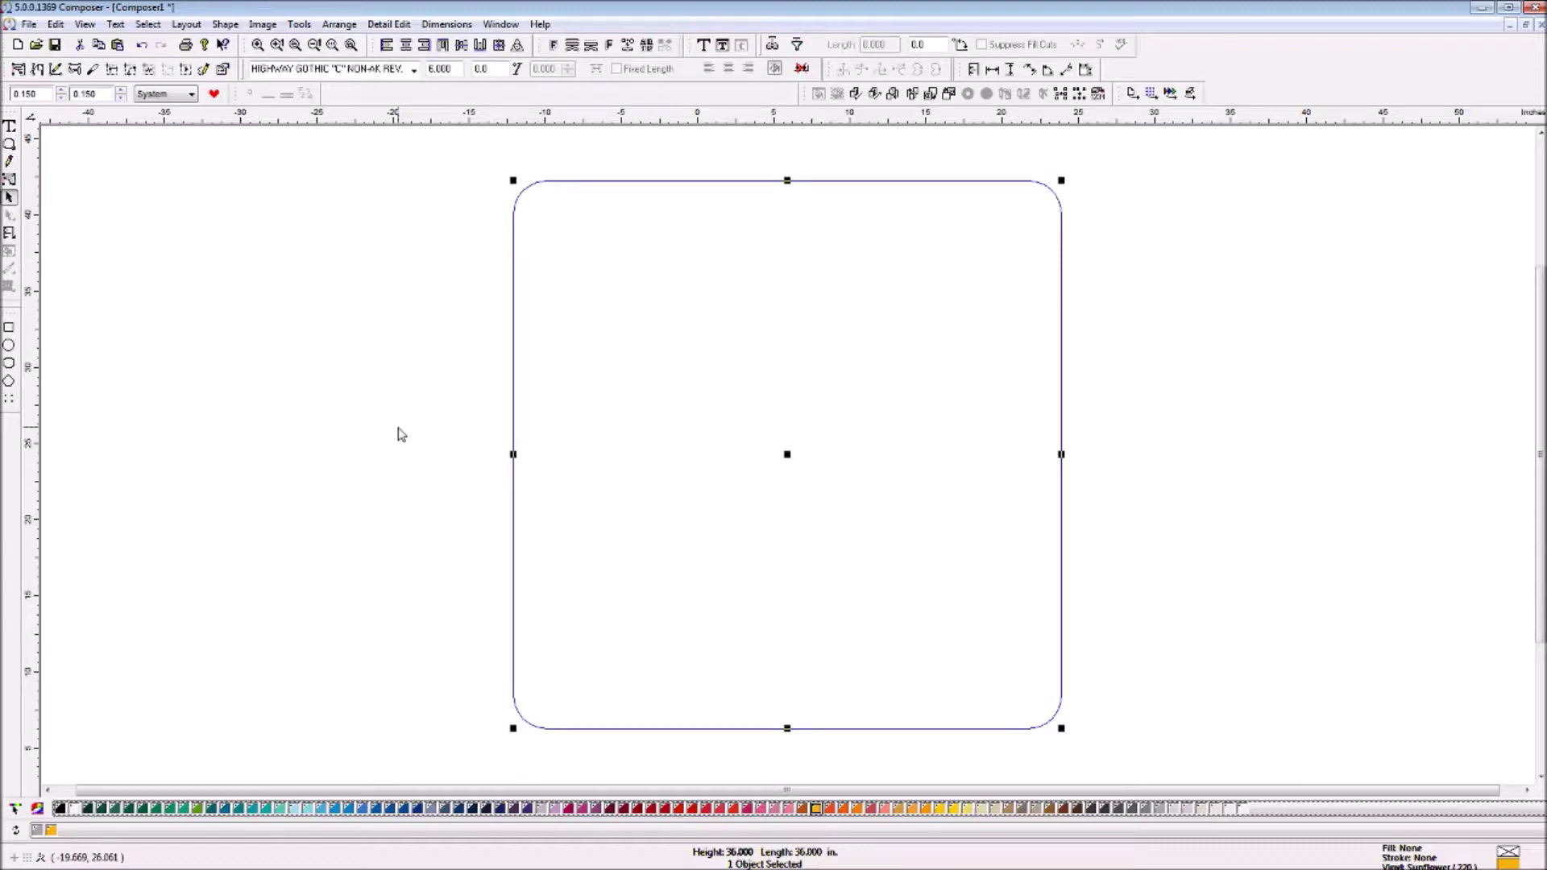
Preview the border in solid color, both selected and deselected, and return to the outline view
key("F9")
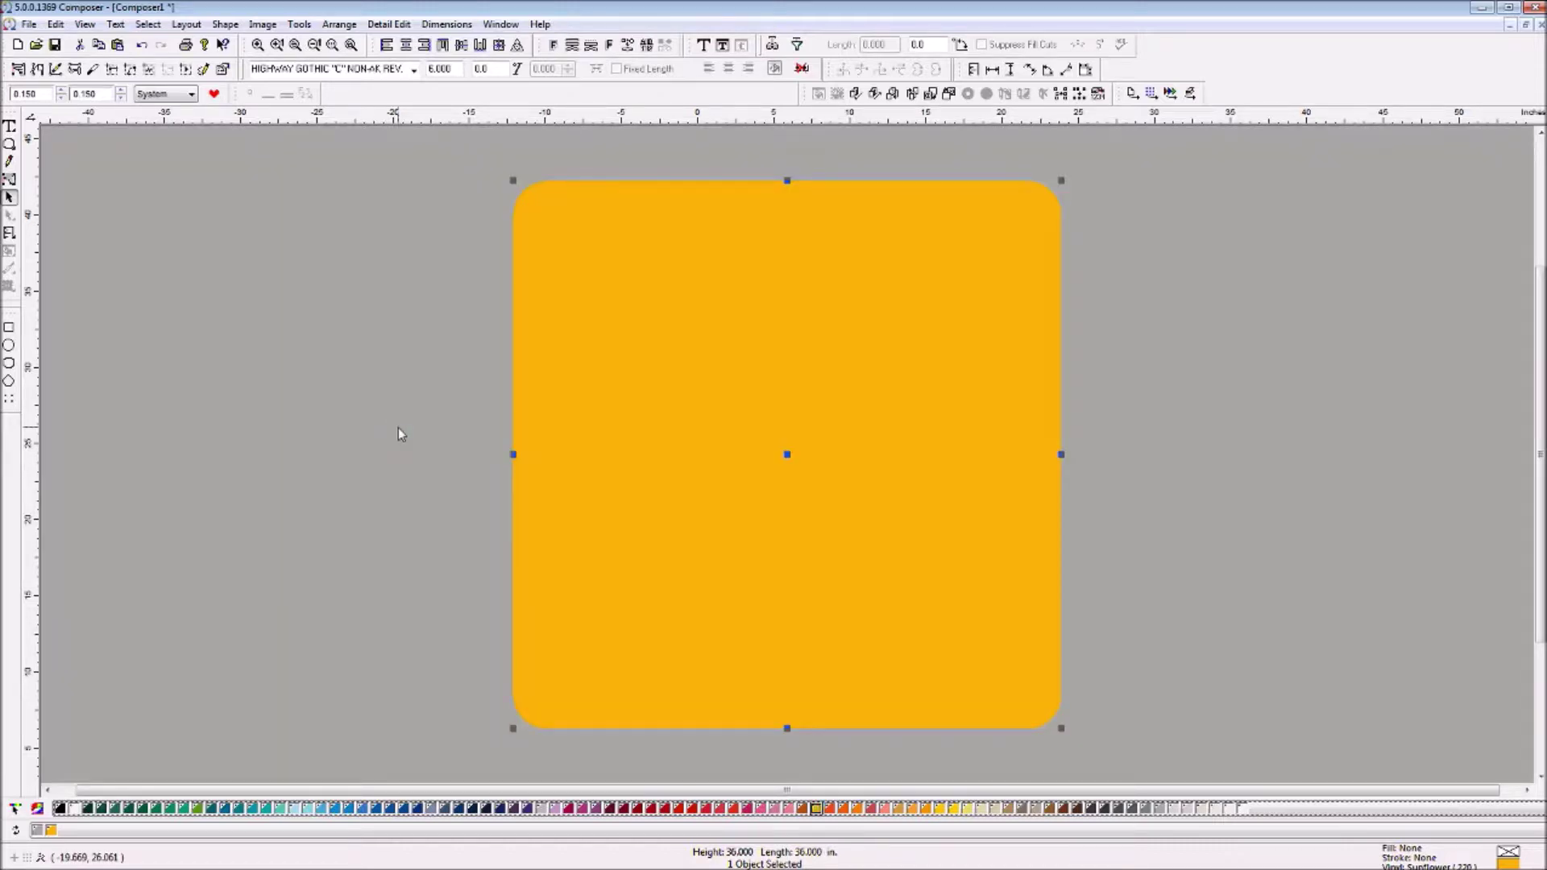
key("F9")
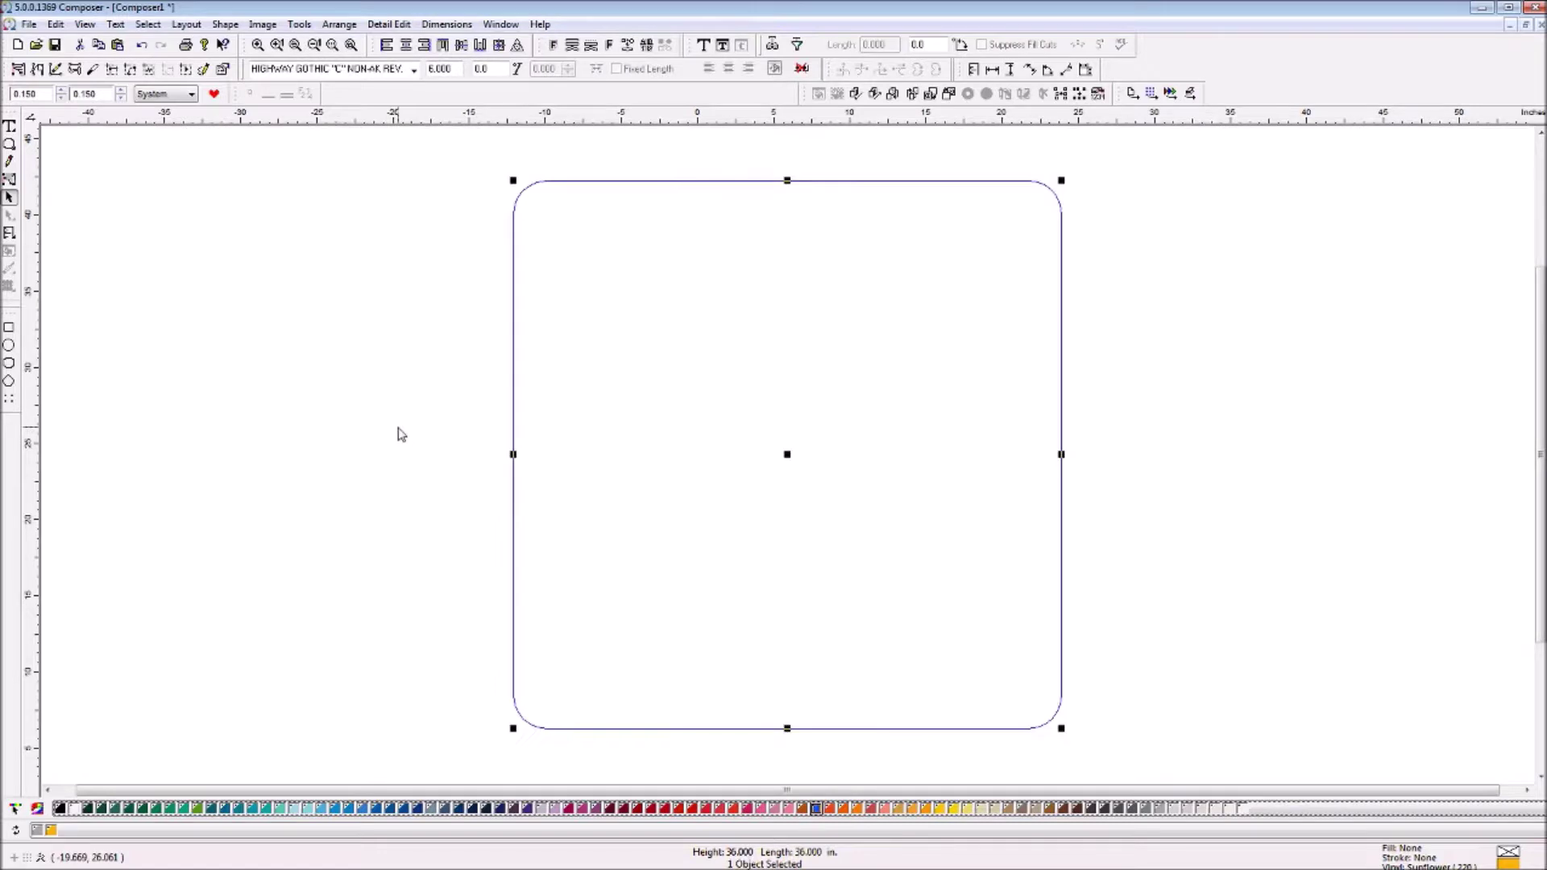
left_click(400, 435)
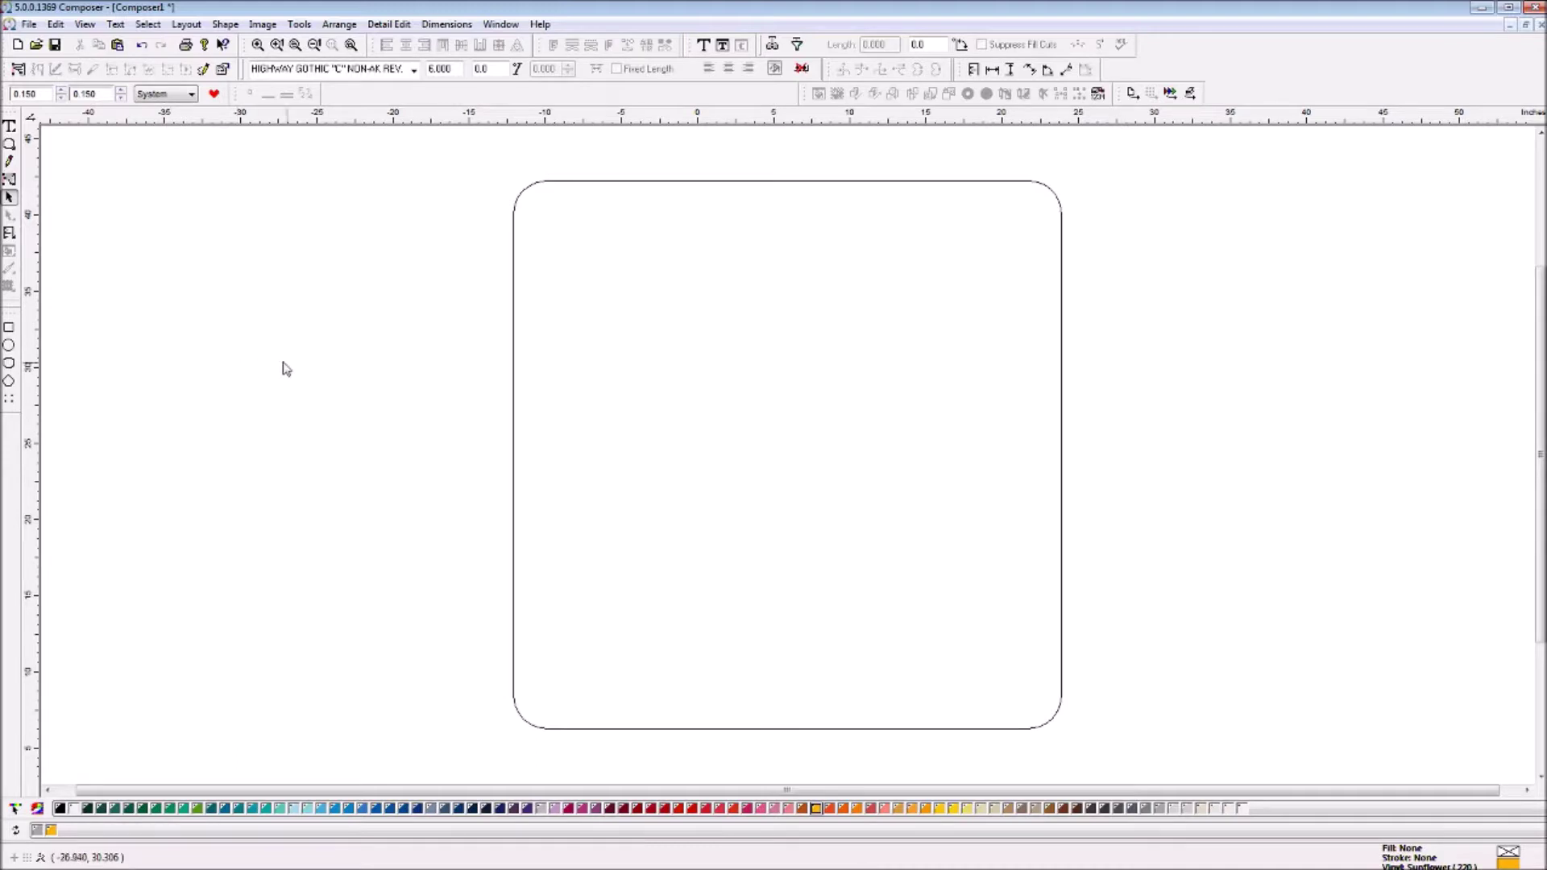
key("F9")
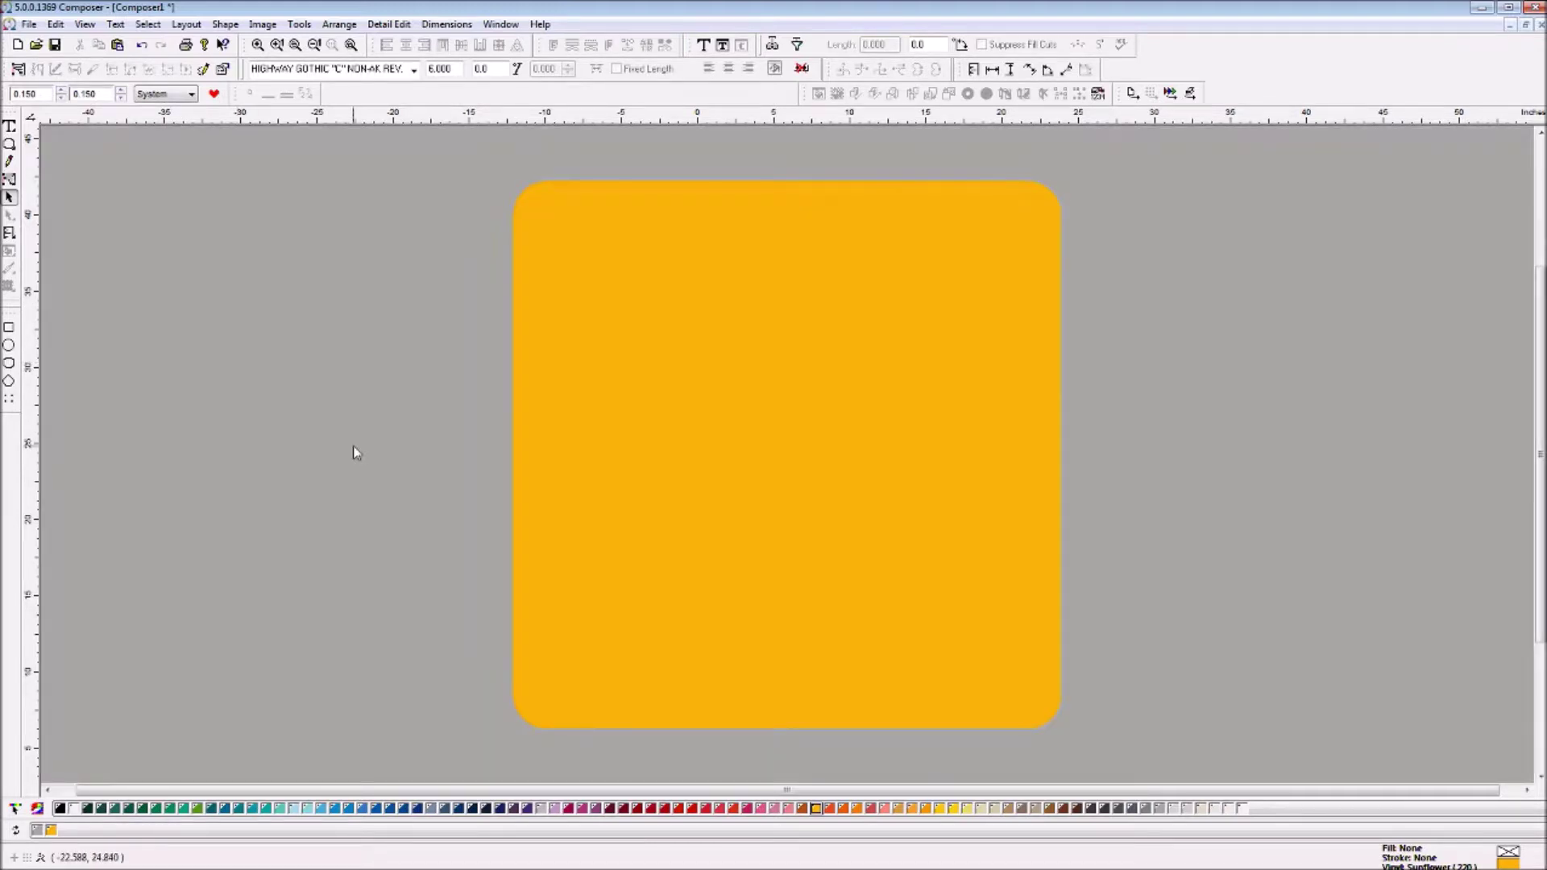
key("F9")
key("F9")
key("F9")
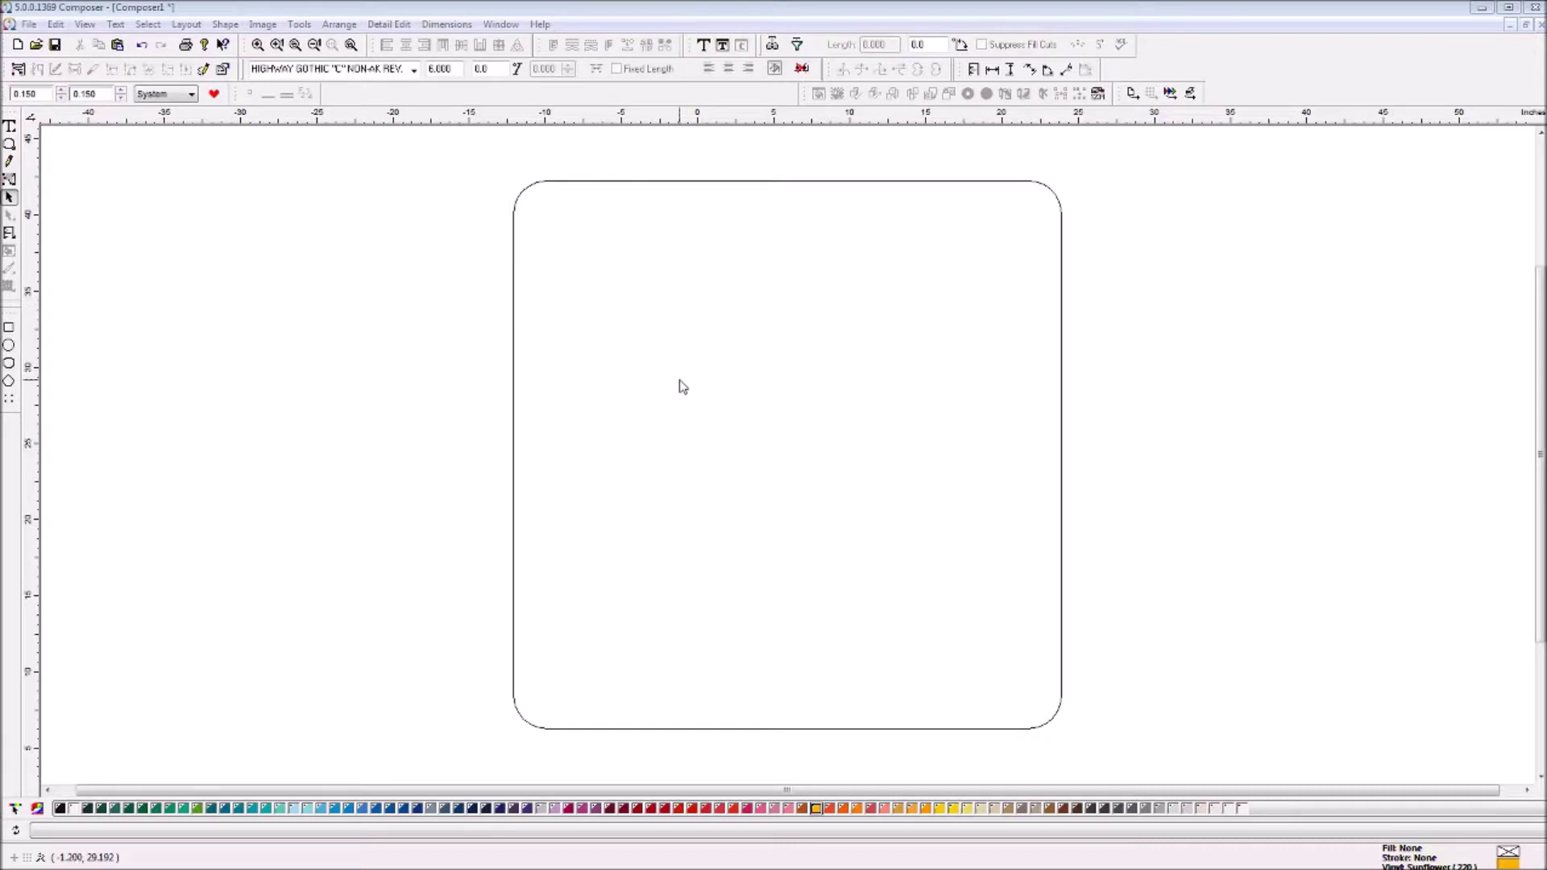
key("F5")
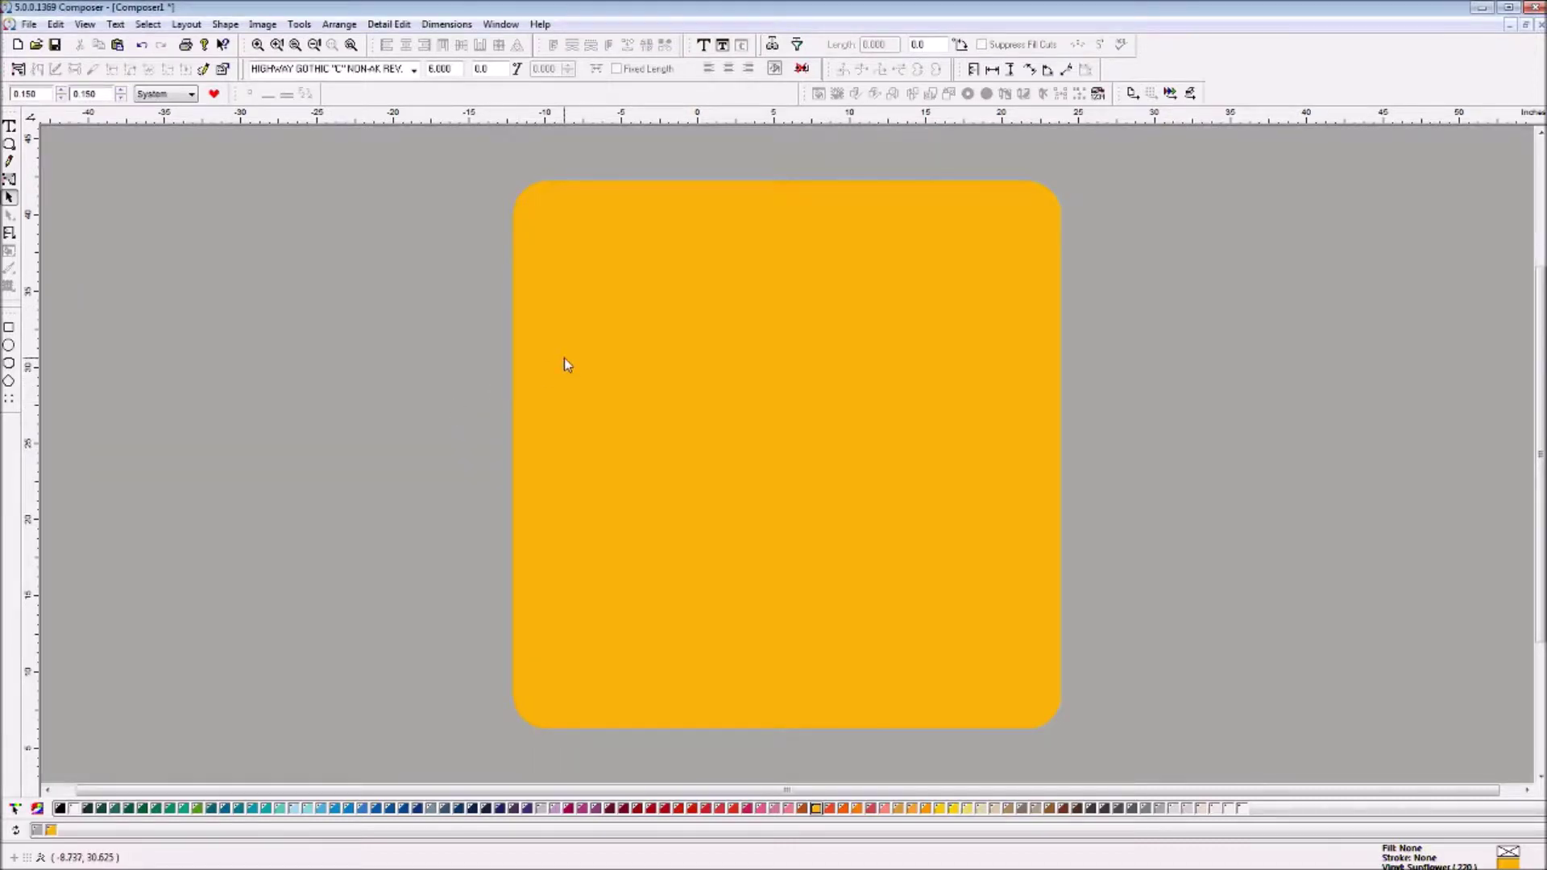
key("F5")
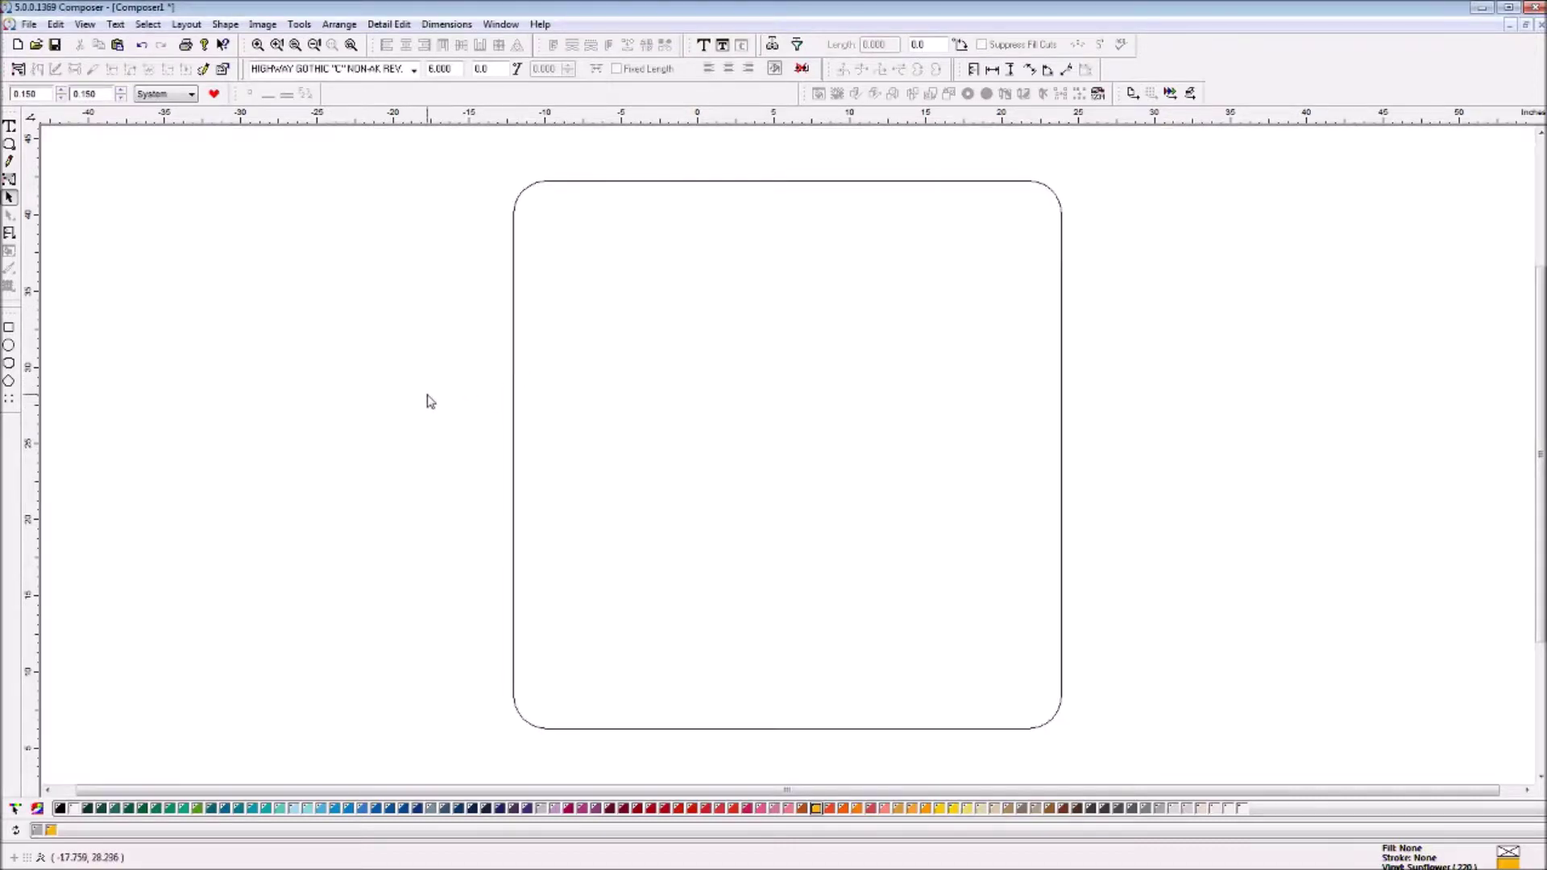
Delete the 36-inch square border
left_click(579, 185)
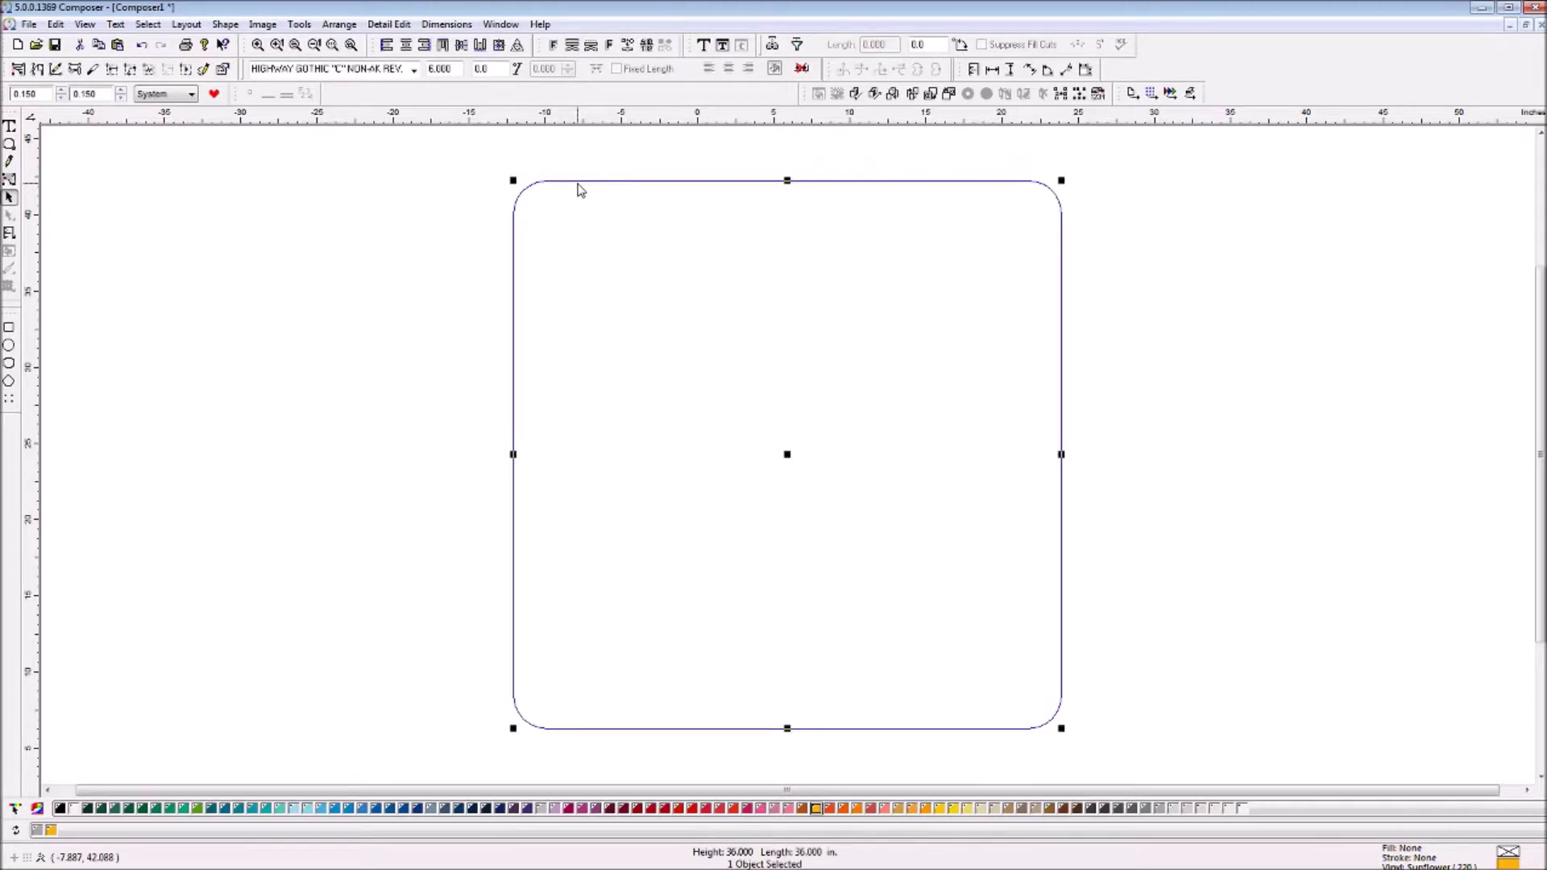
key("Delete")
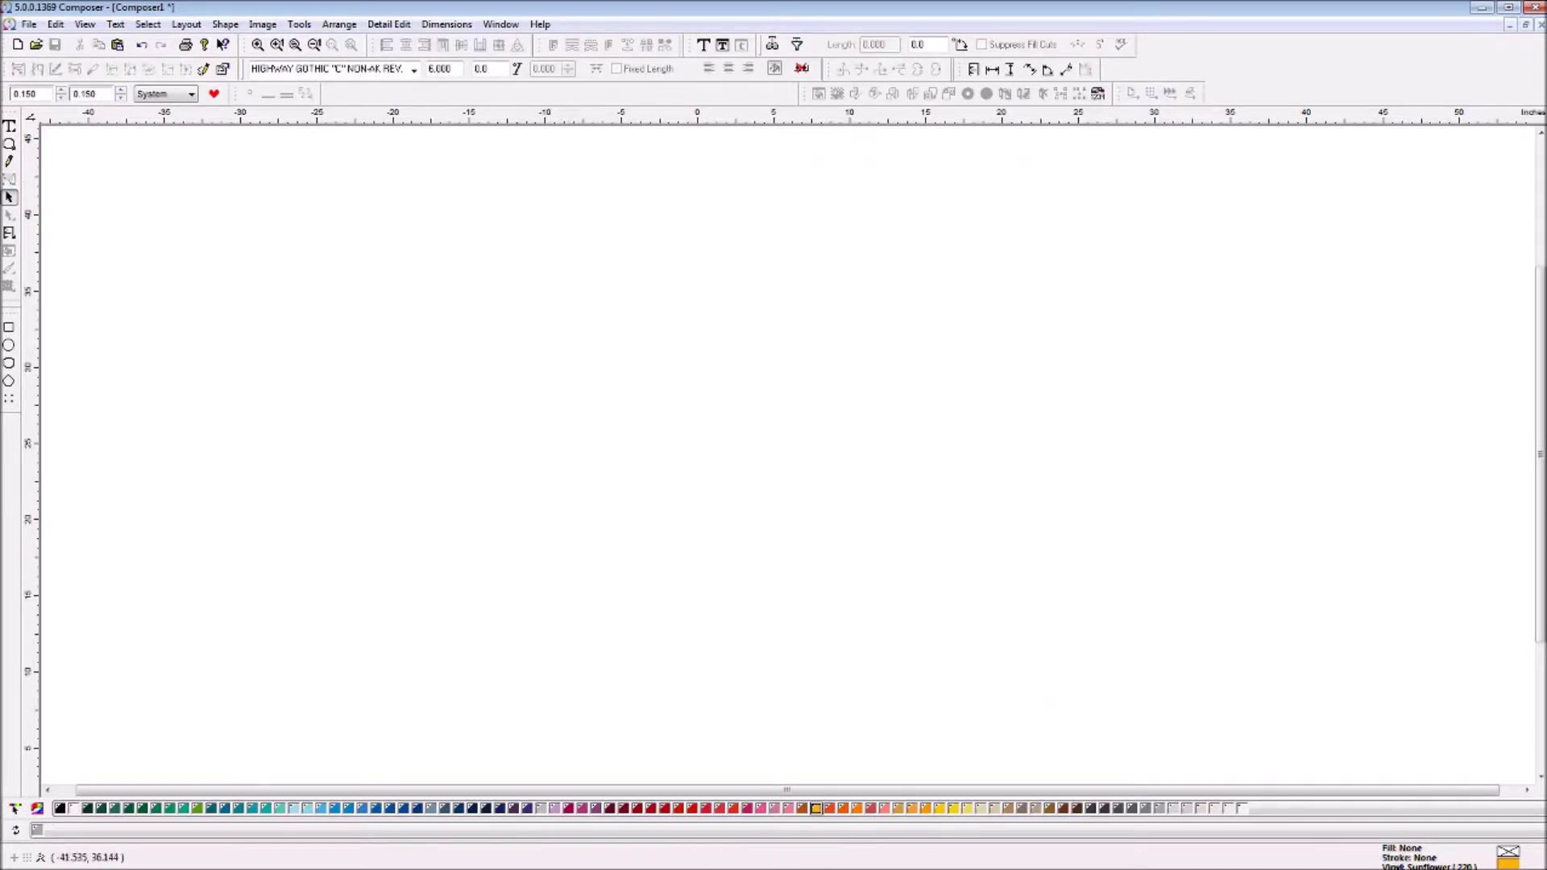
Create a new border 18 inches high and 24 inches long with thickness 0 and inset 0
left_click(9, 363)
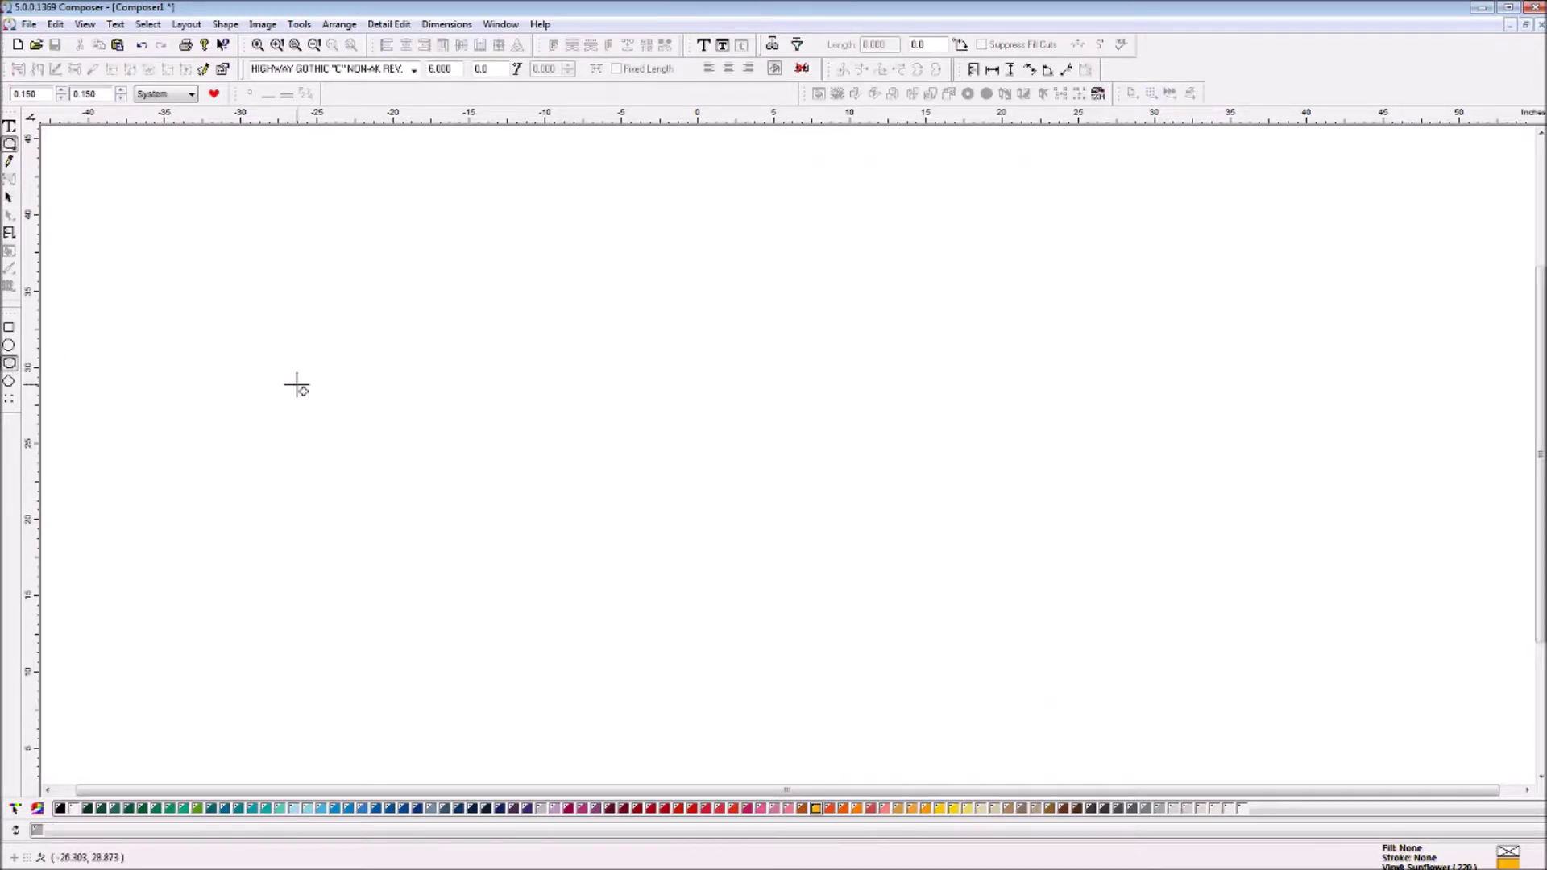
mouse_move(420, 201)
left_mouse_down()
mouse_move(569, 545)
mouse_move(633, 573)
mouse_move(718, 442)
mouse_move(733, 387)
mouse_move(739, 419)
left_mouse_up()
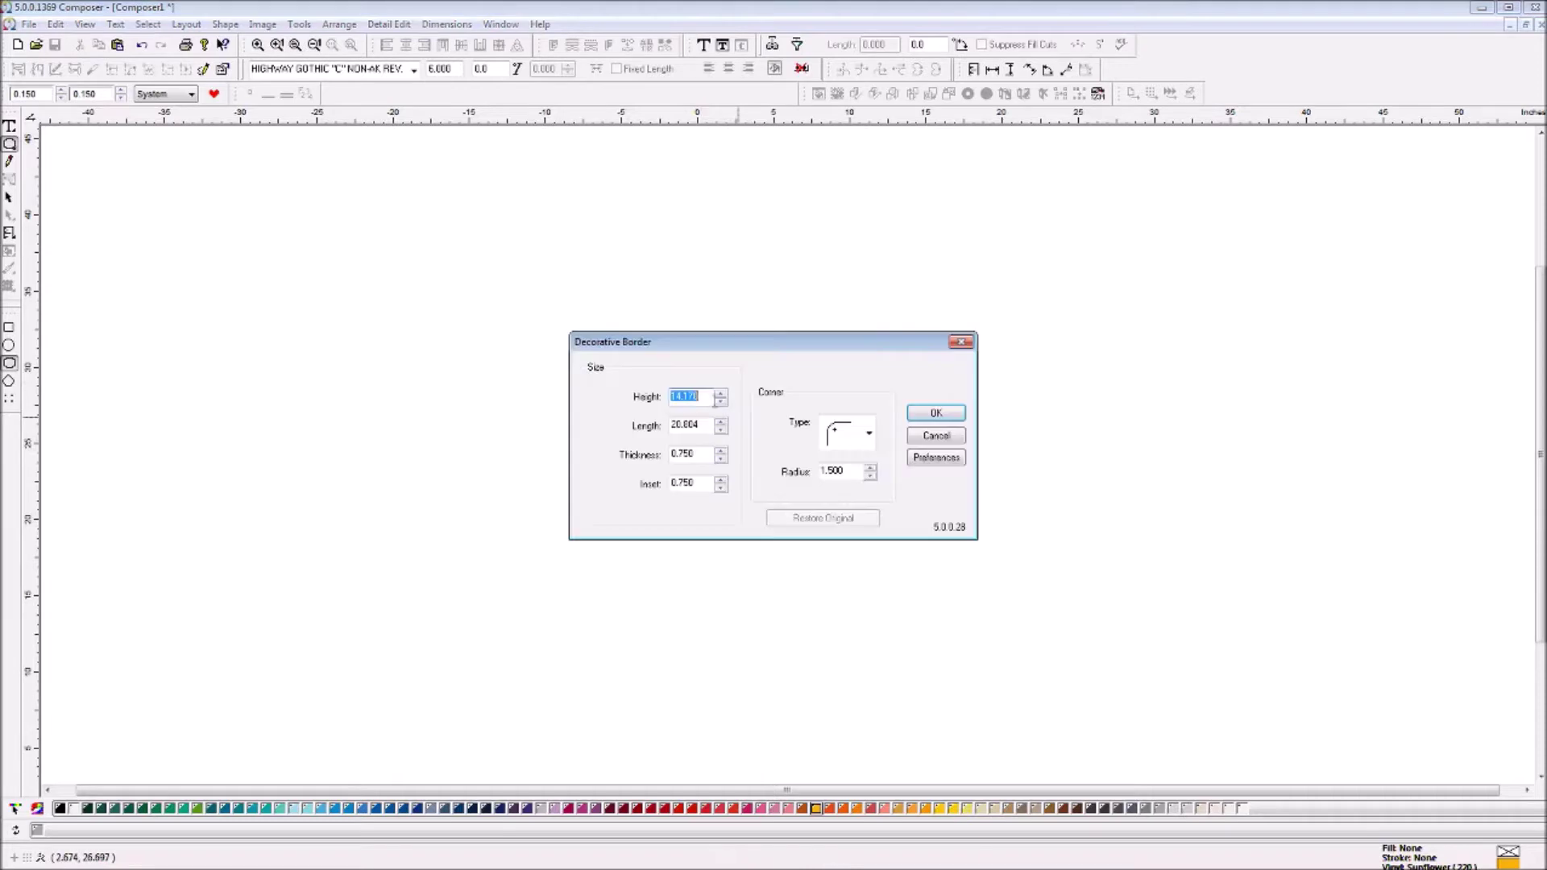
type("18")
key("Tab")
type("24")
key("Tab")
type("0")
key("Tab")
type("0")
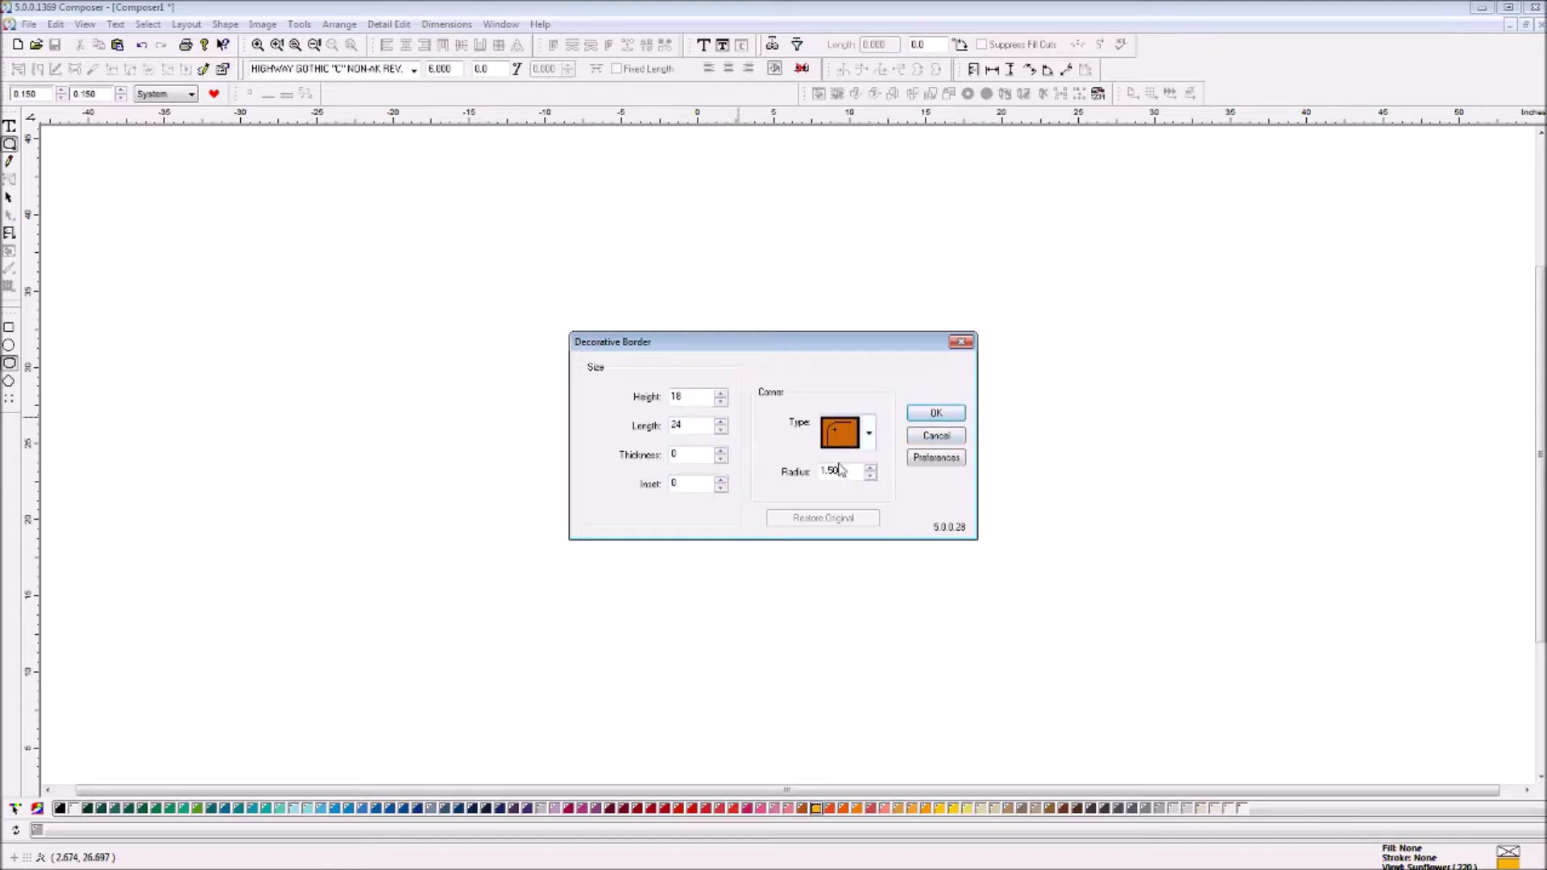
left_click(935, 413)
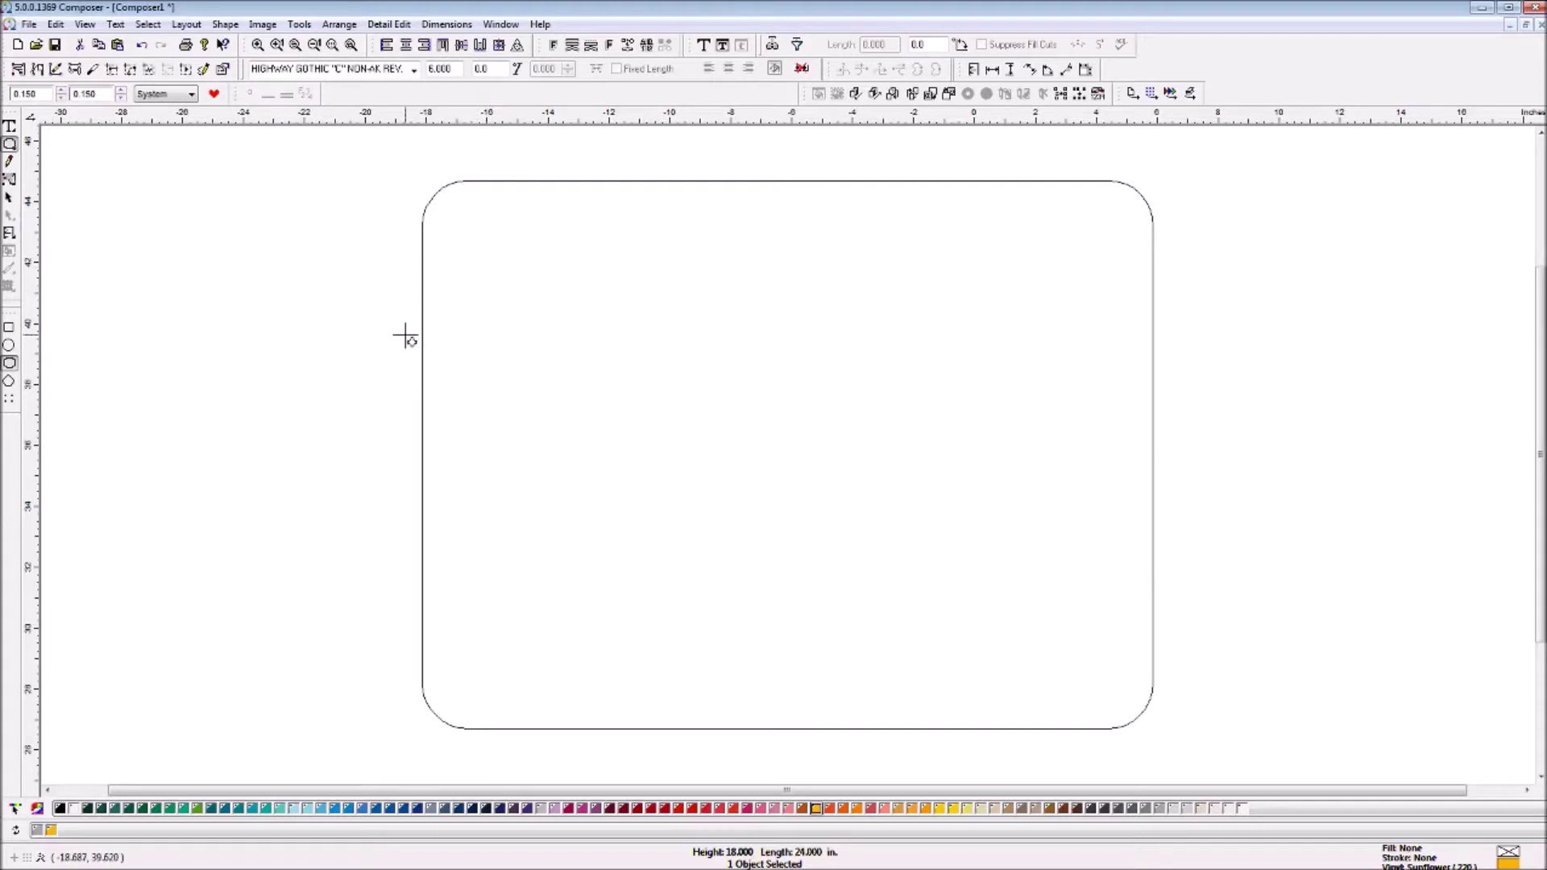
left_click(11, 199)
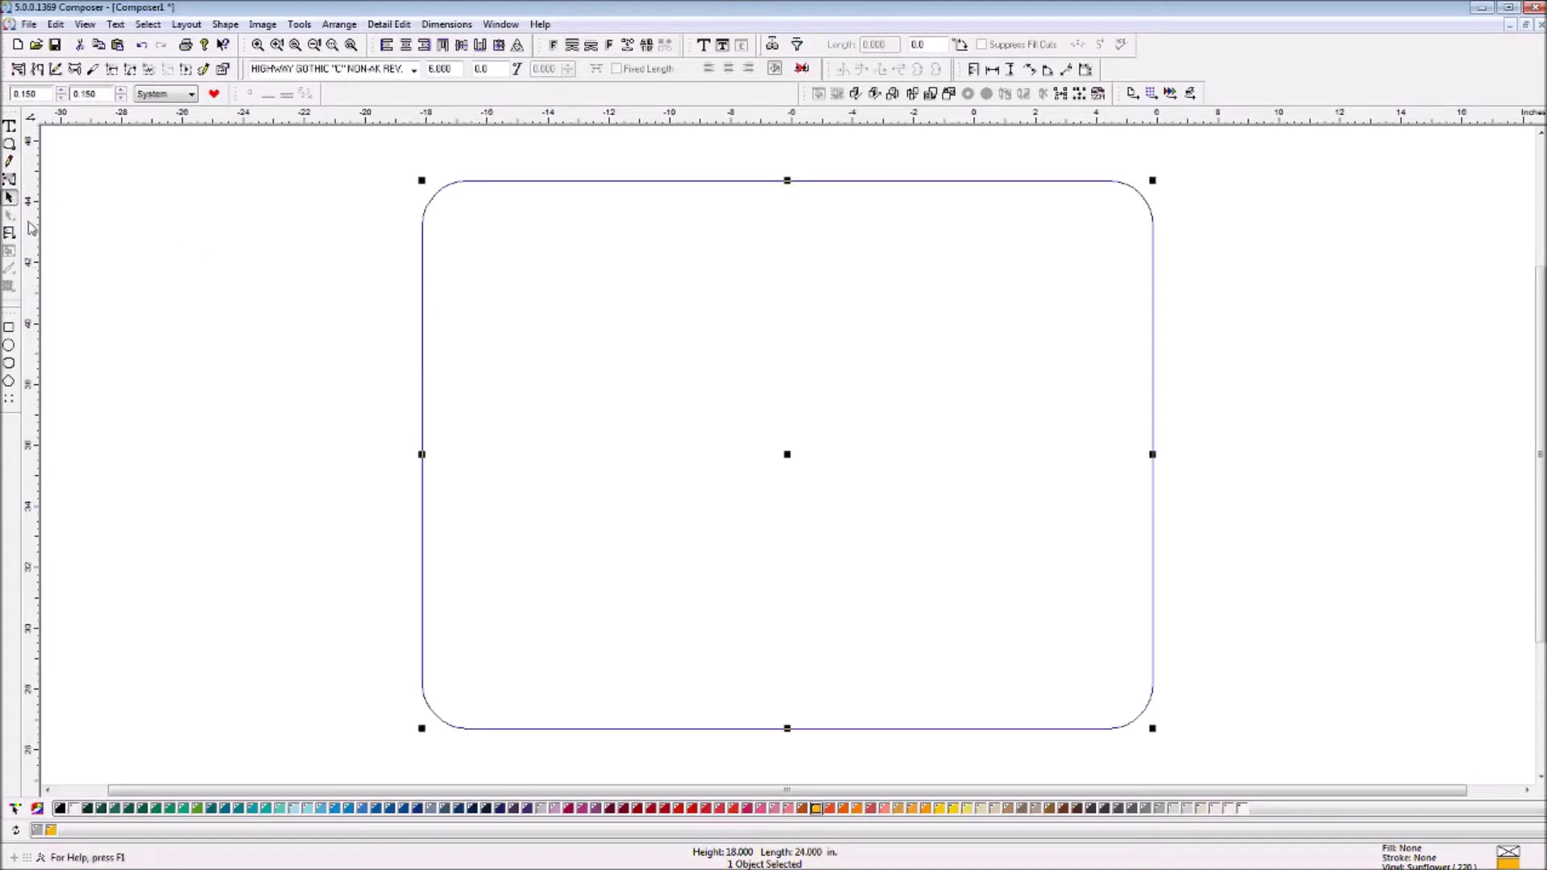
left_click(273, 297)
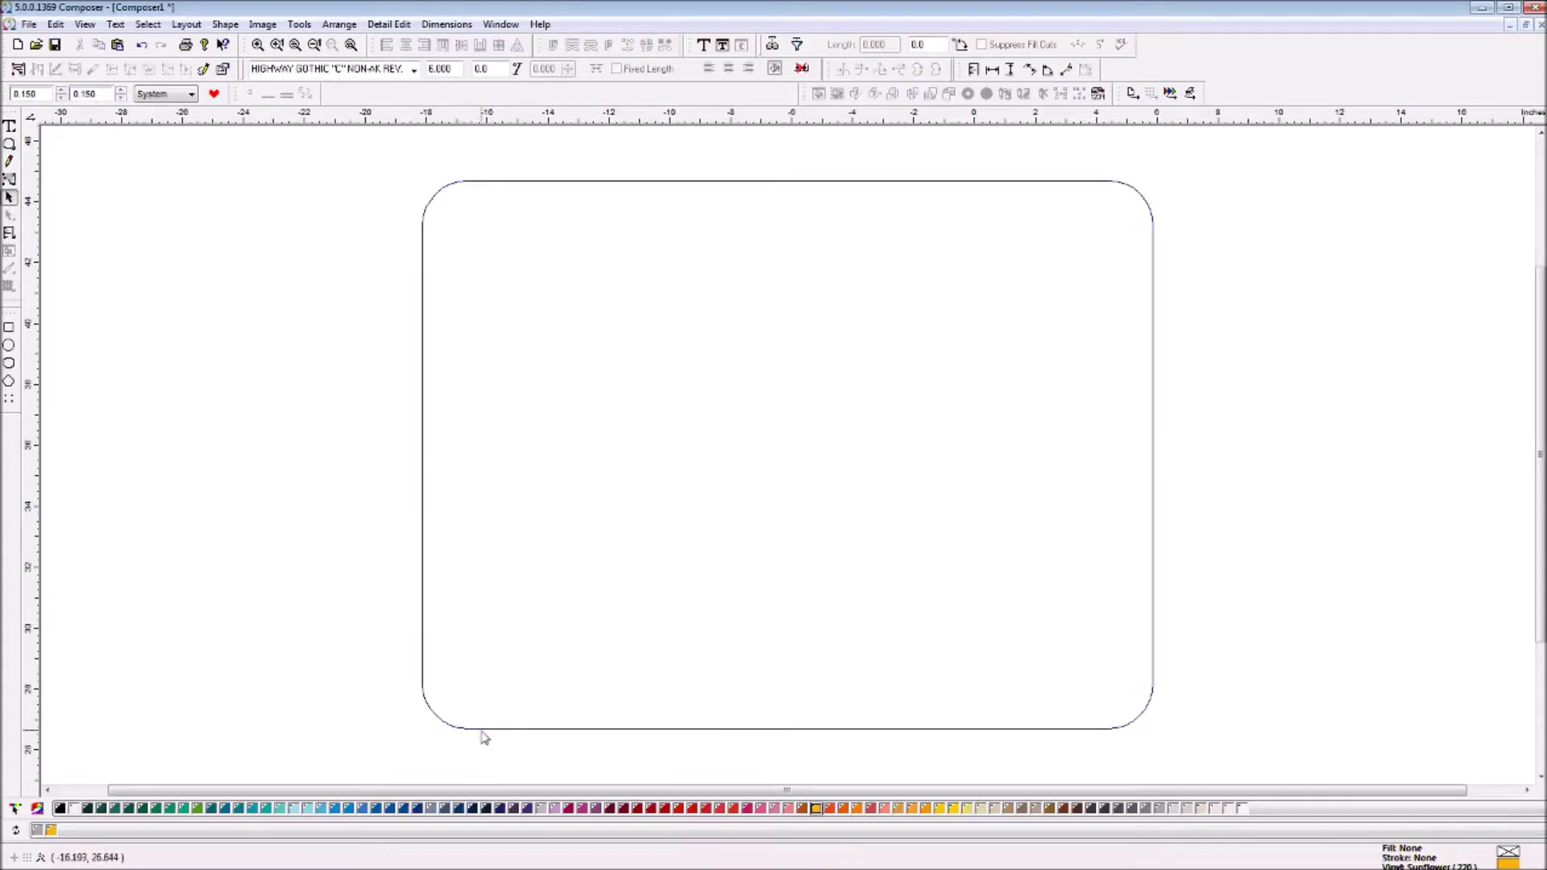
Select the rounded border, reopen its Decorative Border settings and accept them as they are
left_click(422, 393)
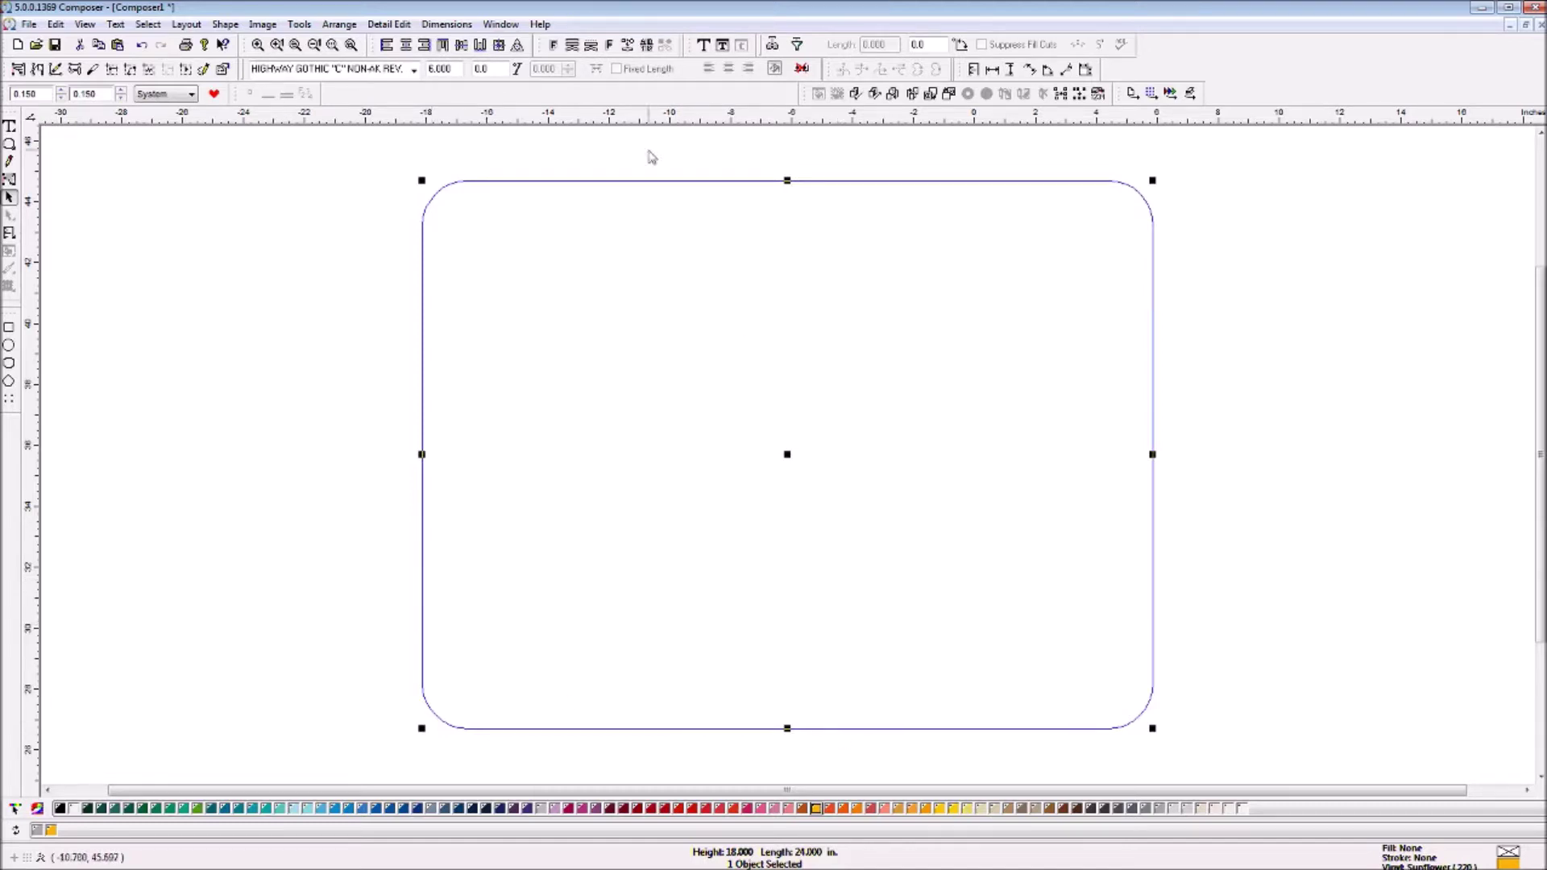
left_click(212, 257)
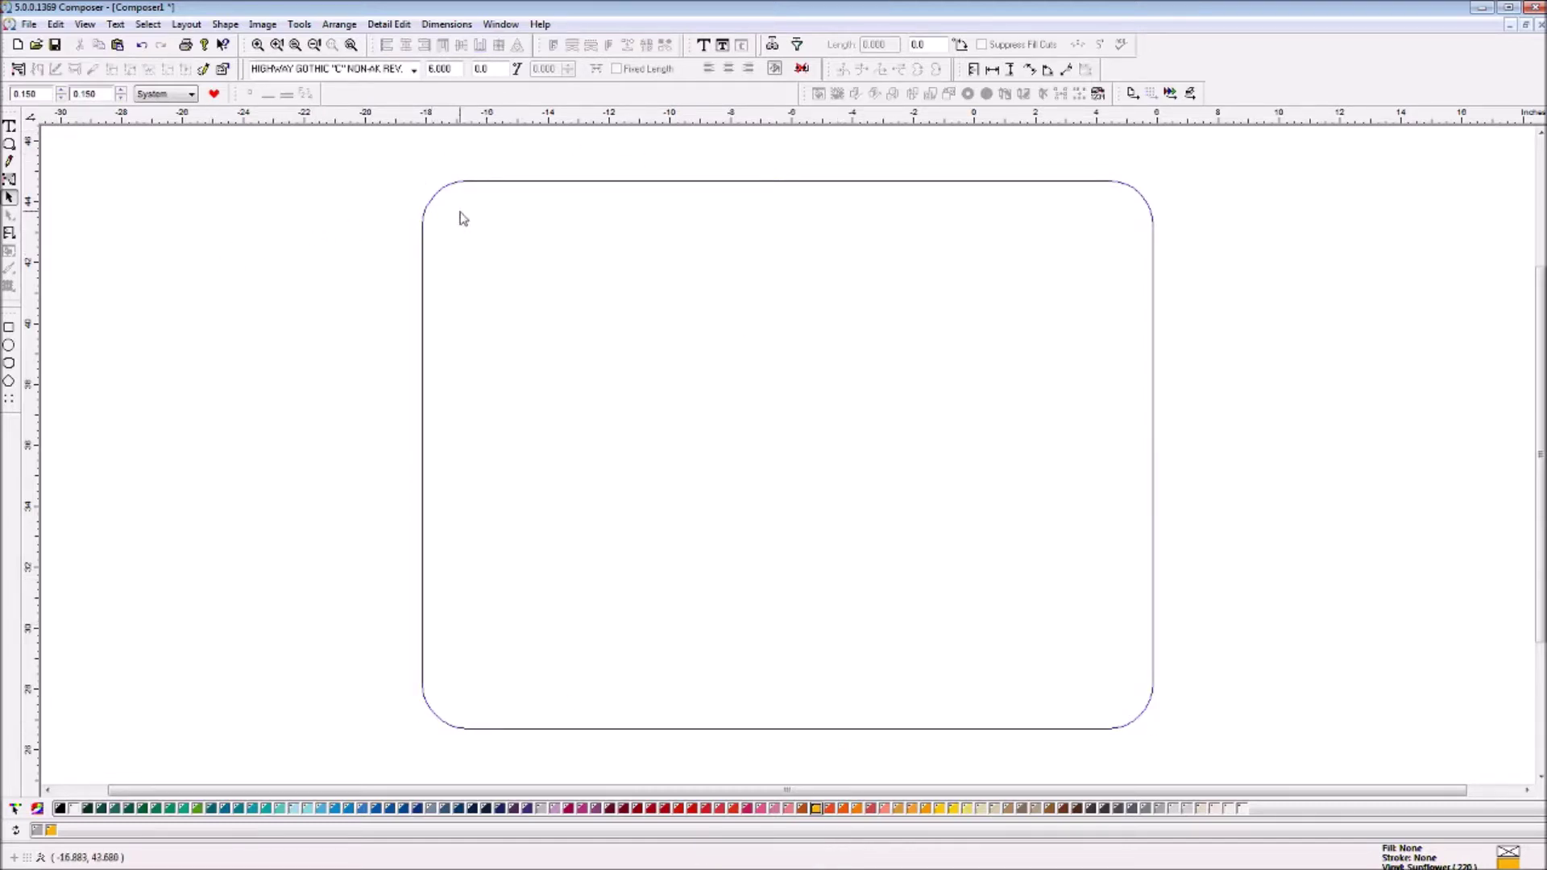
left_click(497, 182)
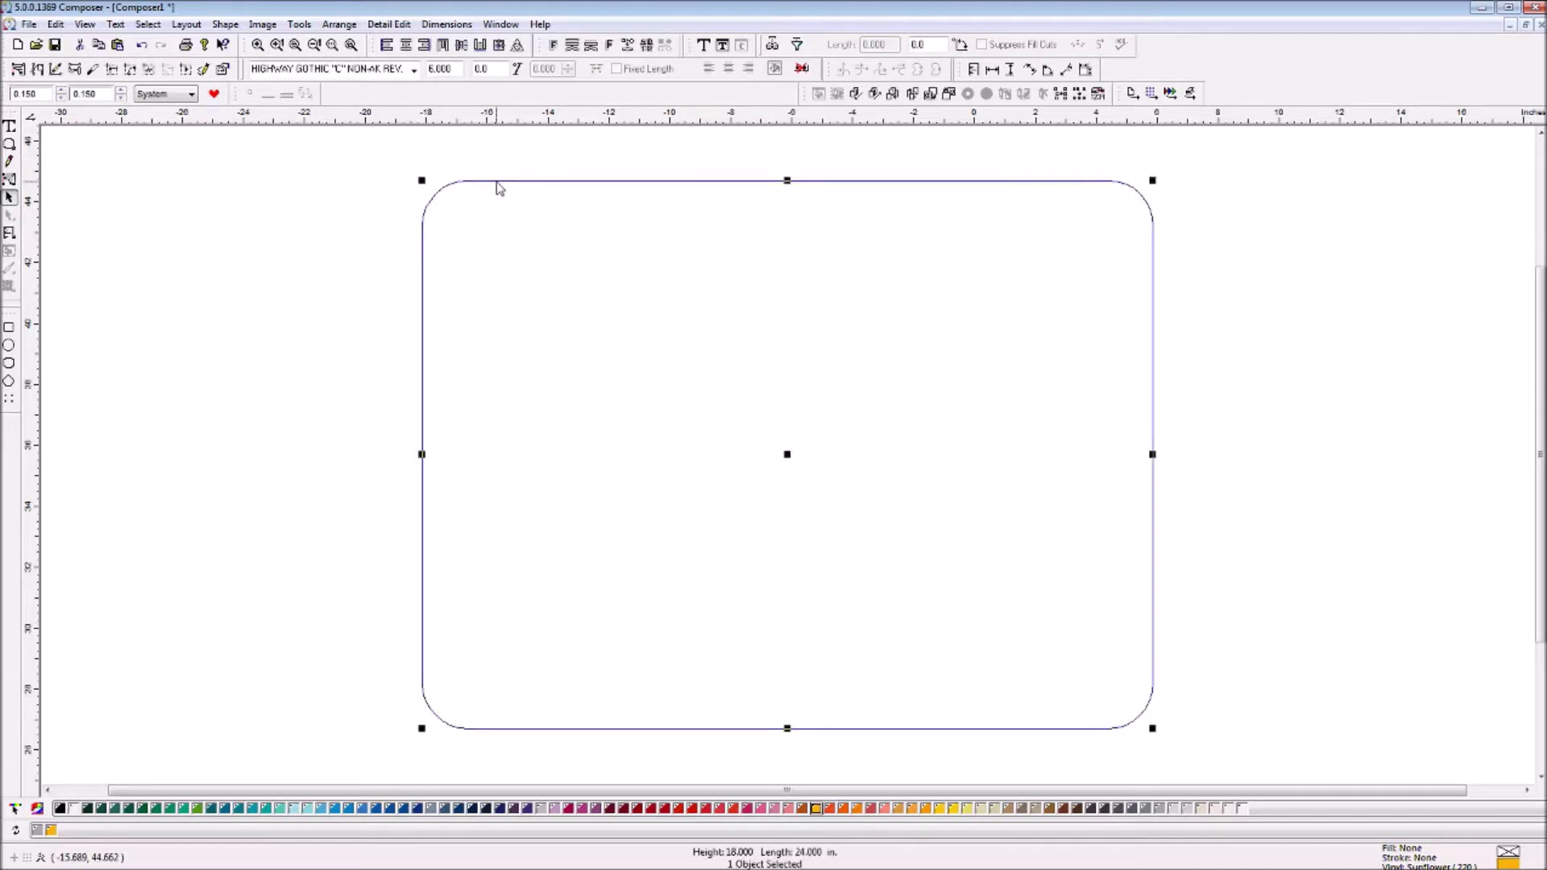
double_click(497, 186)
left_click(932, 414)
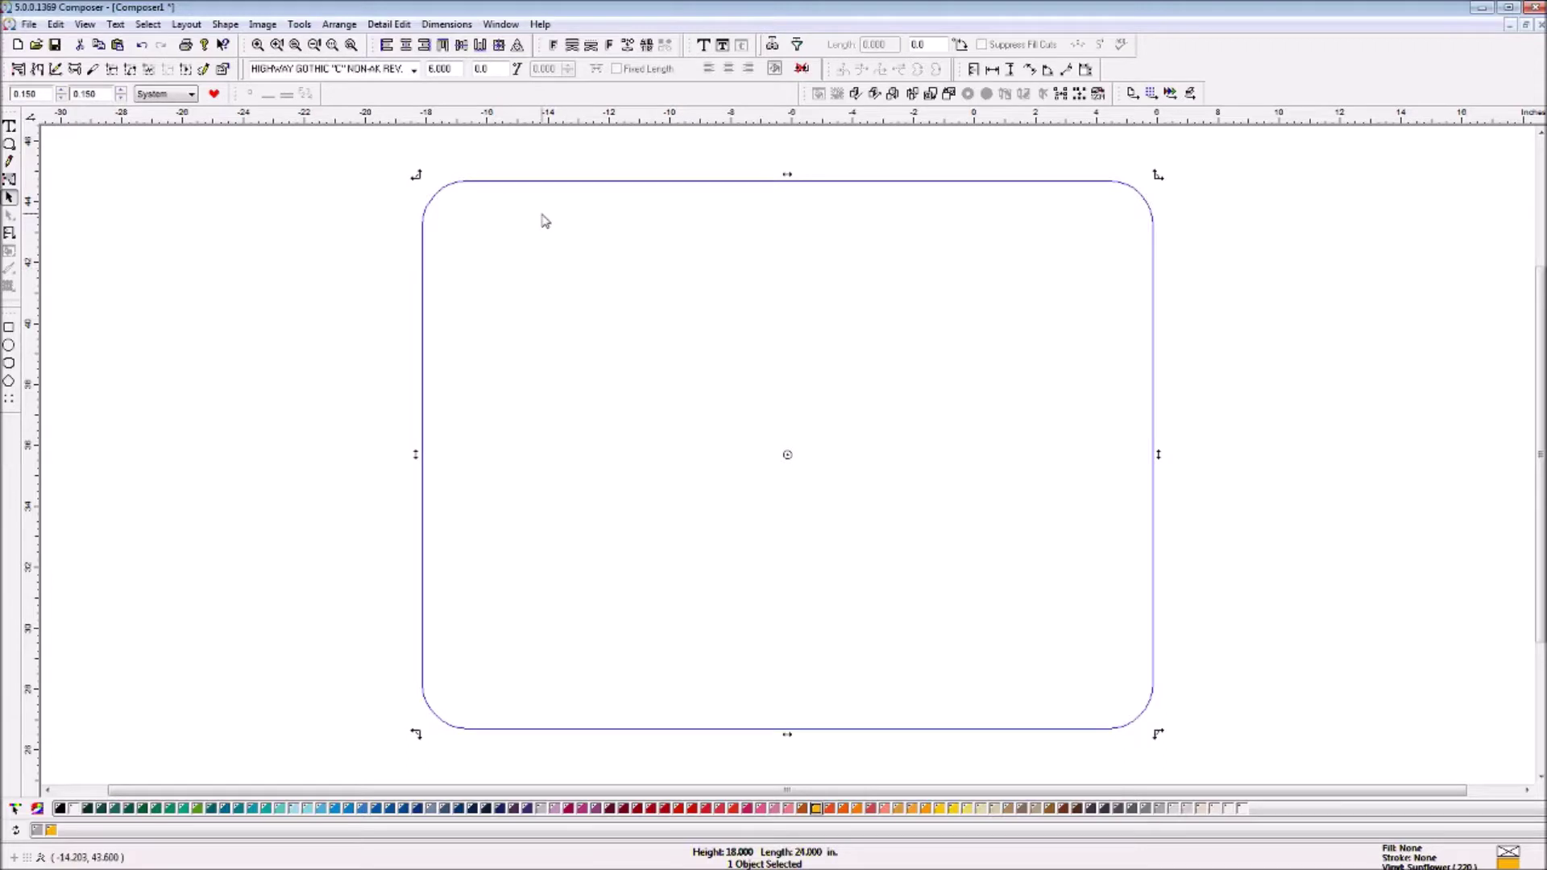
Delete the 18 by 24 inch border and draw a new decorative border in its place
key("Delete")
left_click(11, 363)
left_click_drag(510, 201, 933, 708)
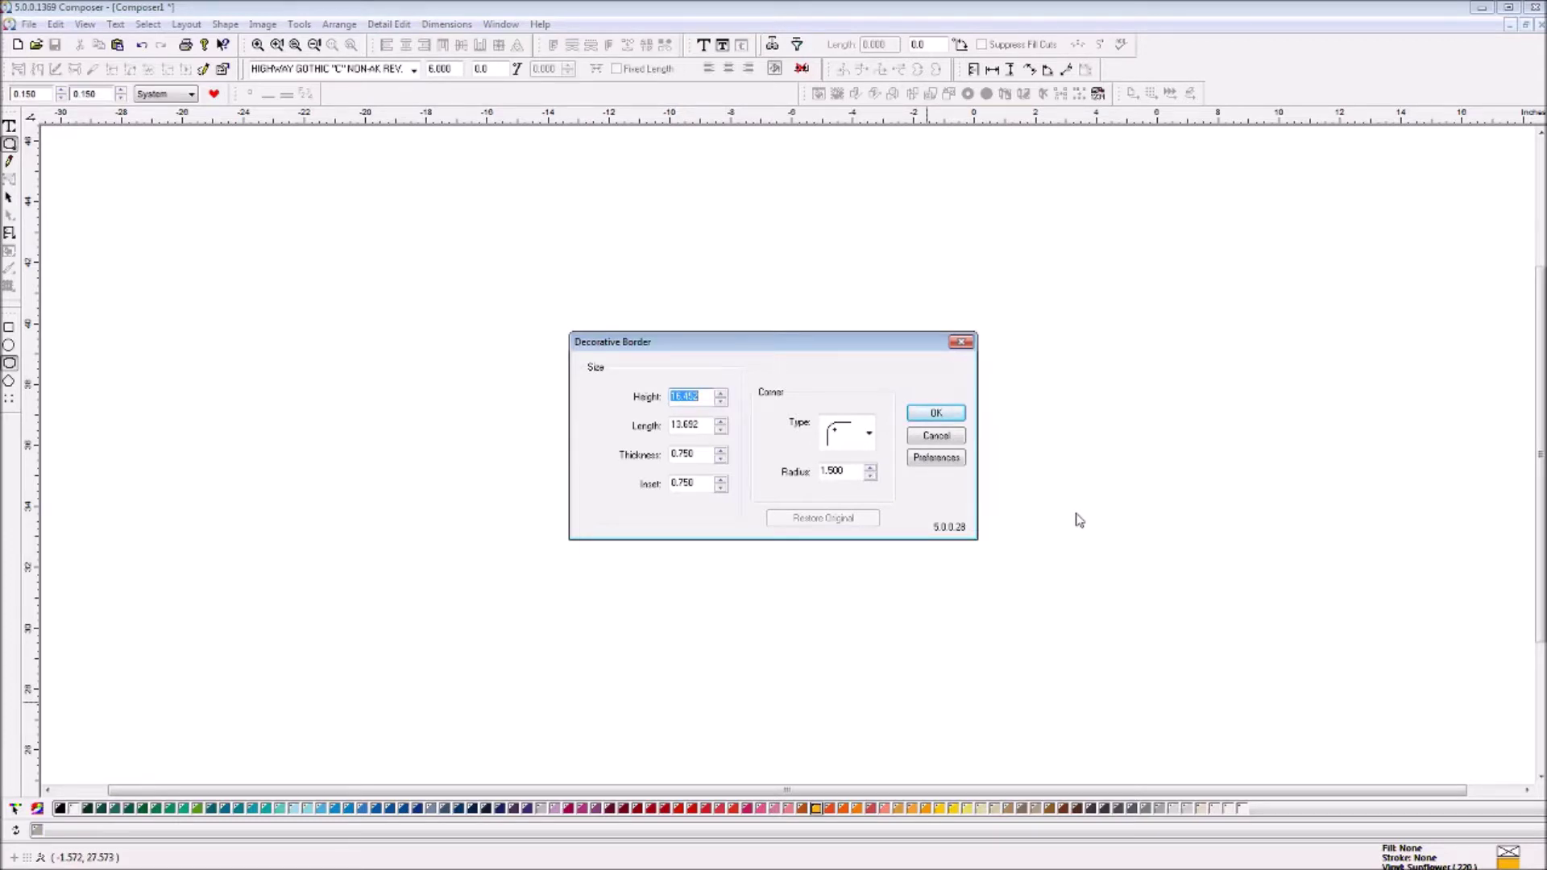
Make the new border 30 inches high and 24 inches long with thickness 0, inset 0 and a different corner radius
type("30")
key("Tab")
type("24")
key("Tab")
type("0")
key("Tab")
type("0")
key("Tab")
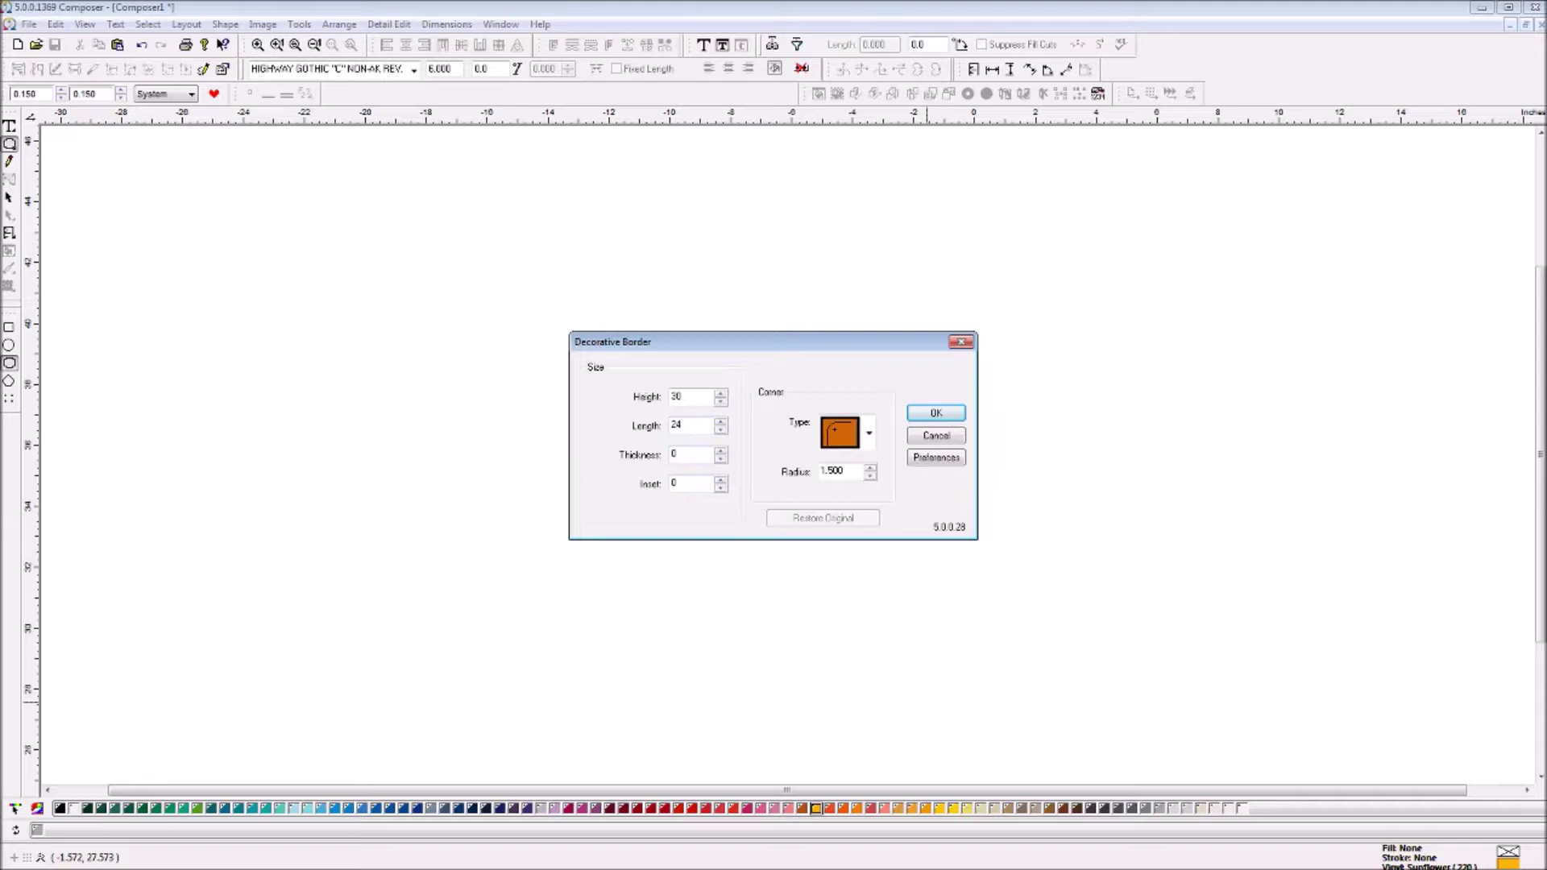
key("Tab")
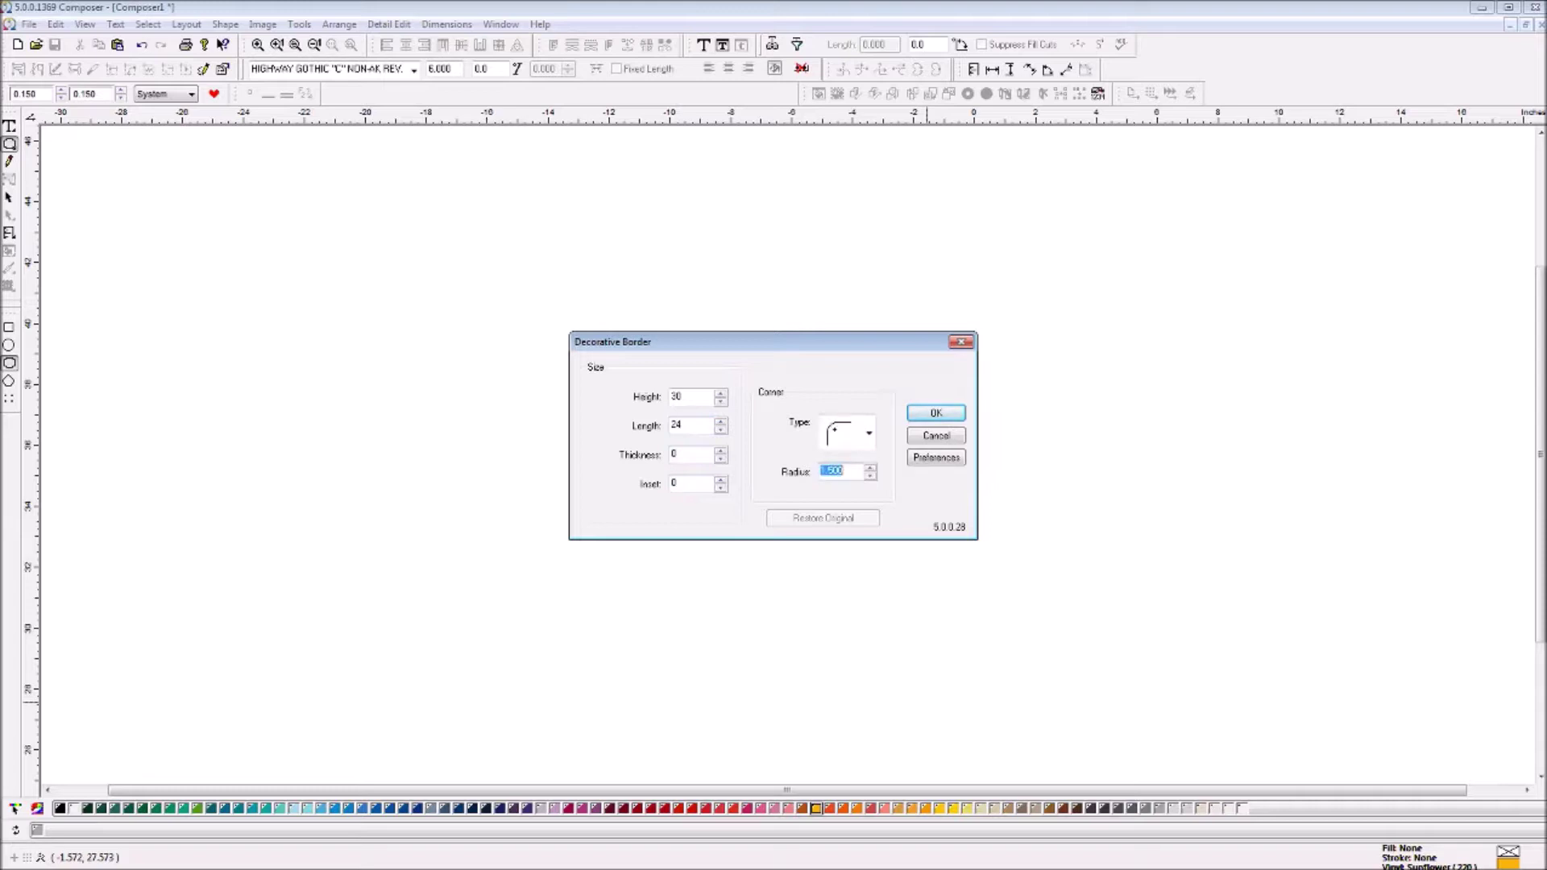
type("1")
left_click(937, 413)
key("F4")
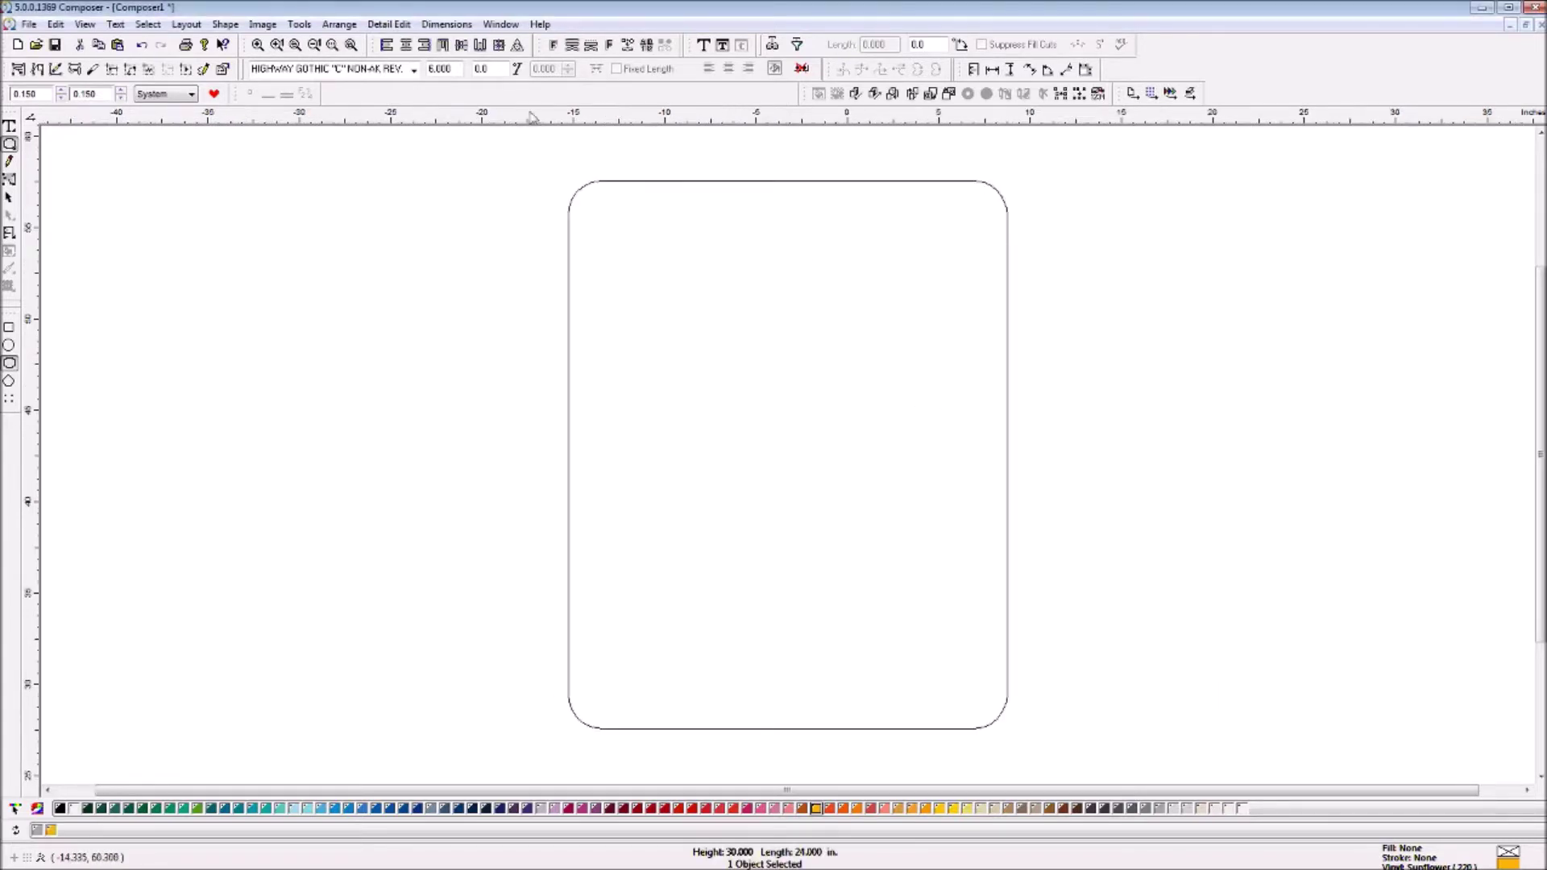
Select the 30 by 24 inch border and delete it
left_click(10, 198)
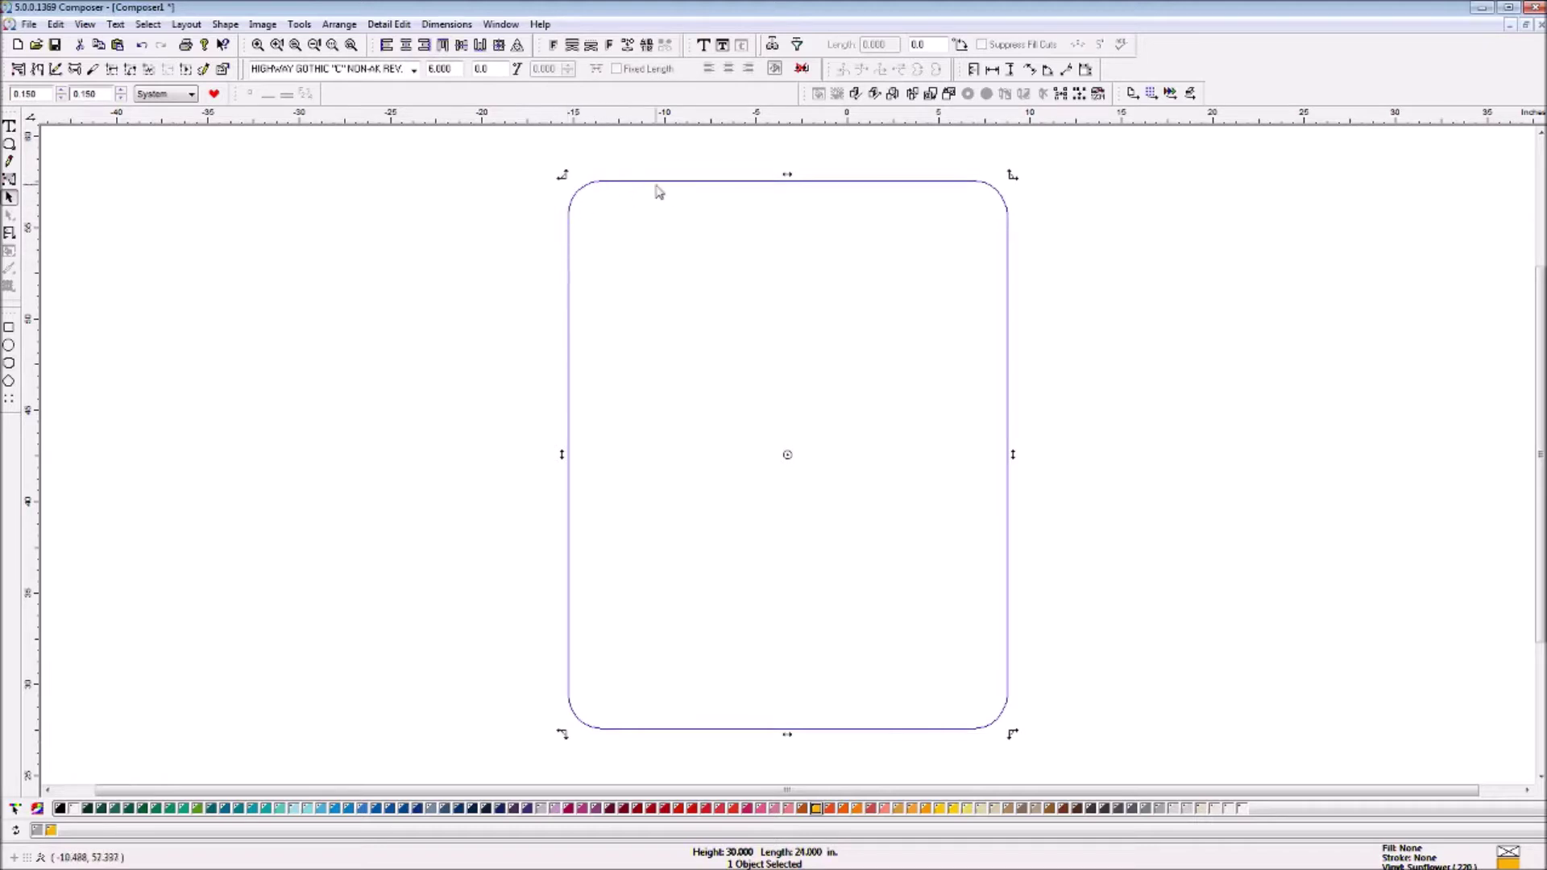
left_click(430, 283)
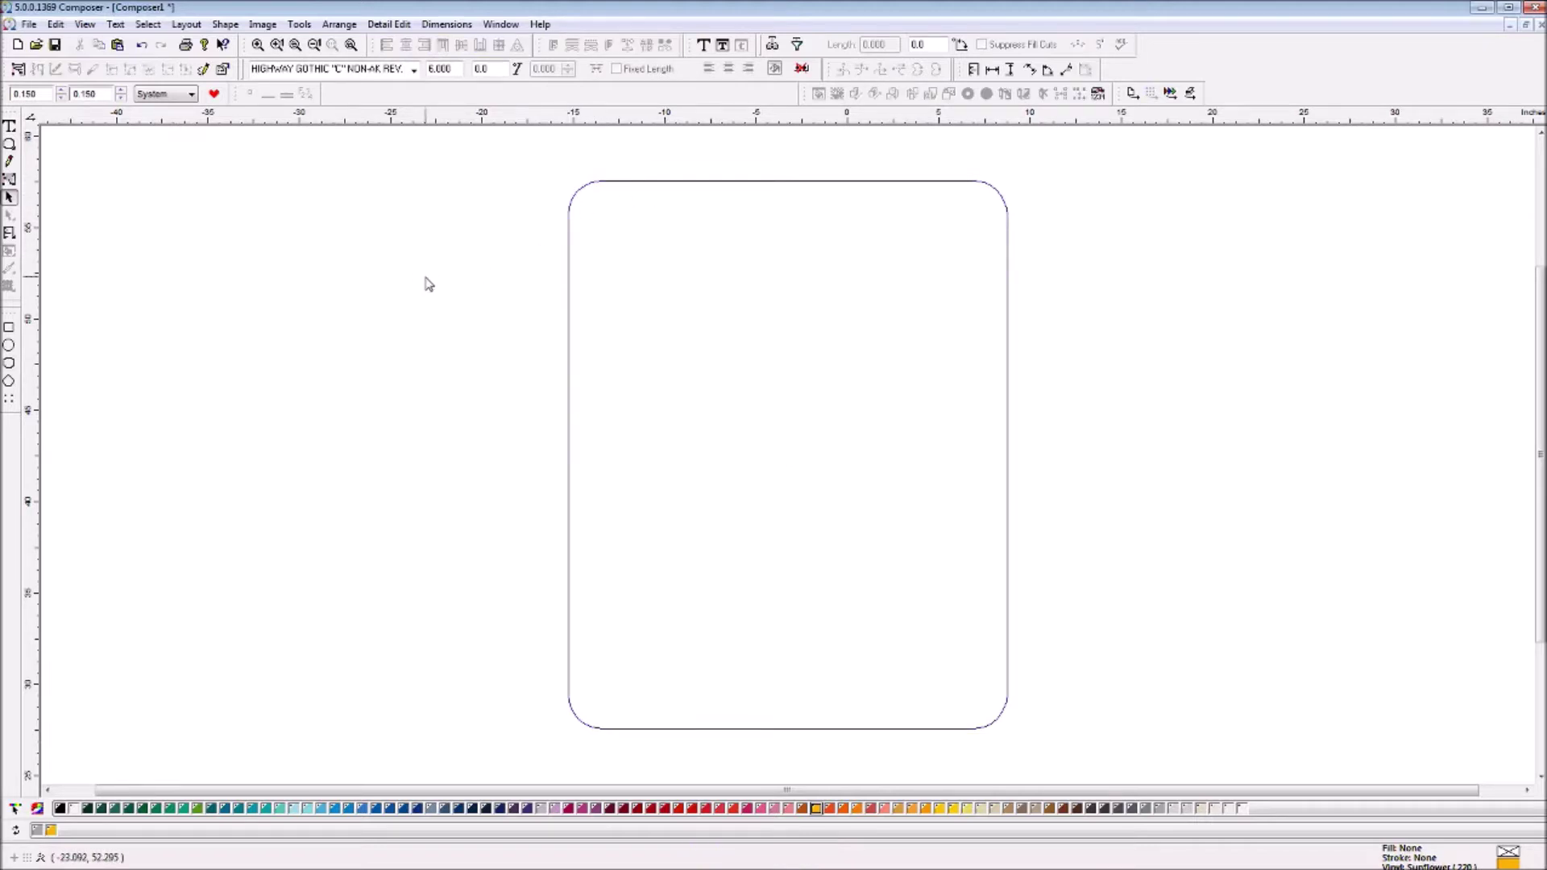
left_click(644, 184)
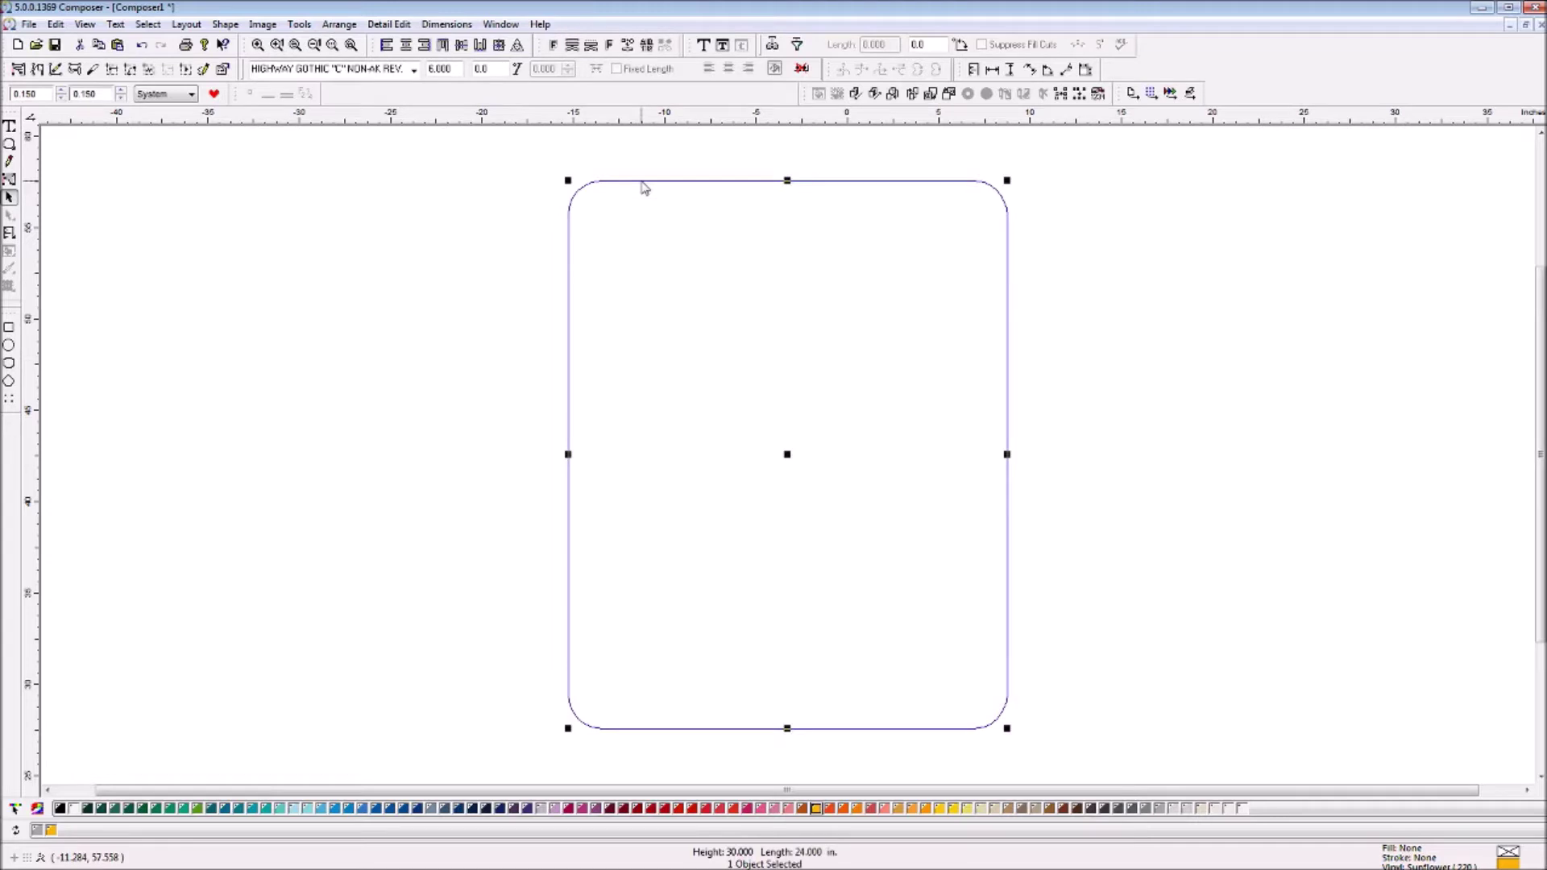
key("Delete")
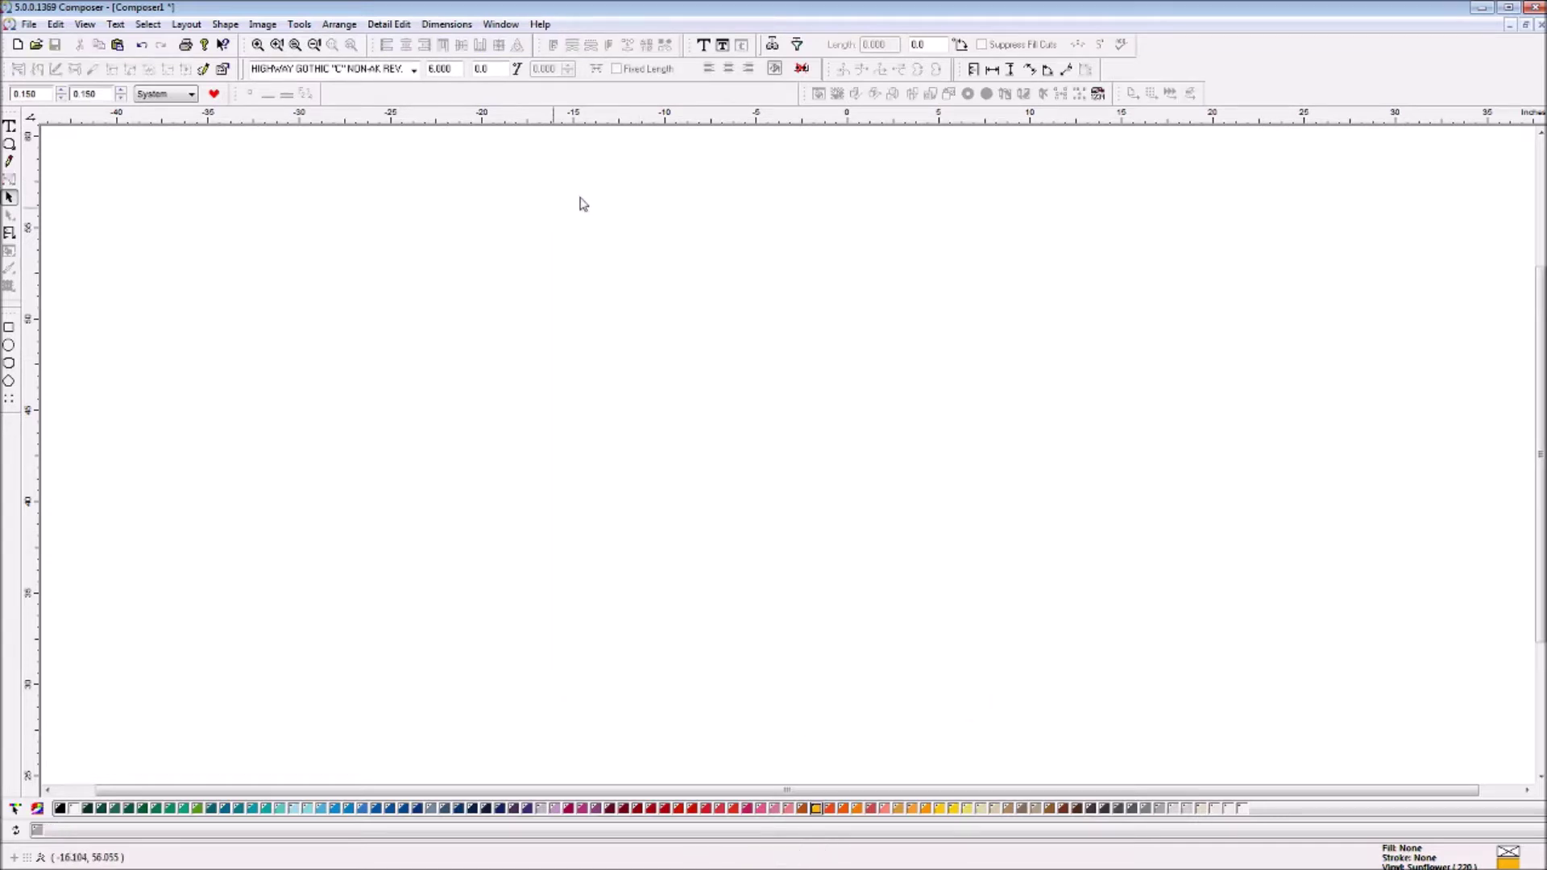
Draw a circle about 18.5 inches in diameter in the left part of the empty drawing and deselect it
left_click(8, 348)
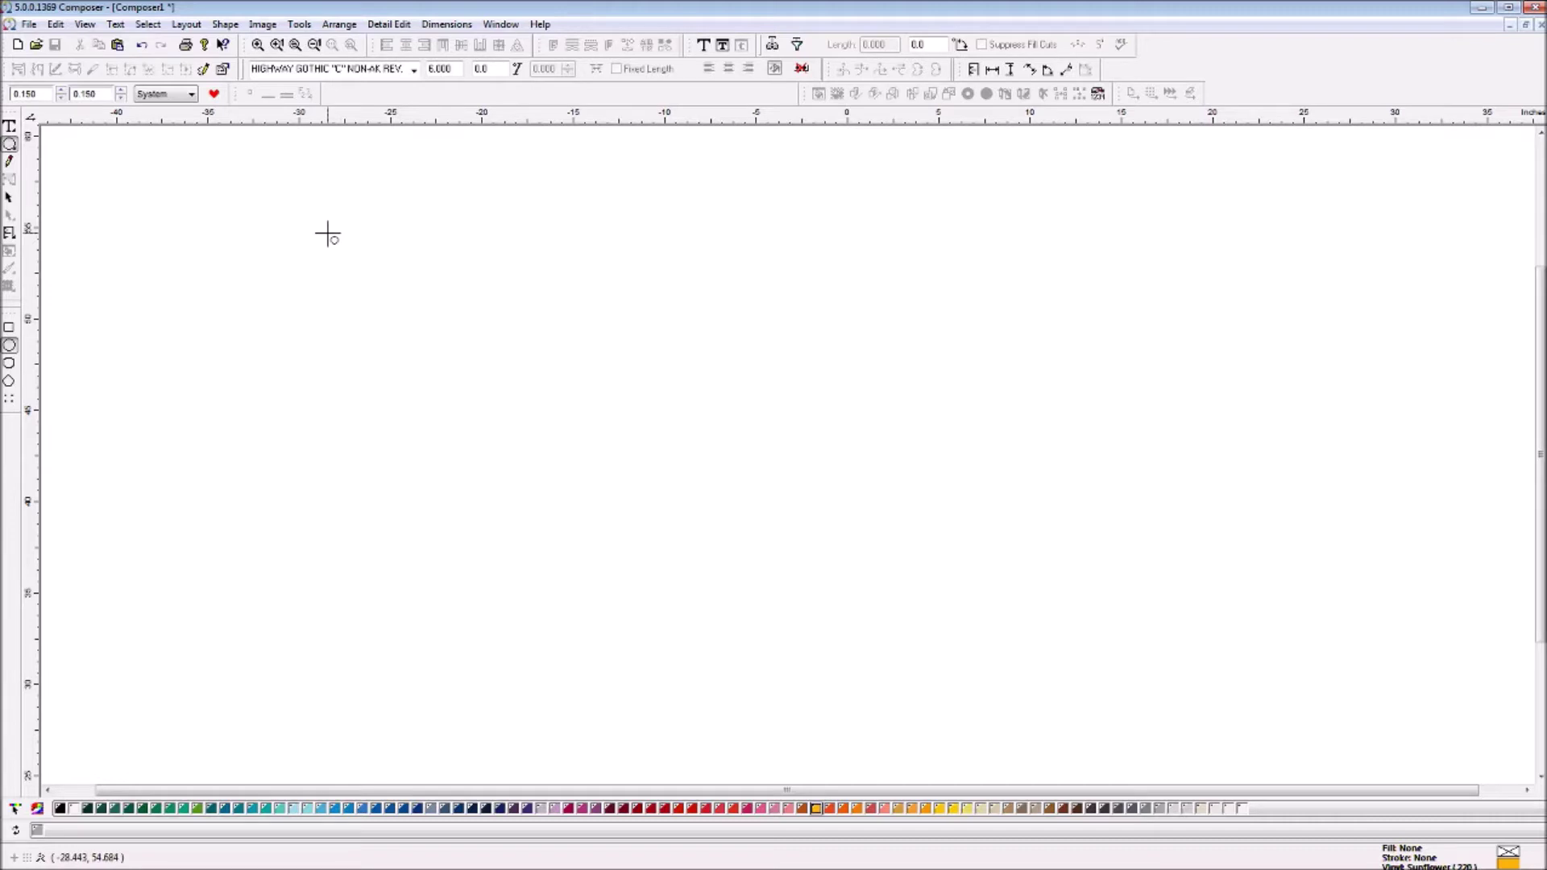
left_click_drag(239, 219, 297, 553)
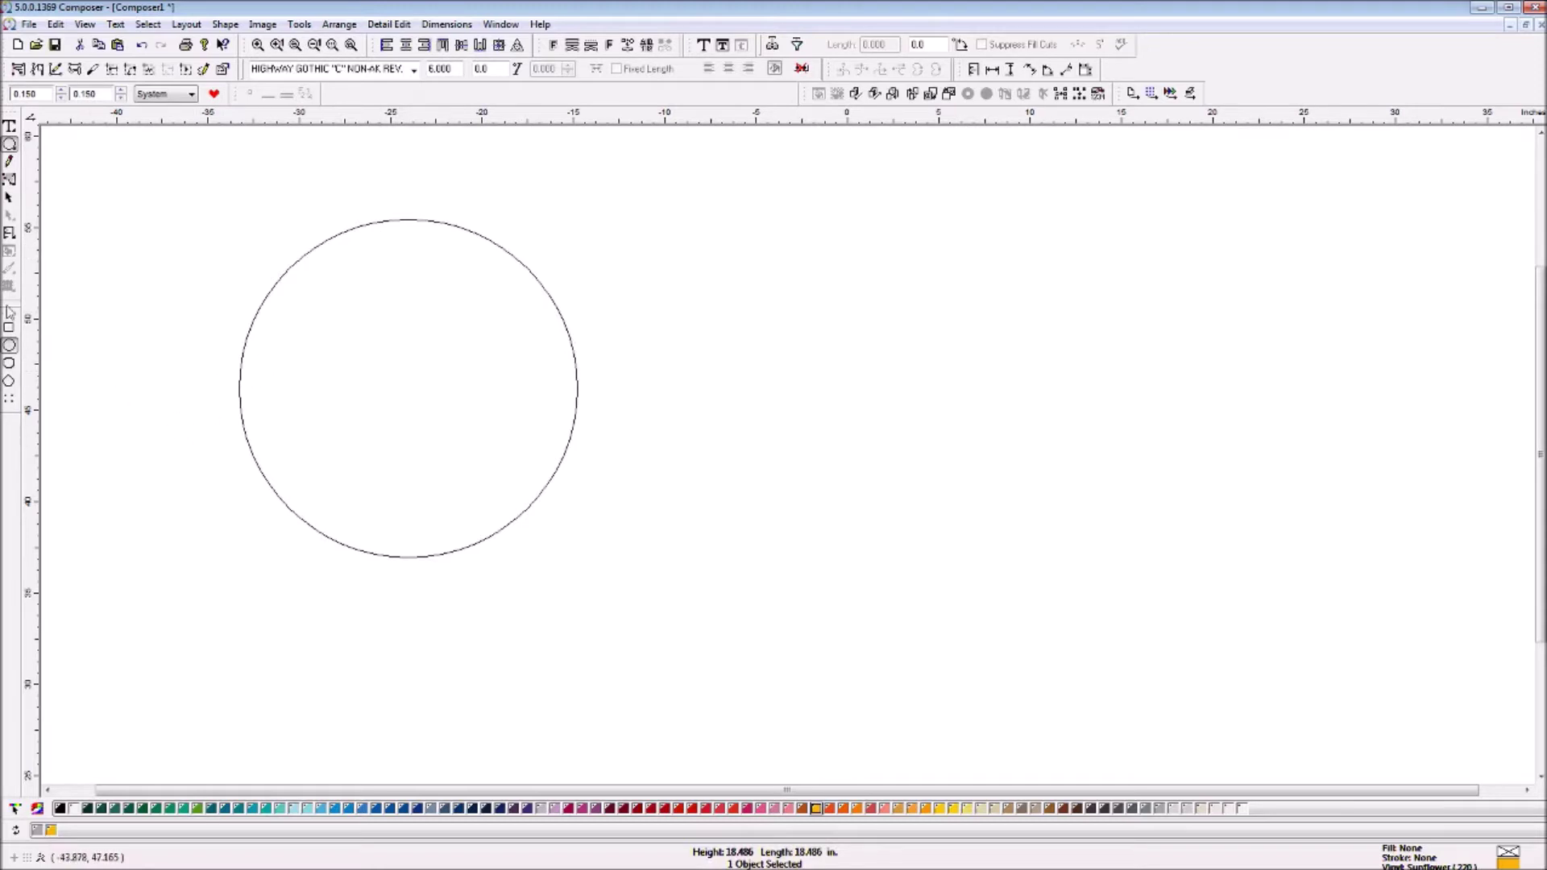
left_click(10, 197)
left_click(718, 351)
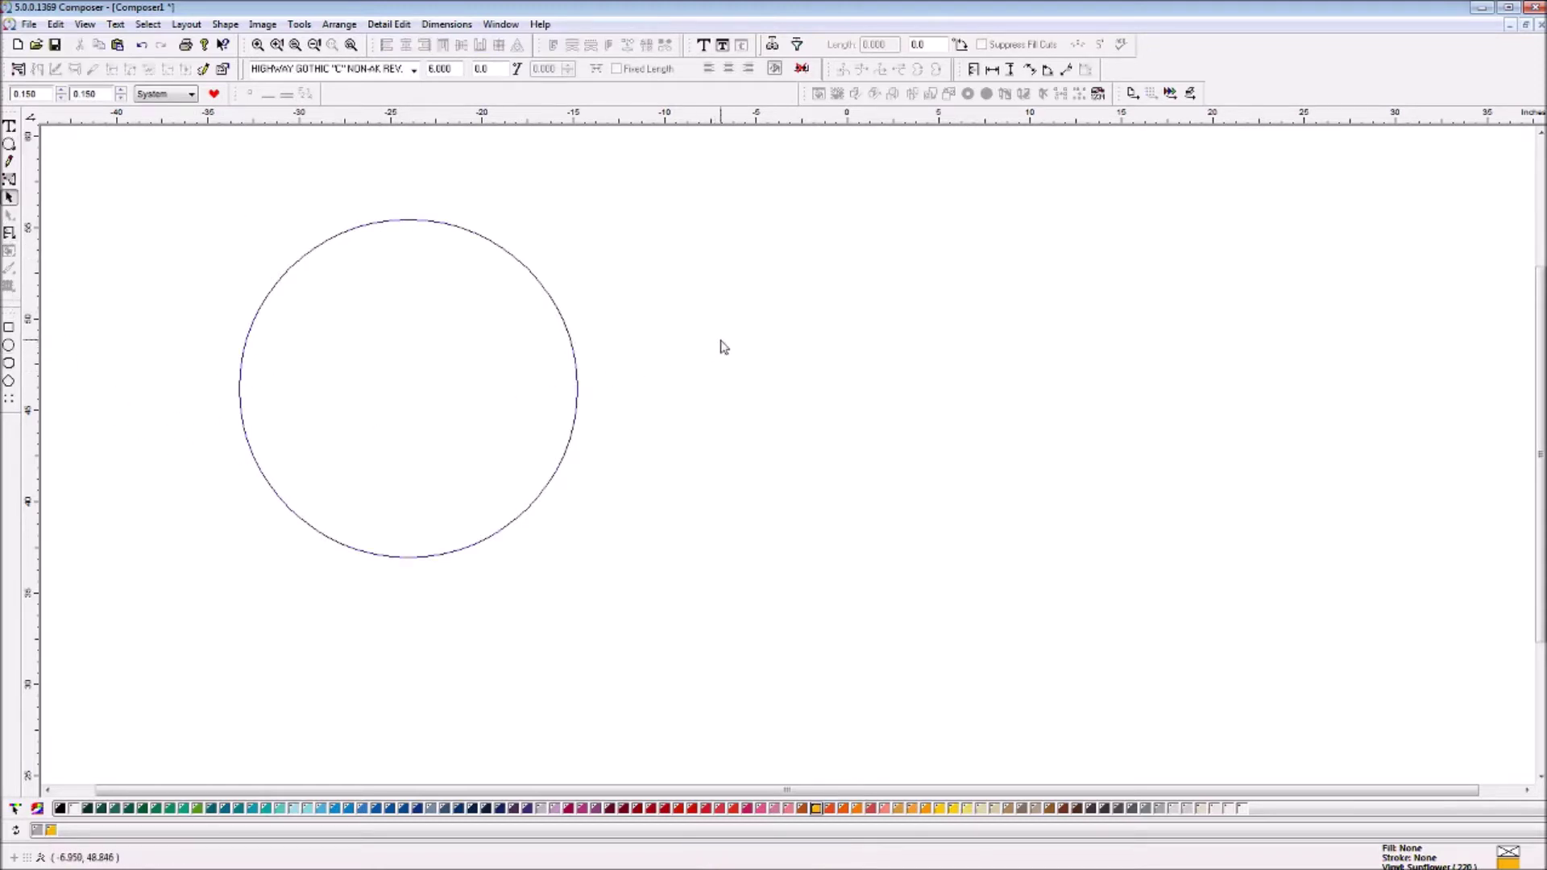
Draw a tall ellipse about 22.7 inches high and 11.3 inches long to the right of the circle and deselect it
left_click(10, 346)
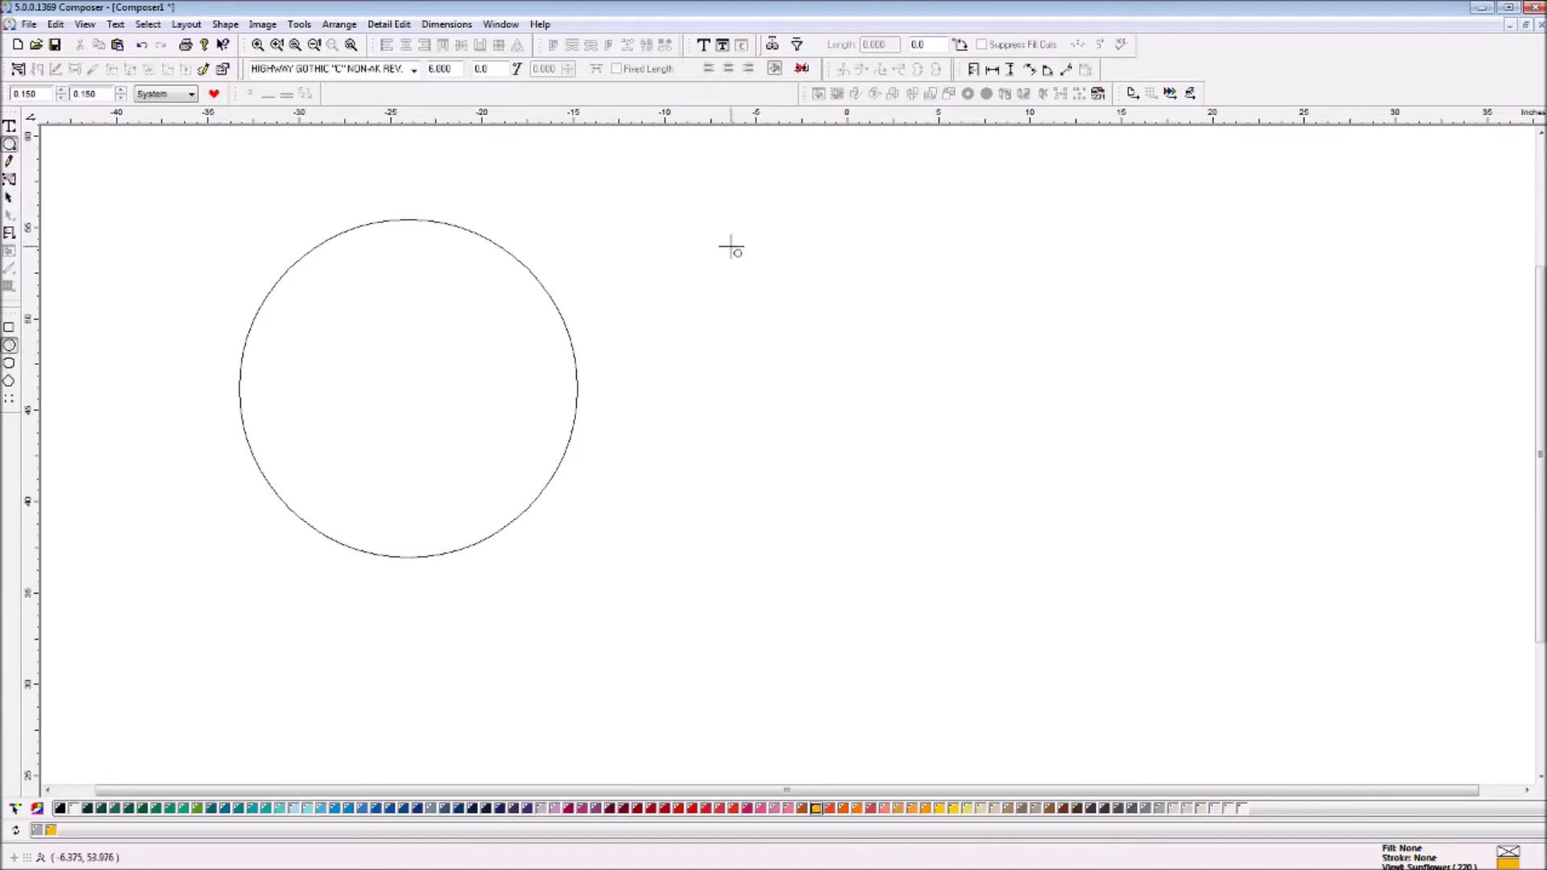
left_click_drag(764, 232, 970, 649)
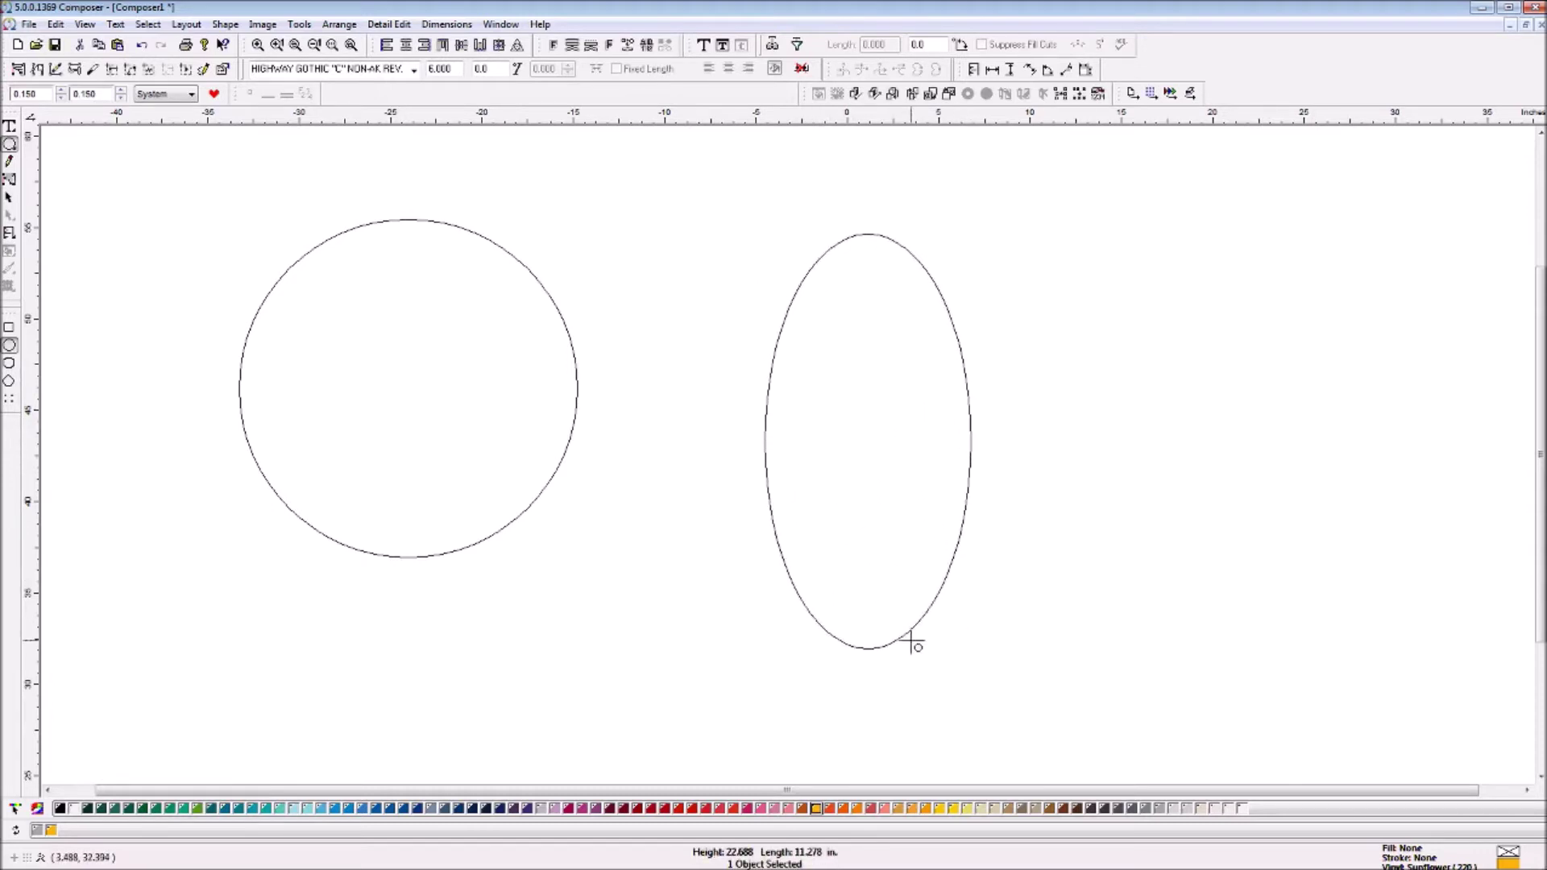
left_click(10, 197)
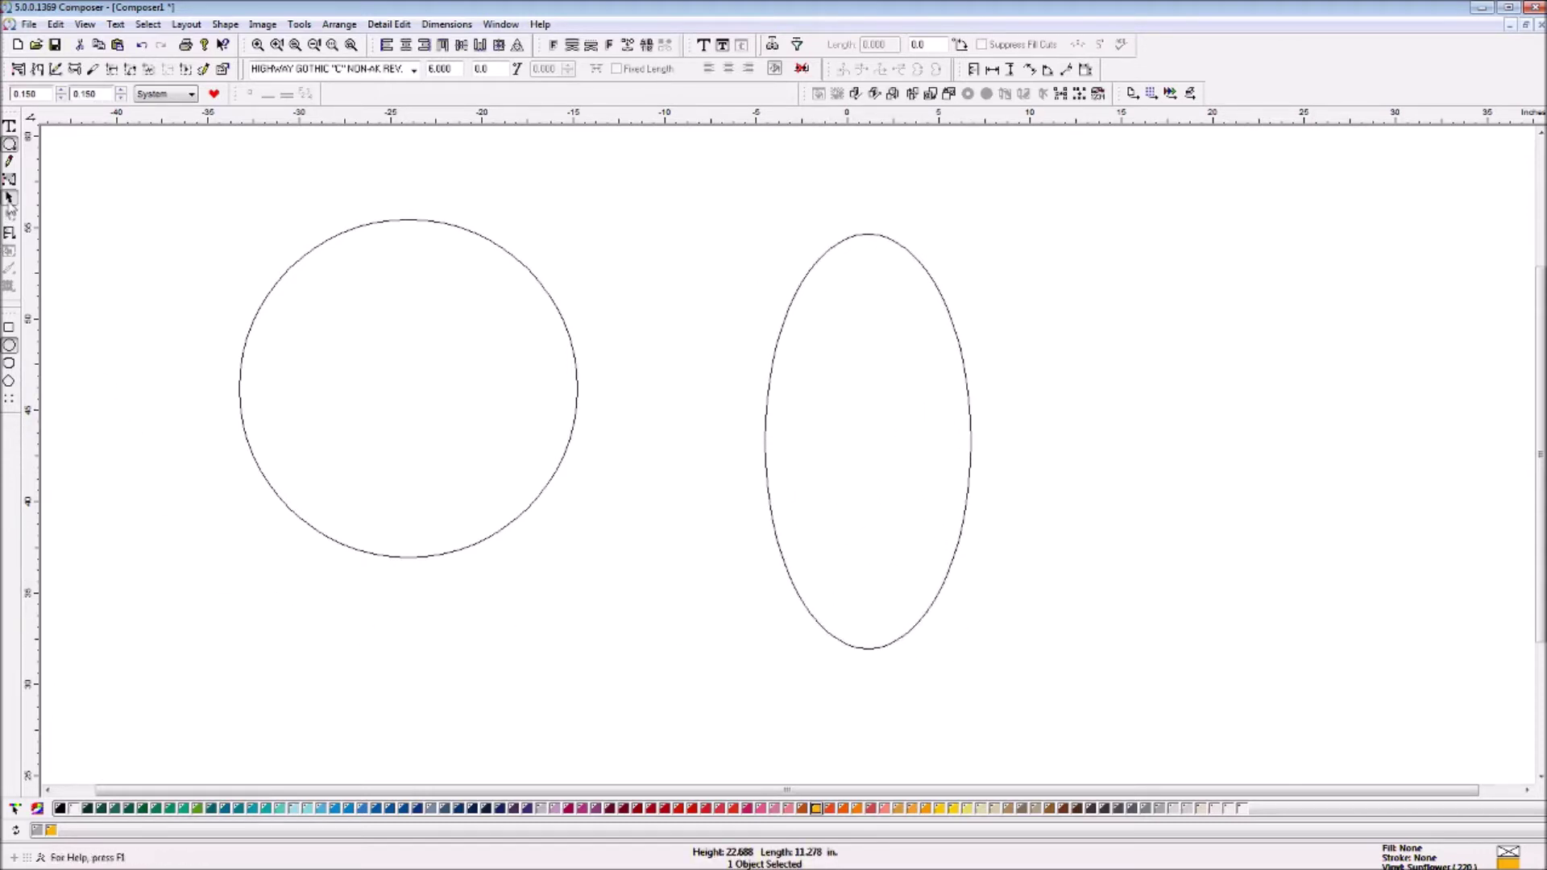
left_click(915, 328)
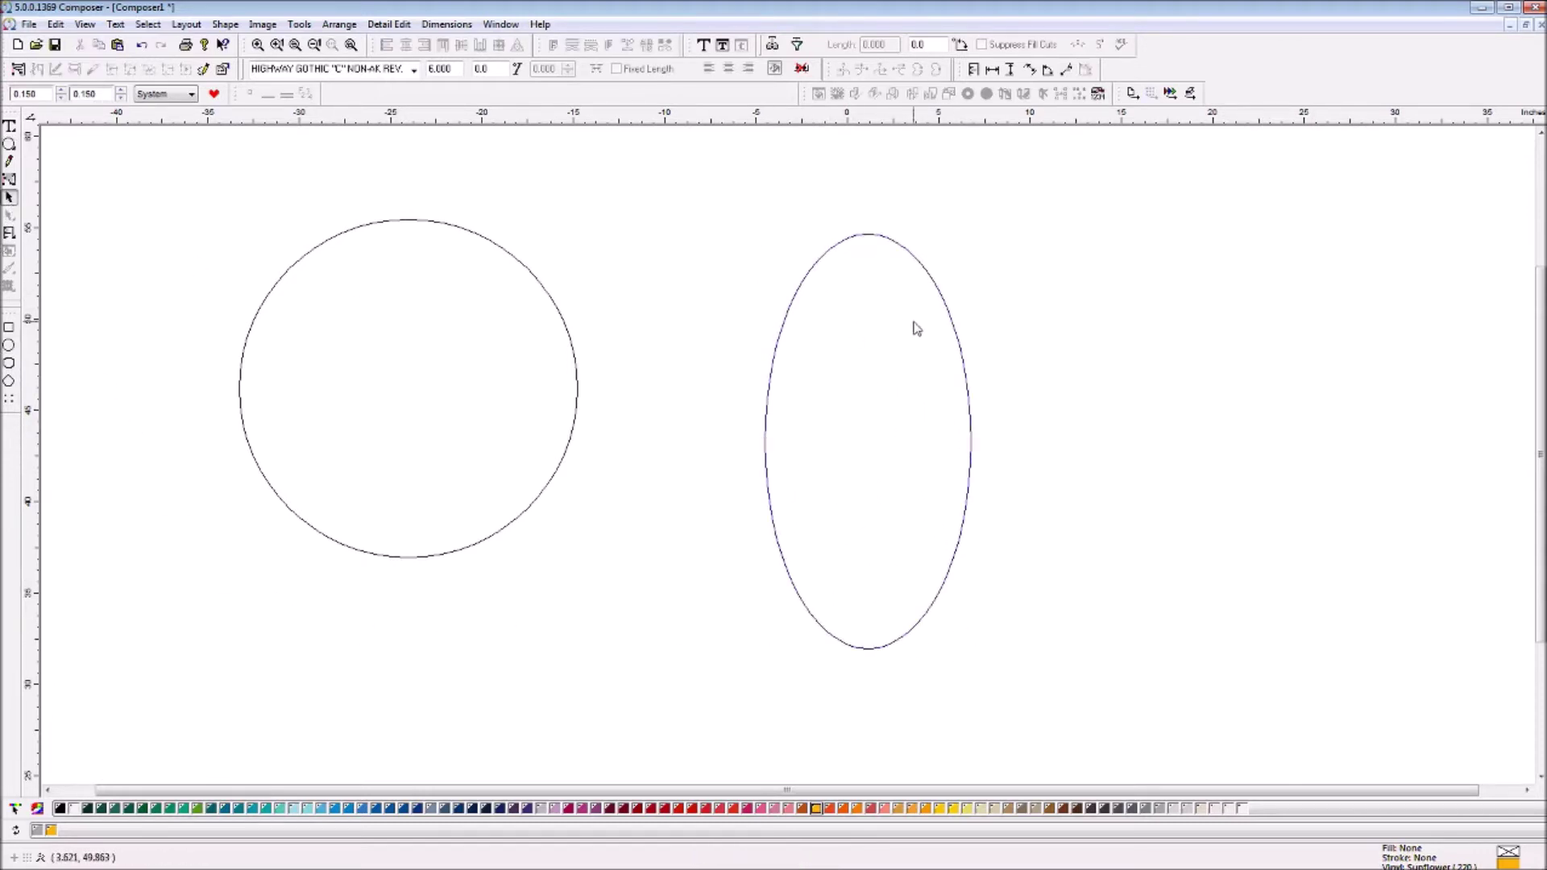
Select the circle and resize it uniformly to a height of 30 inches
left_click(384, 231)
left_click(383, 231)
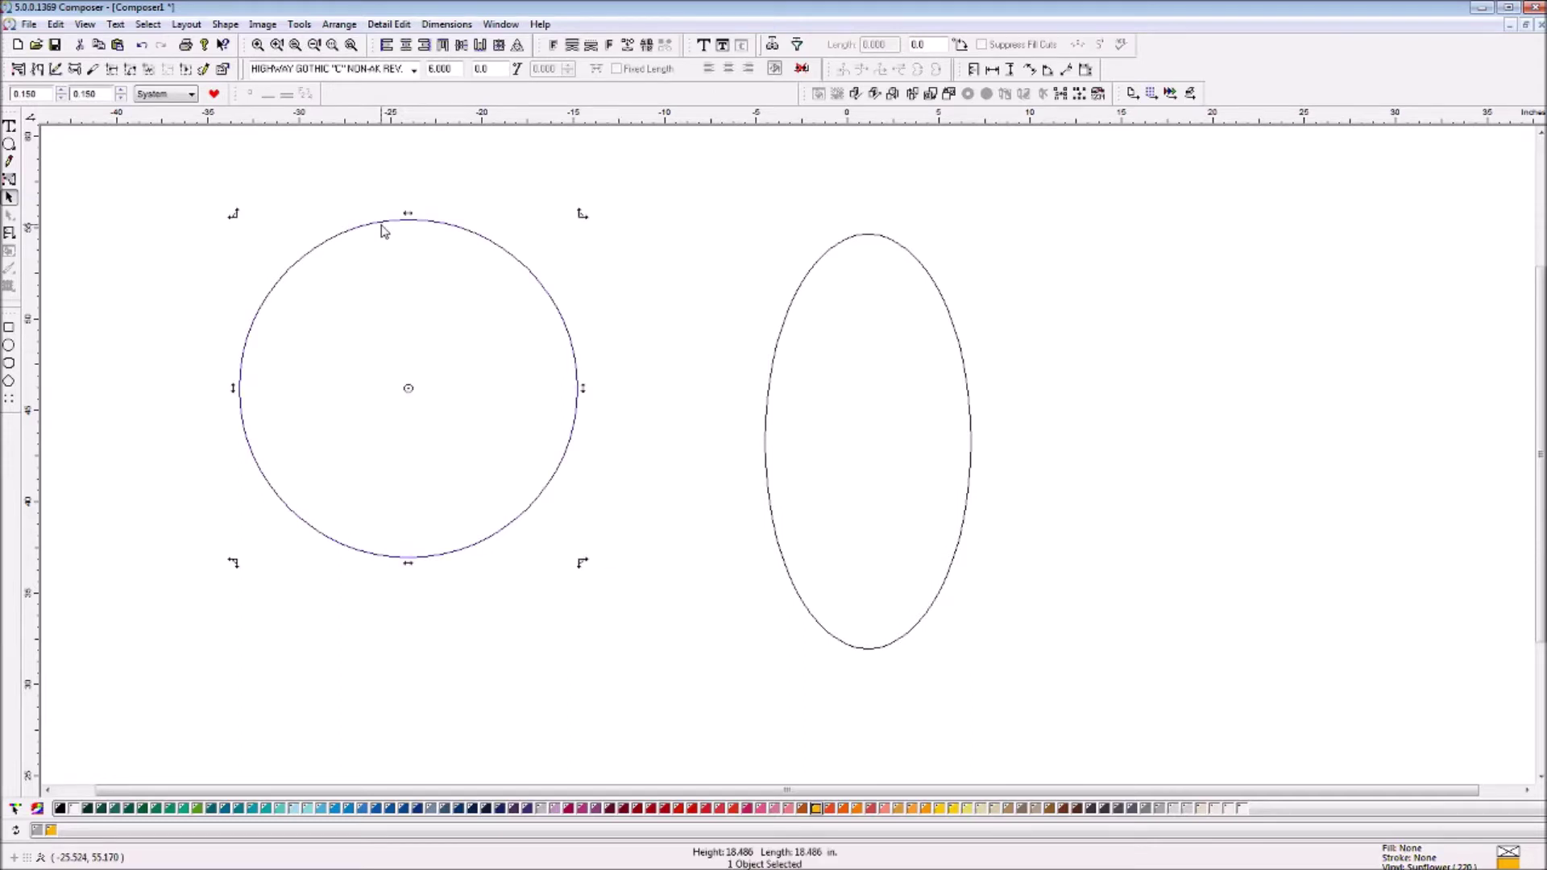
left_click(383, 231)
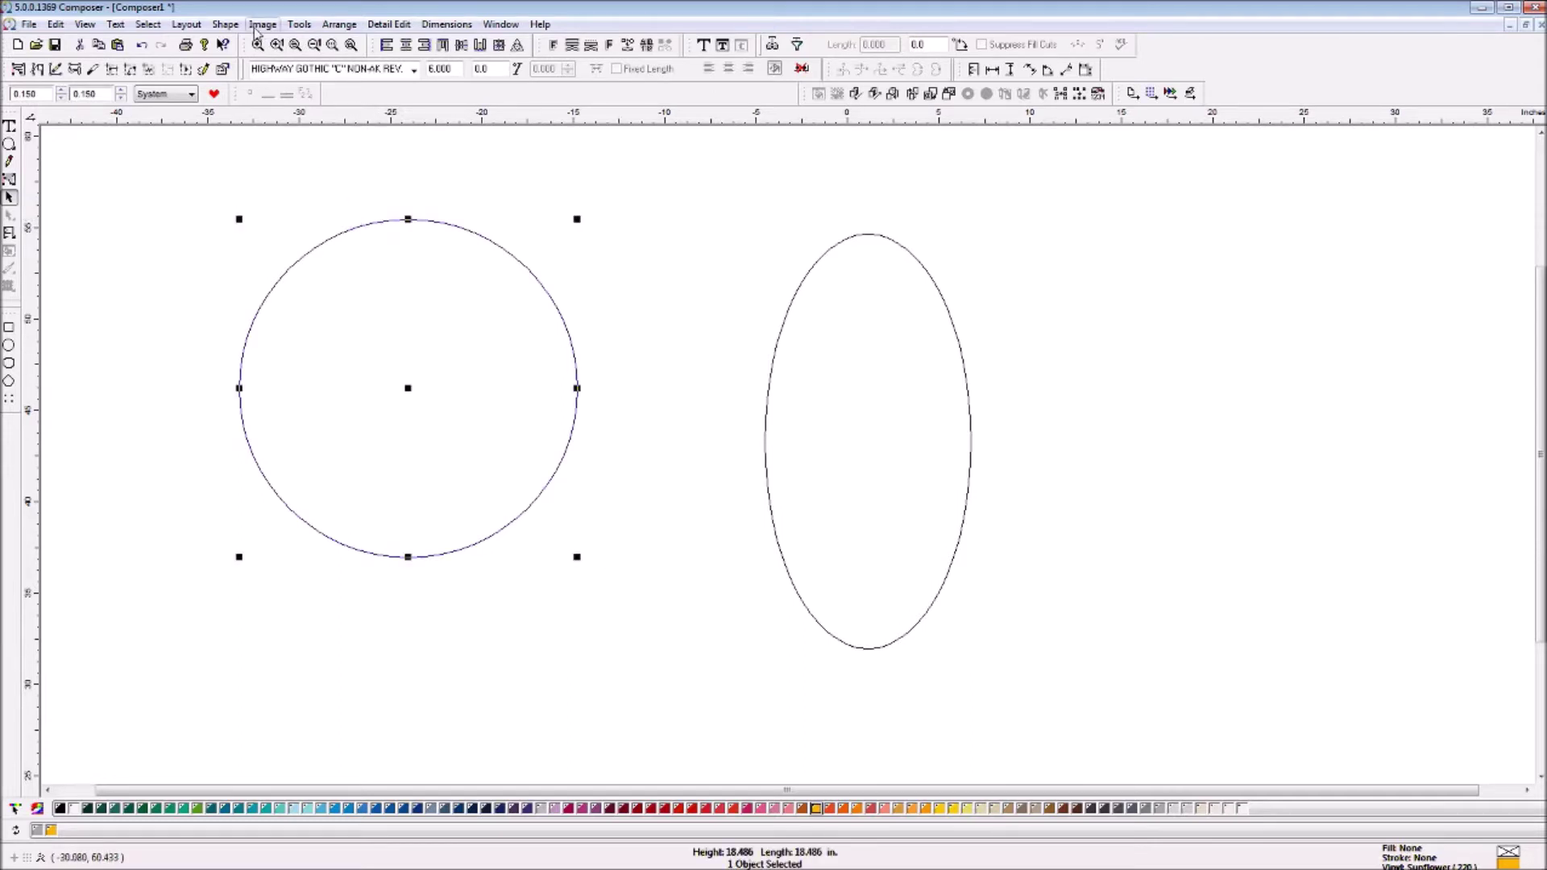
left_click(482, 201)
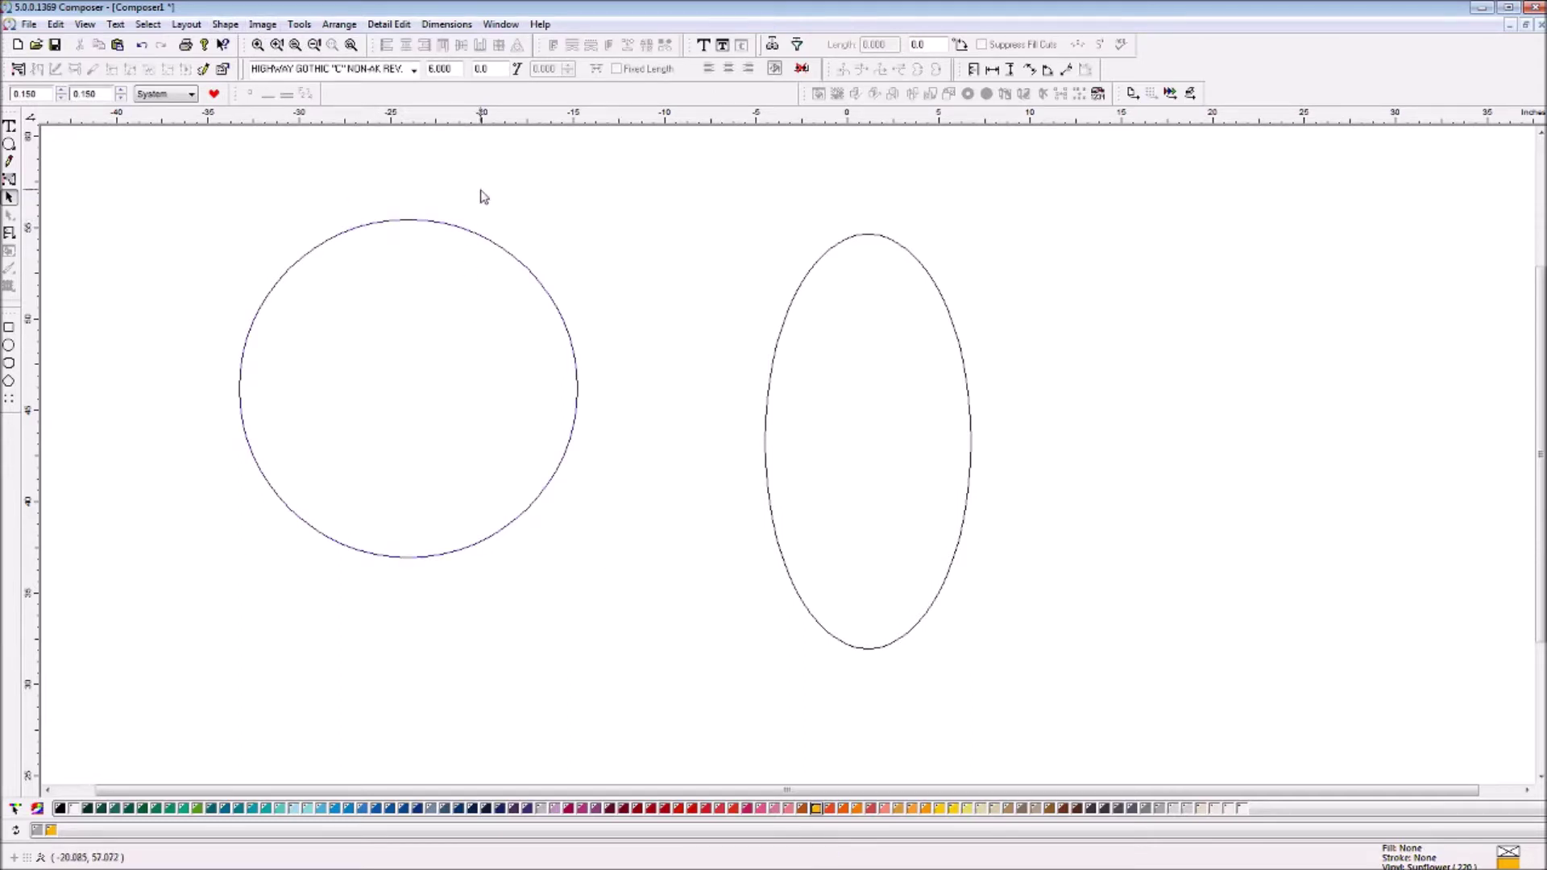
left_click(460, 231)
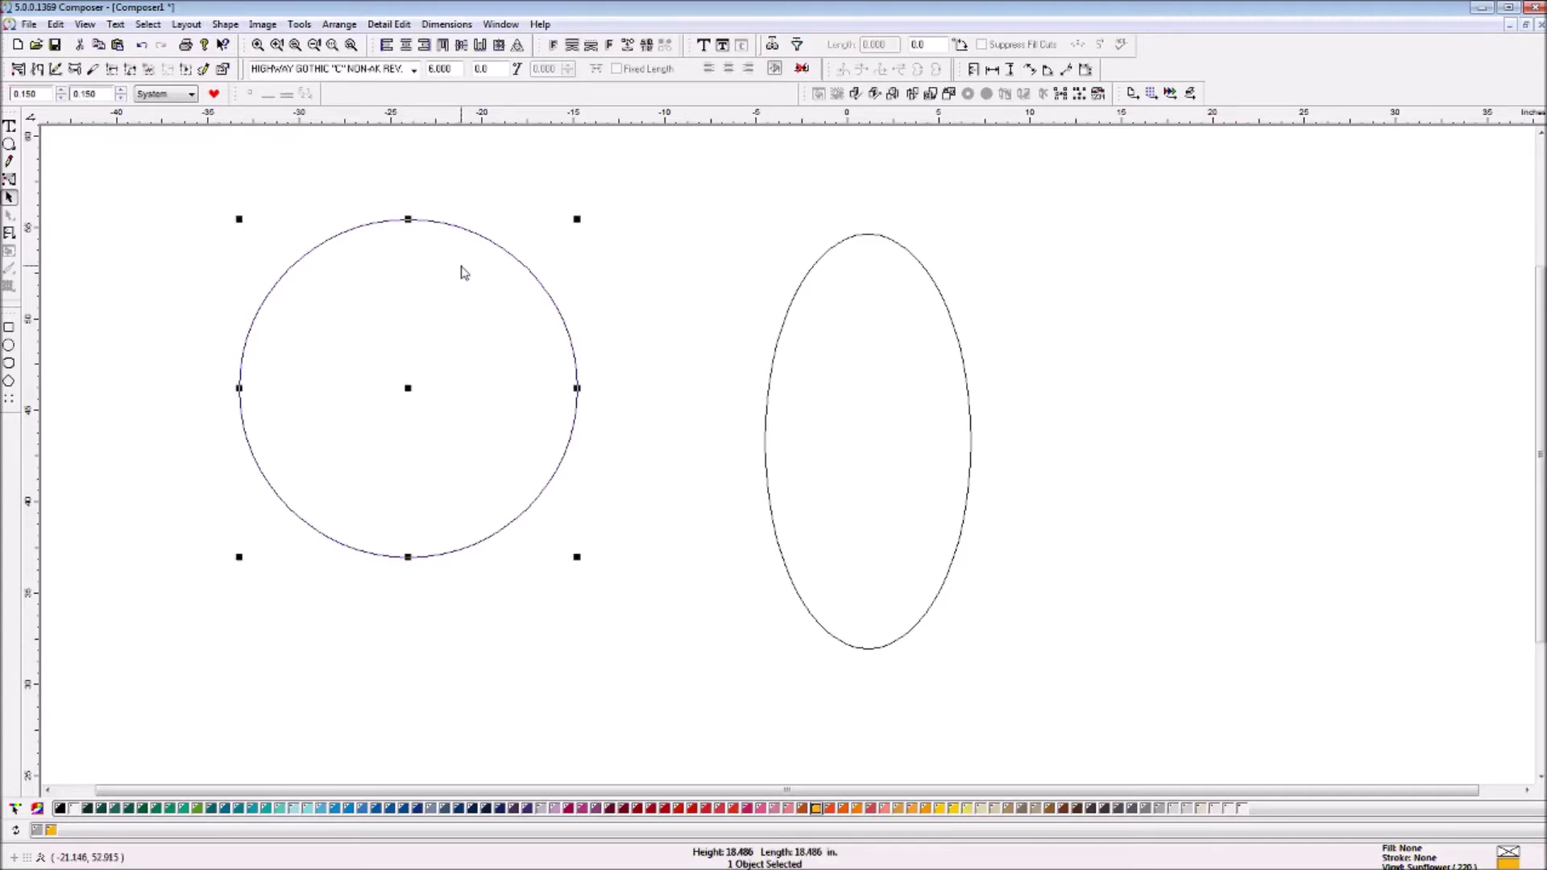
left_click(225, 25)
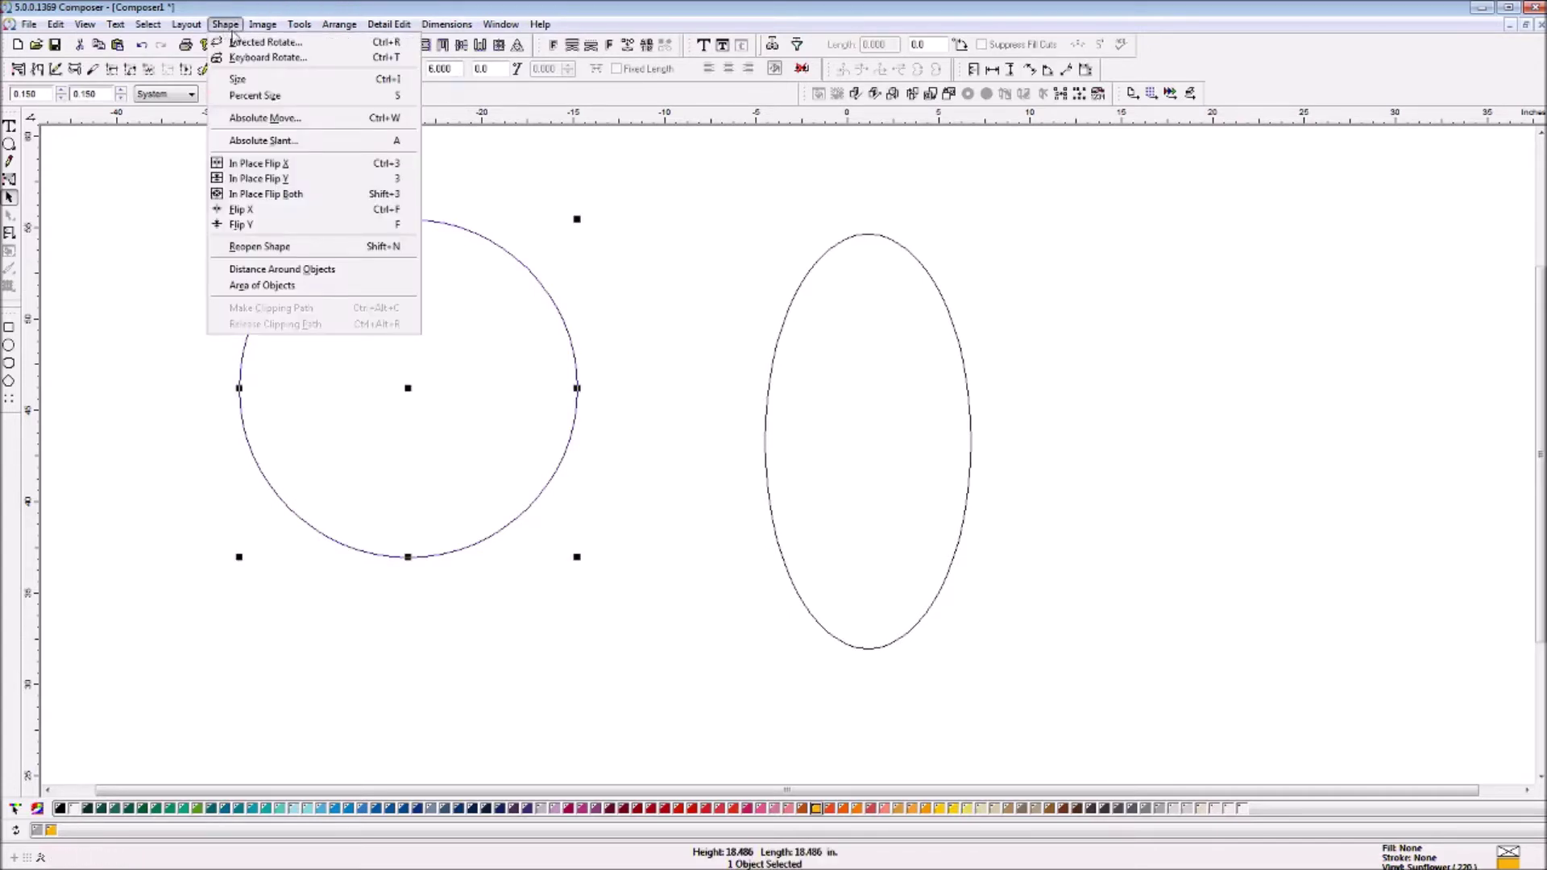
left_click(238, 83)
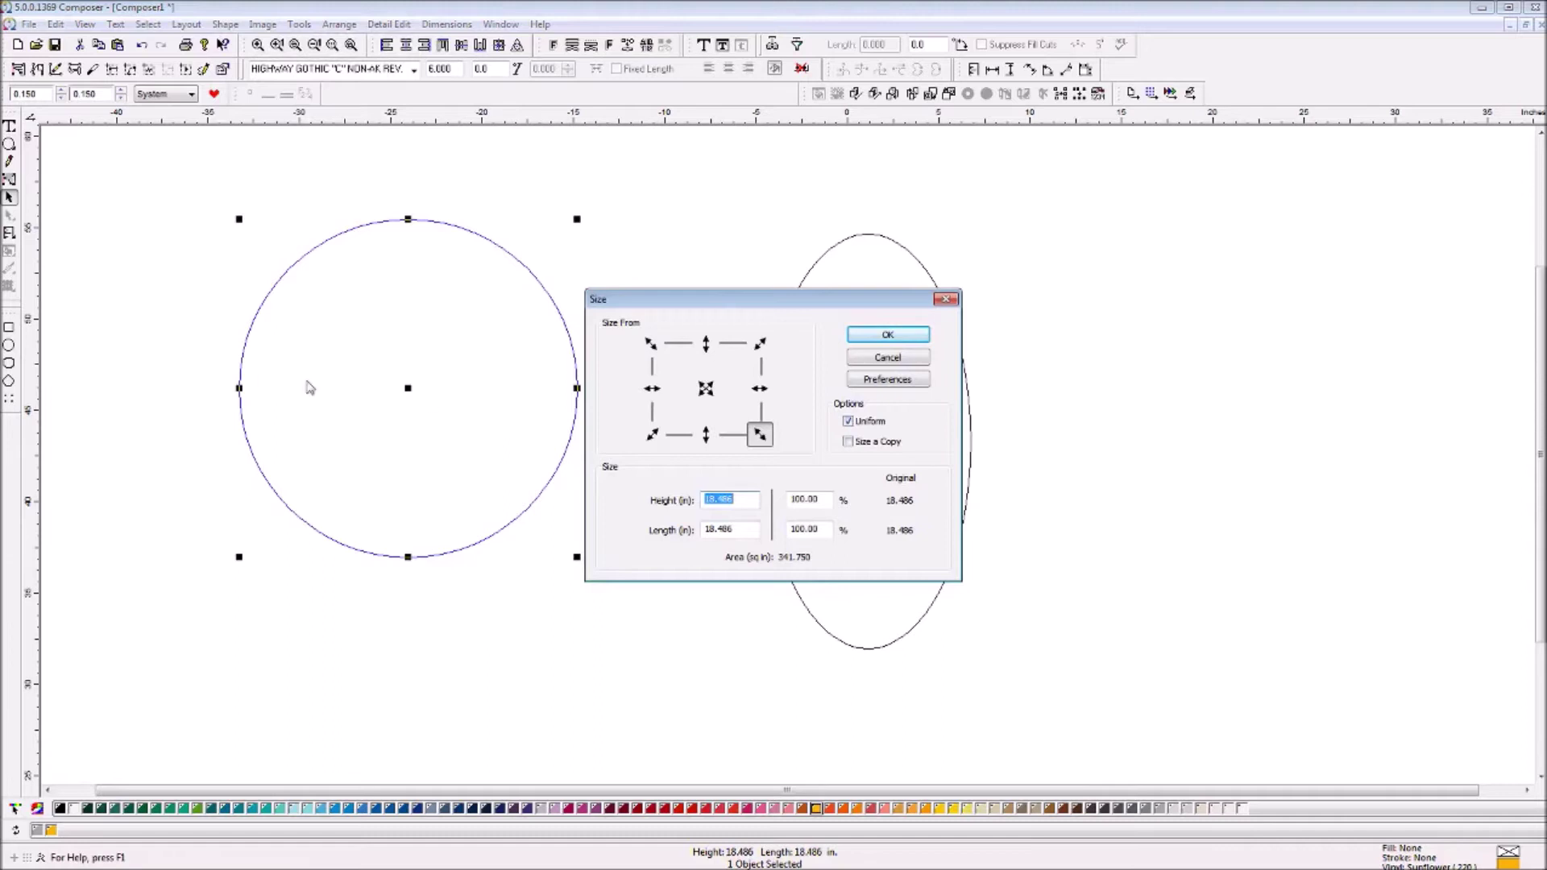
left_click(742, 498)
left_click_drag(742, 497, 679, 485)
type("30")
left_click(887, 335)
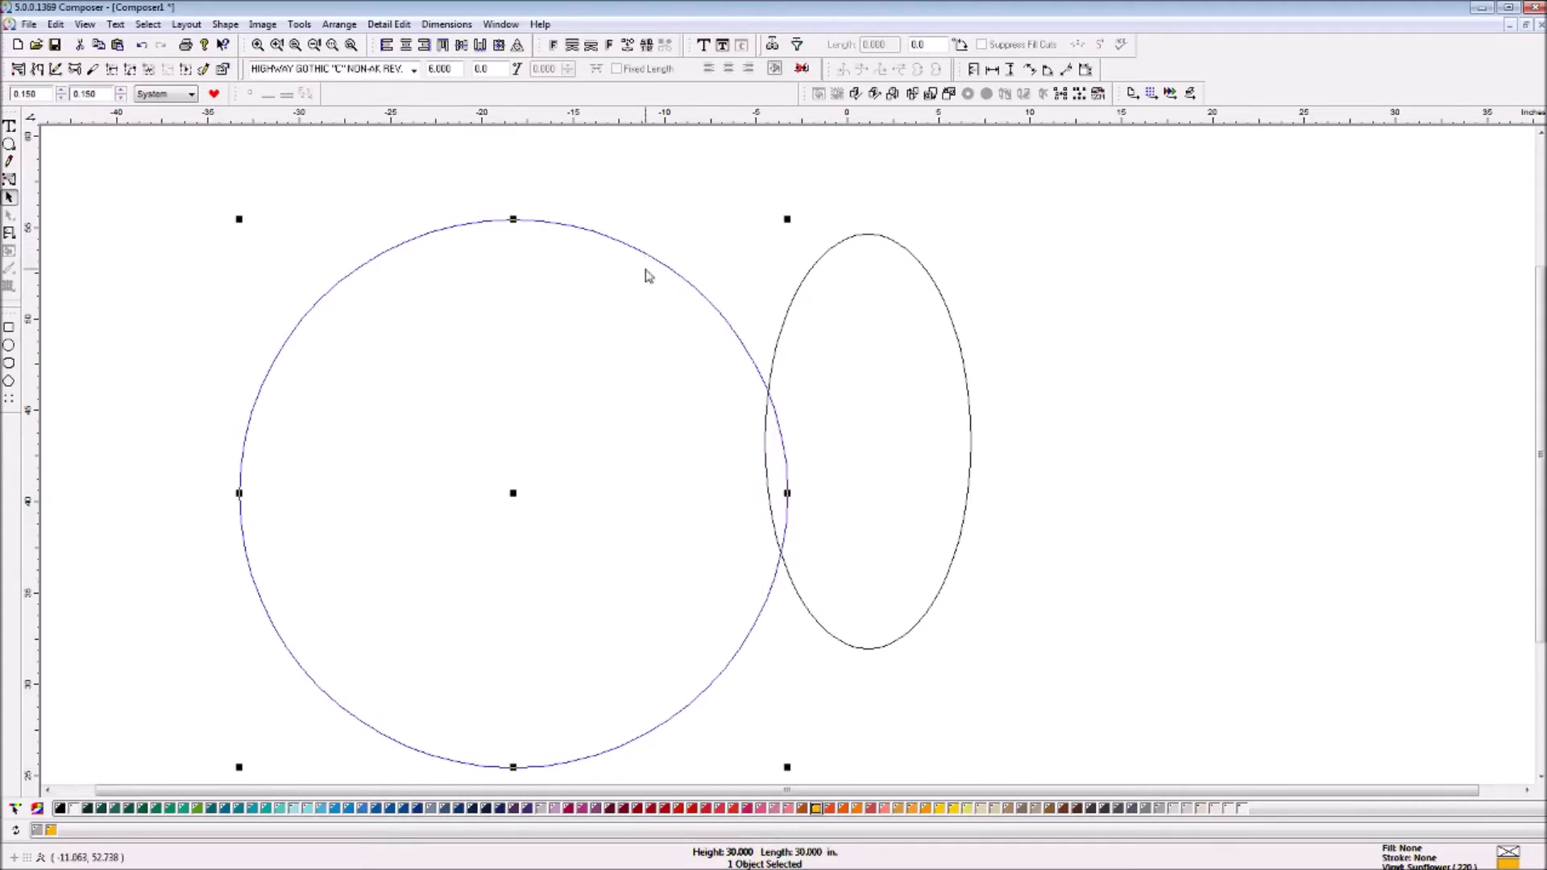
Reselect the circle, check its height and length in the Size settings and close them without changes
left_click(642, 241)
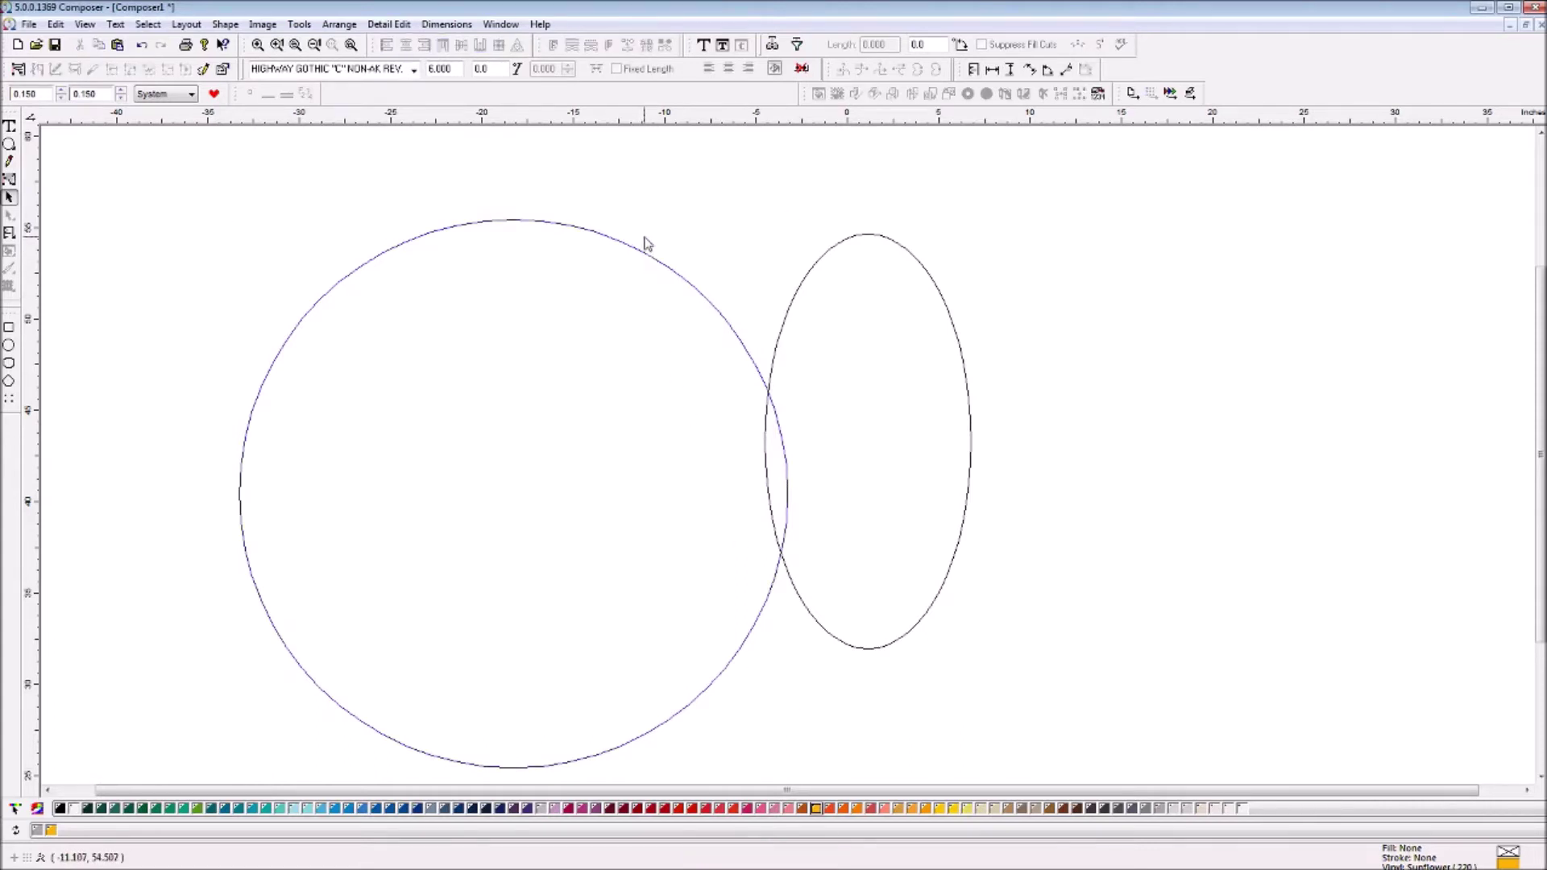
left_click(615, 249)
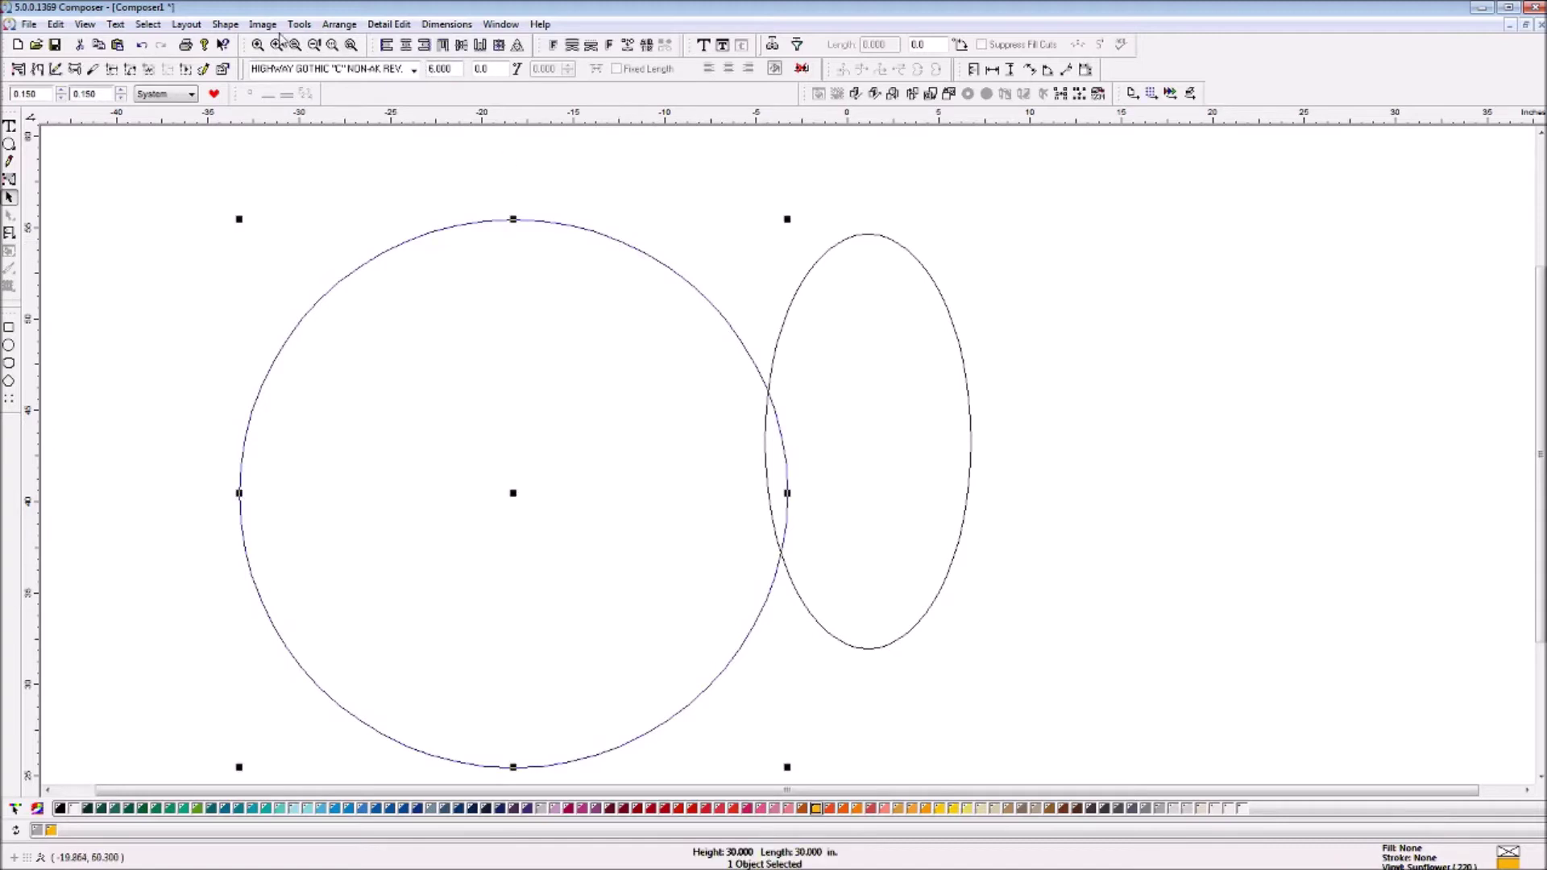
left_click(225, 24)
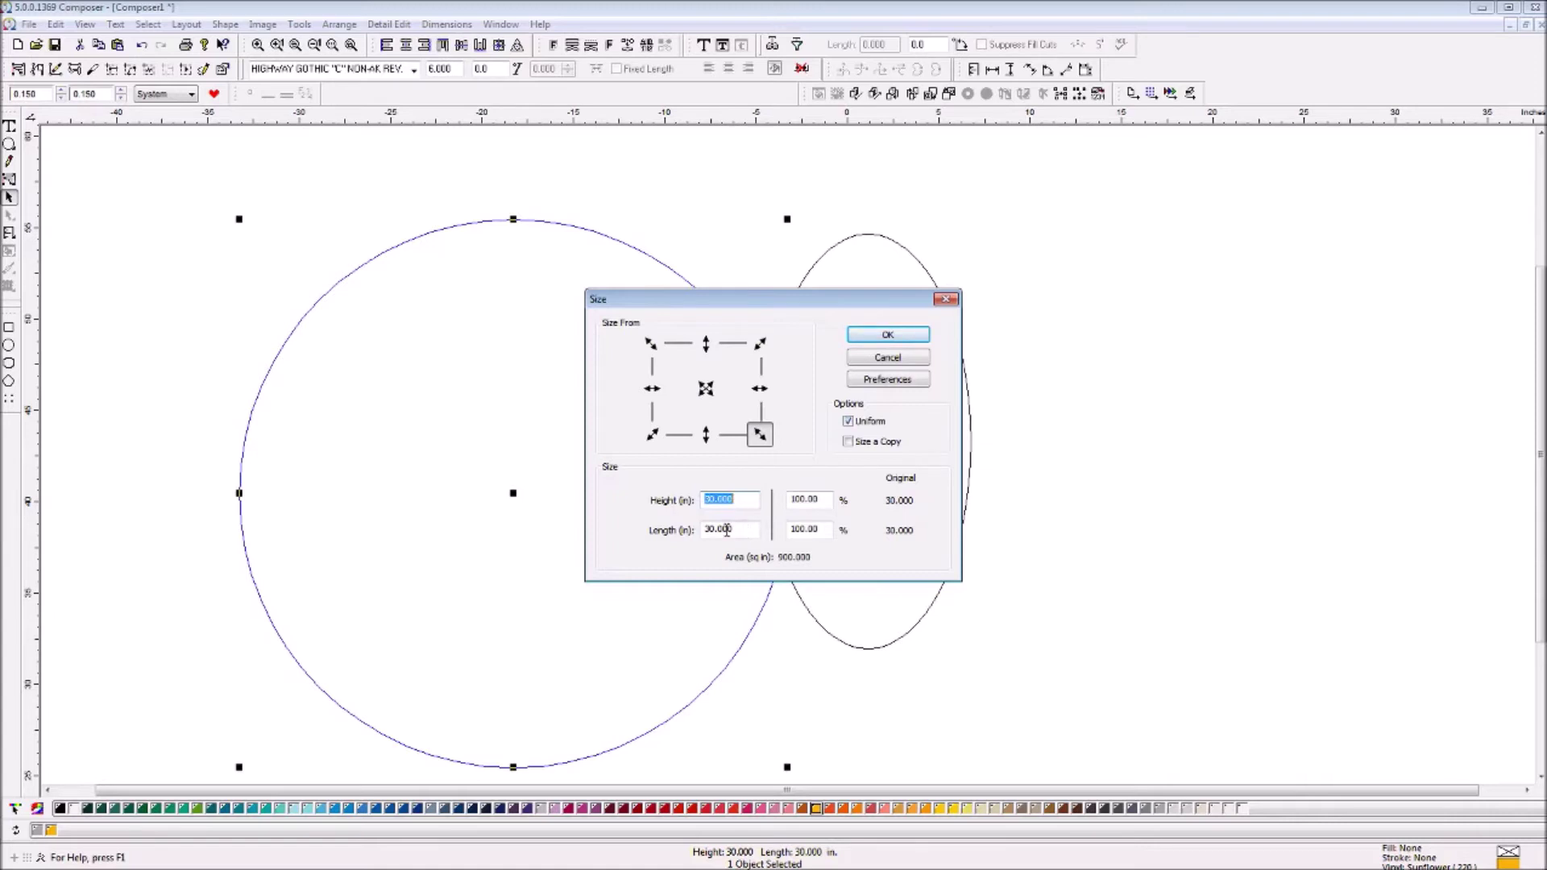
left_click(945, 299)
Move the circle to the left and shift the ellipse so that the two shapes no longer overlap
key("F4")
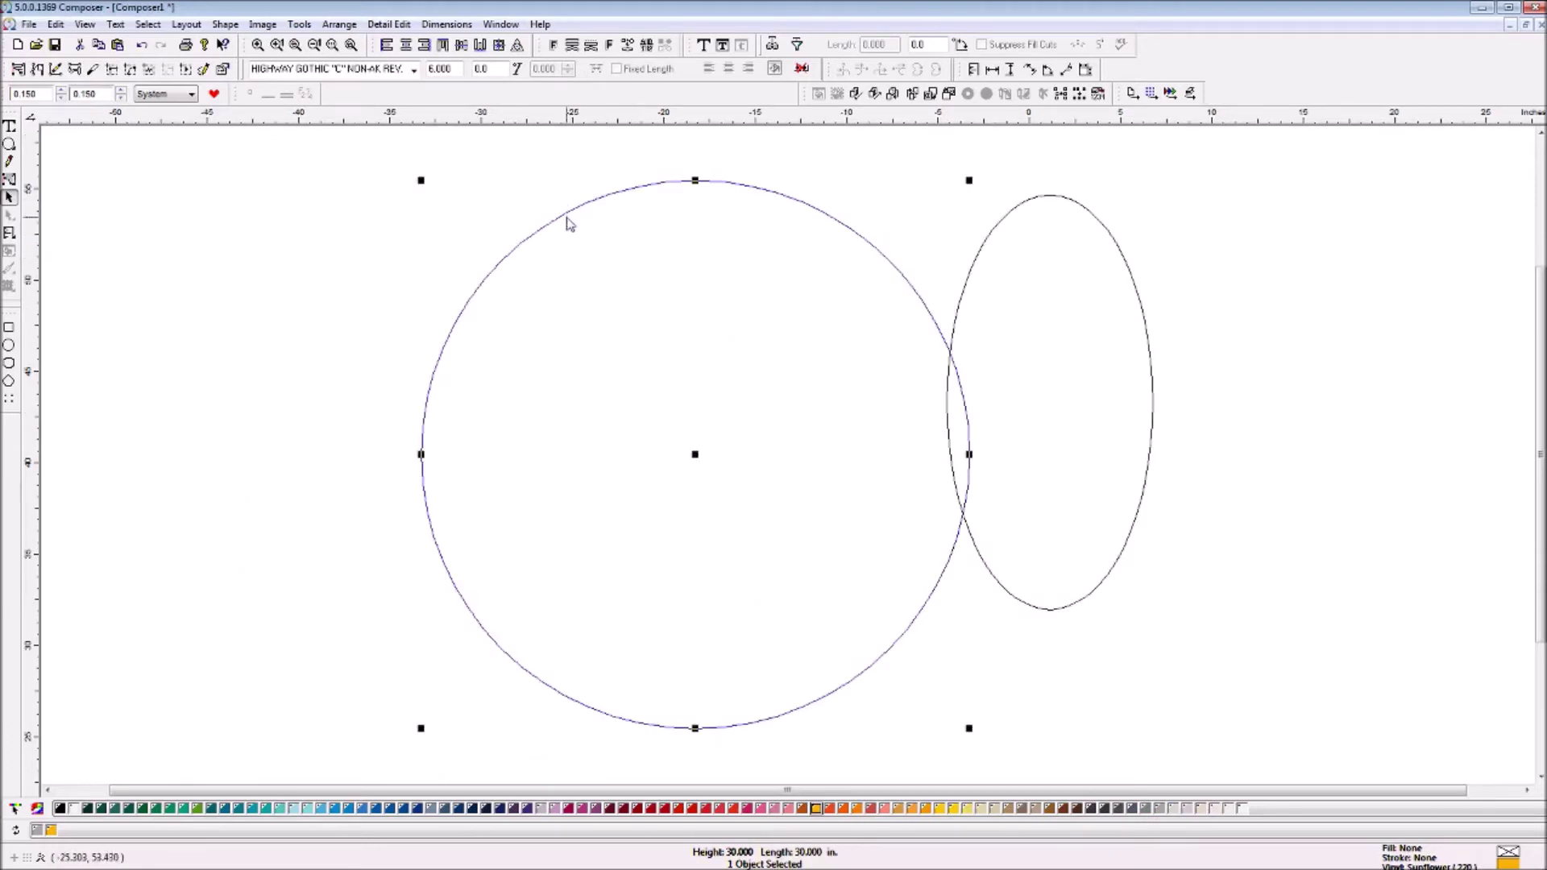
left_click(579, 266)
left_click_drag(576, 211, 222, 207)
left_click_drag(988, 248, 862, 283)
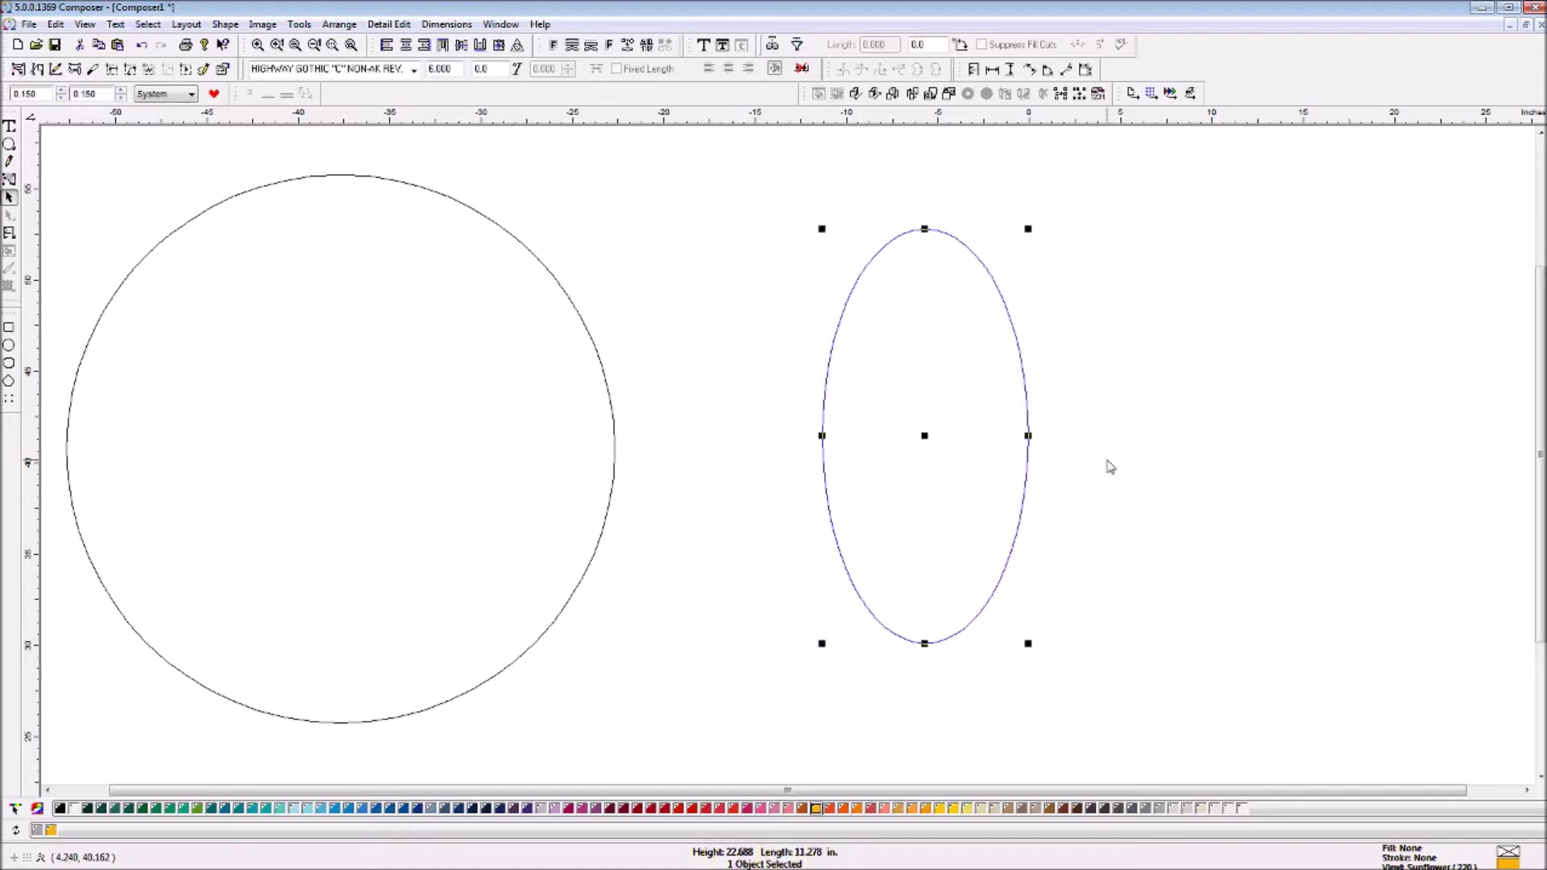
Select the ellipse and resize it uniformly to a height of 30 inches
left_click(977, 256)
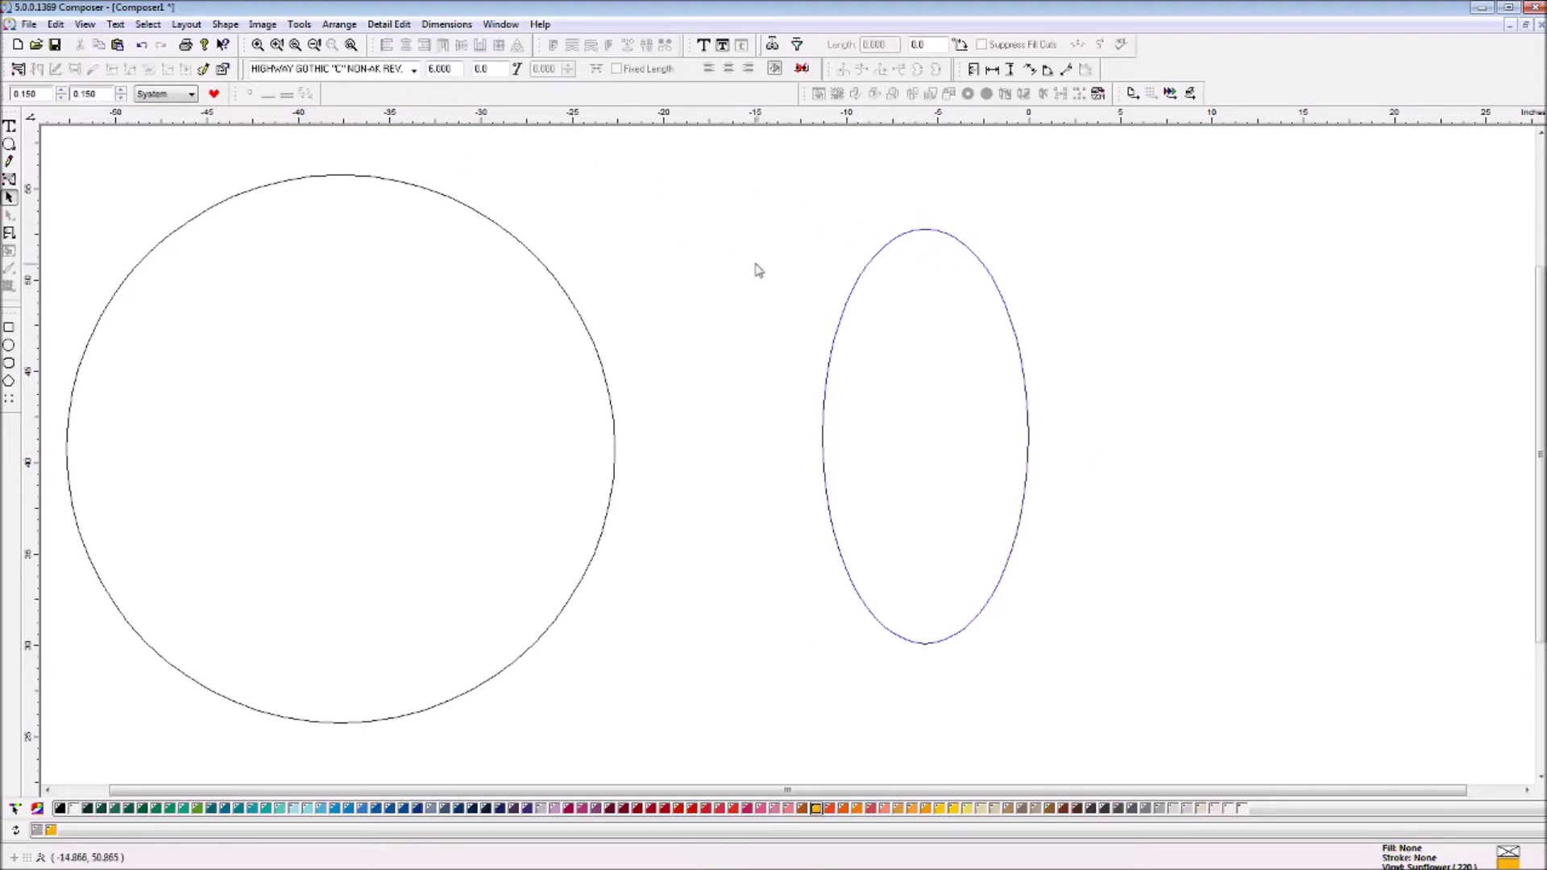
left_click(891, 244)
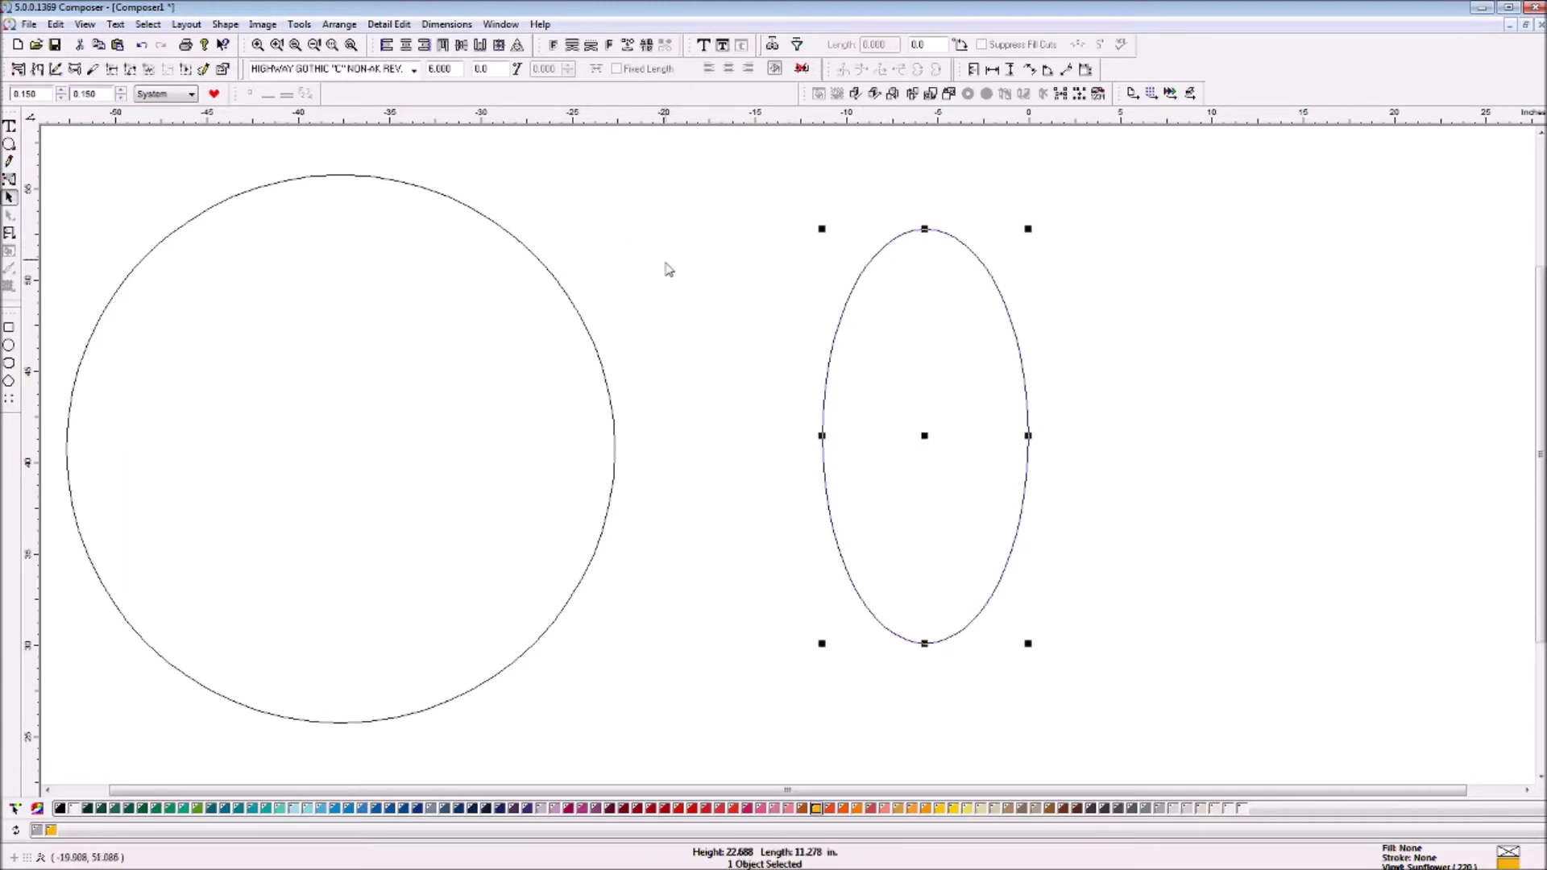
left_click(231, 25)
left_click(247, 83)
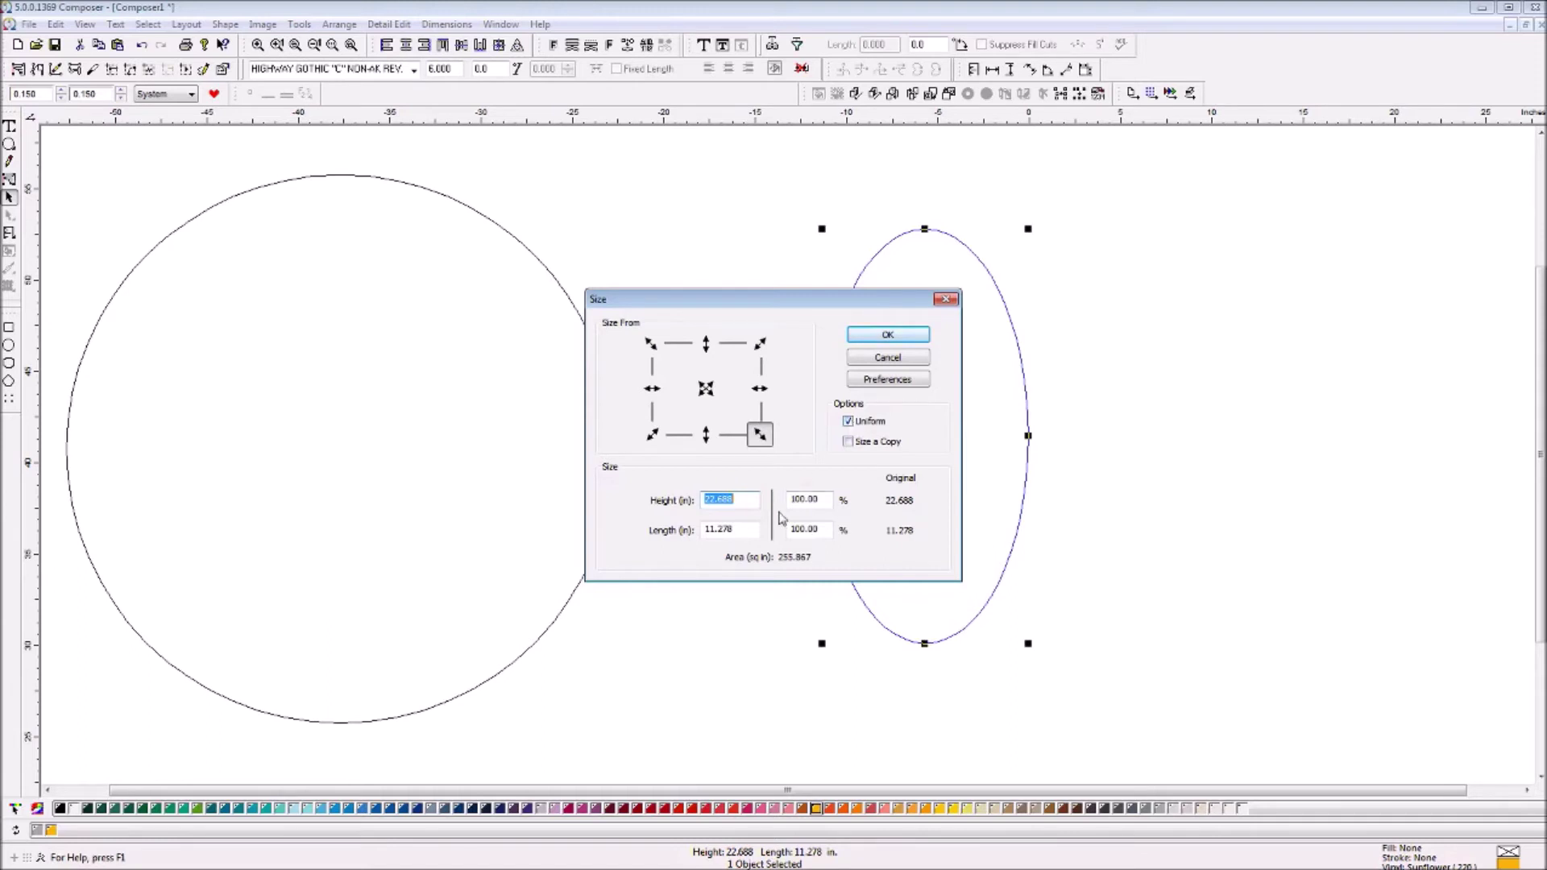
type("30.000")
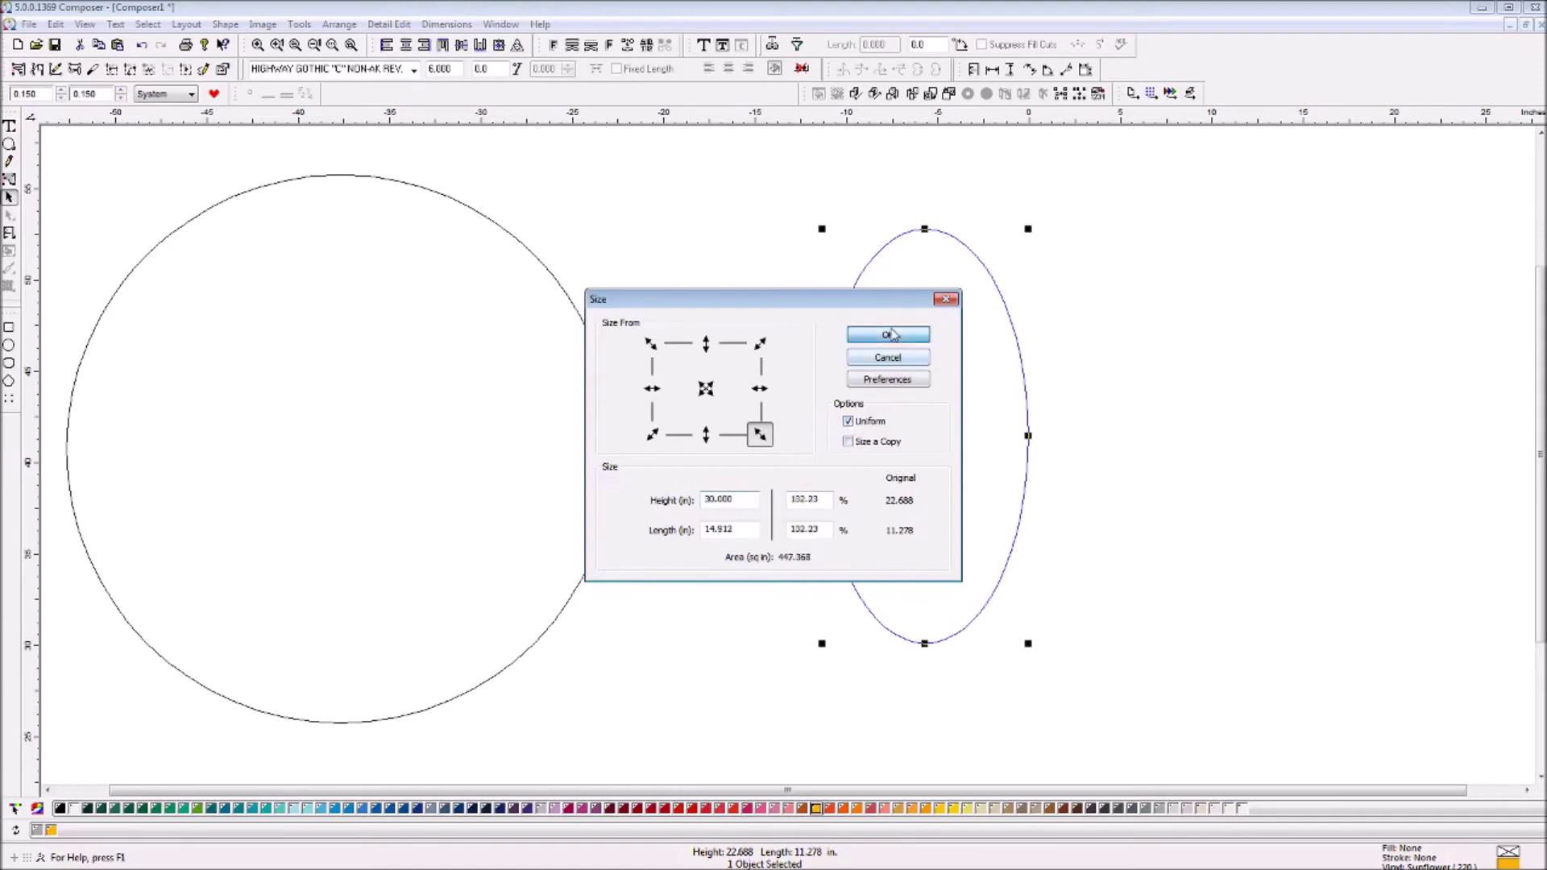
left_click(888, 334)
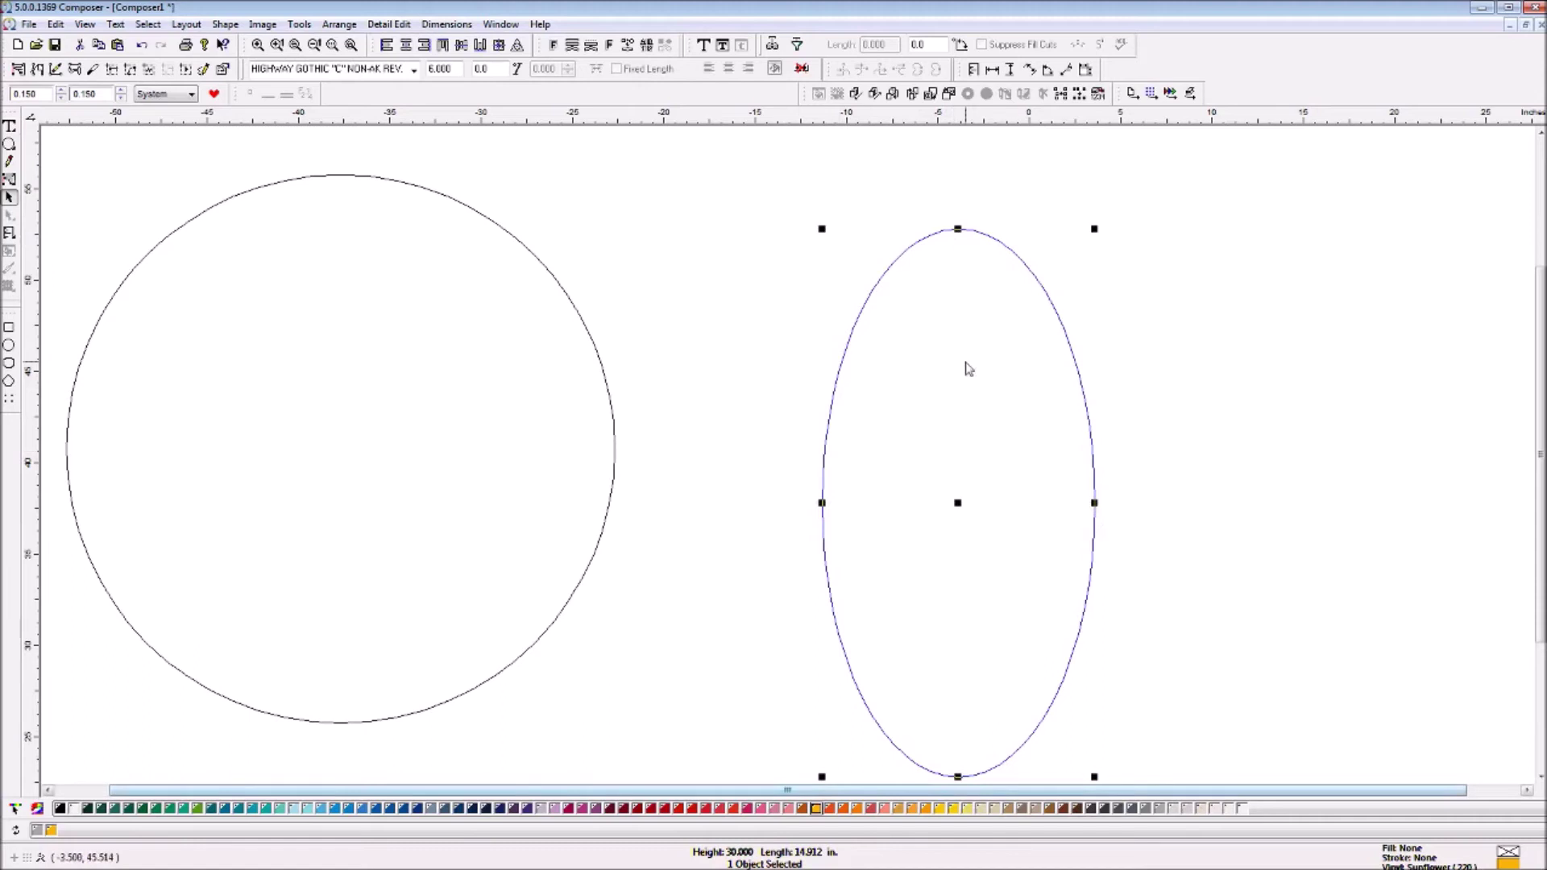
Resize the selected ellipse non-uniformly to a height of 30 inches and a length of 30 inches, then deselect it
left_click(224, 24)
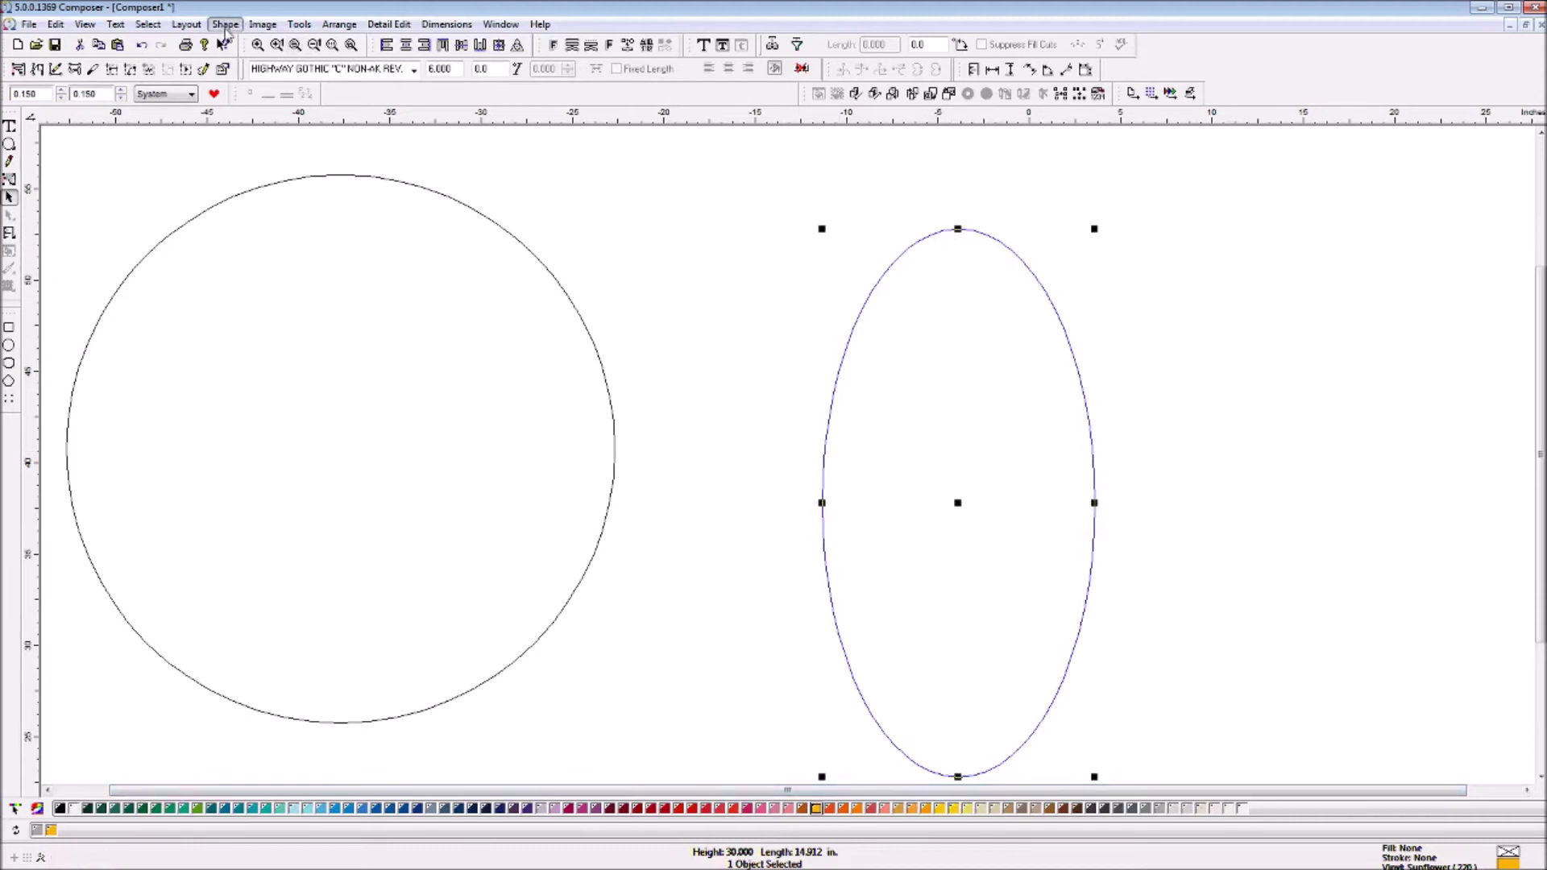
left_click(251, 81)
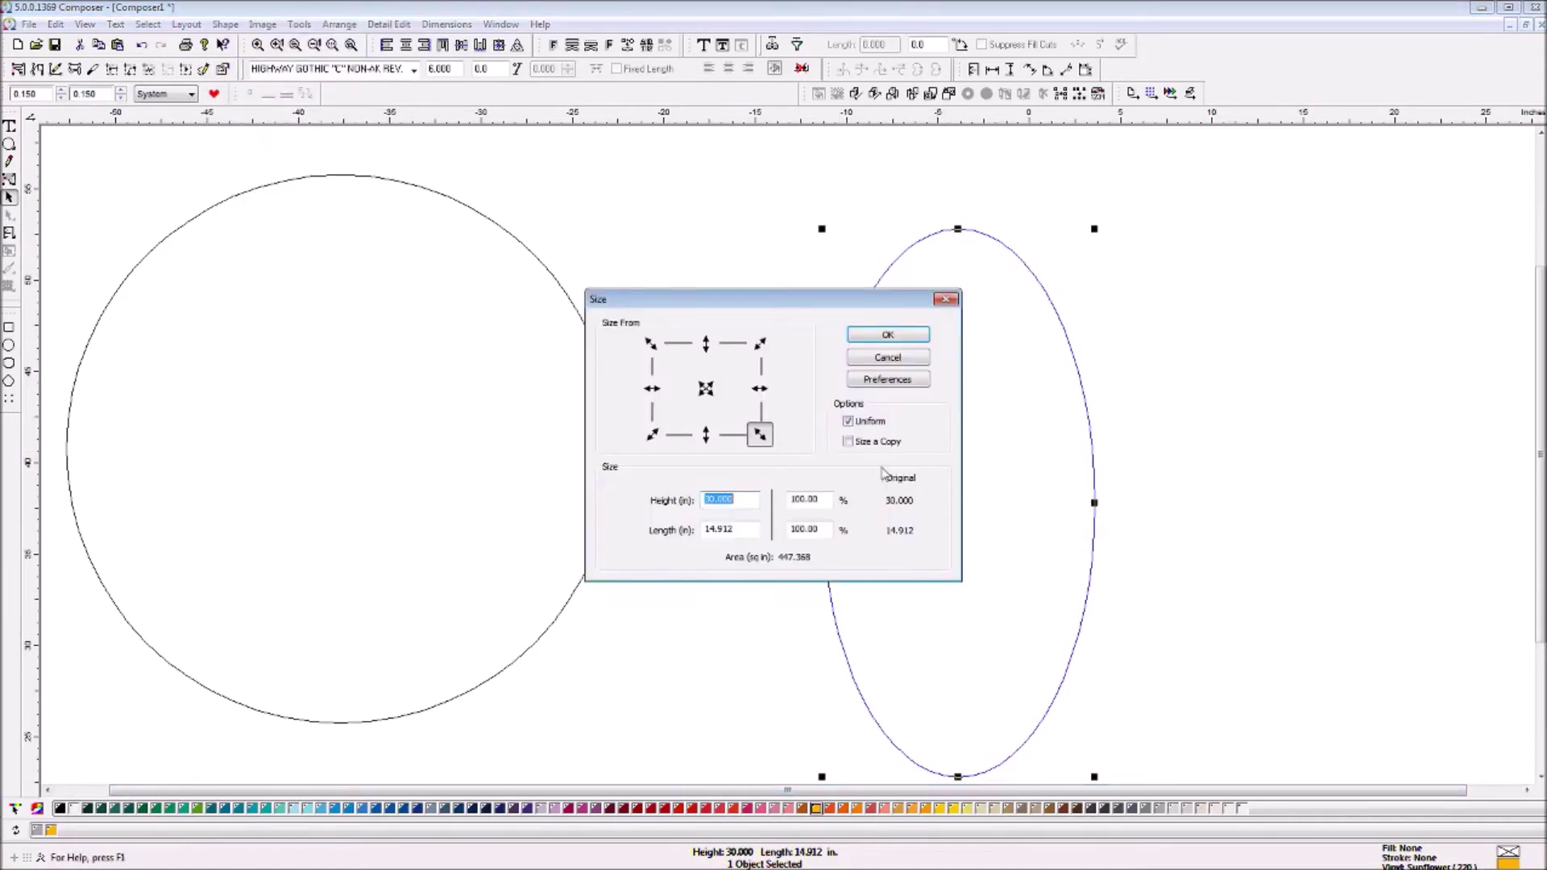
left_click(849, 422)
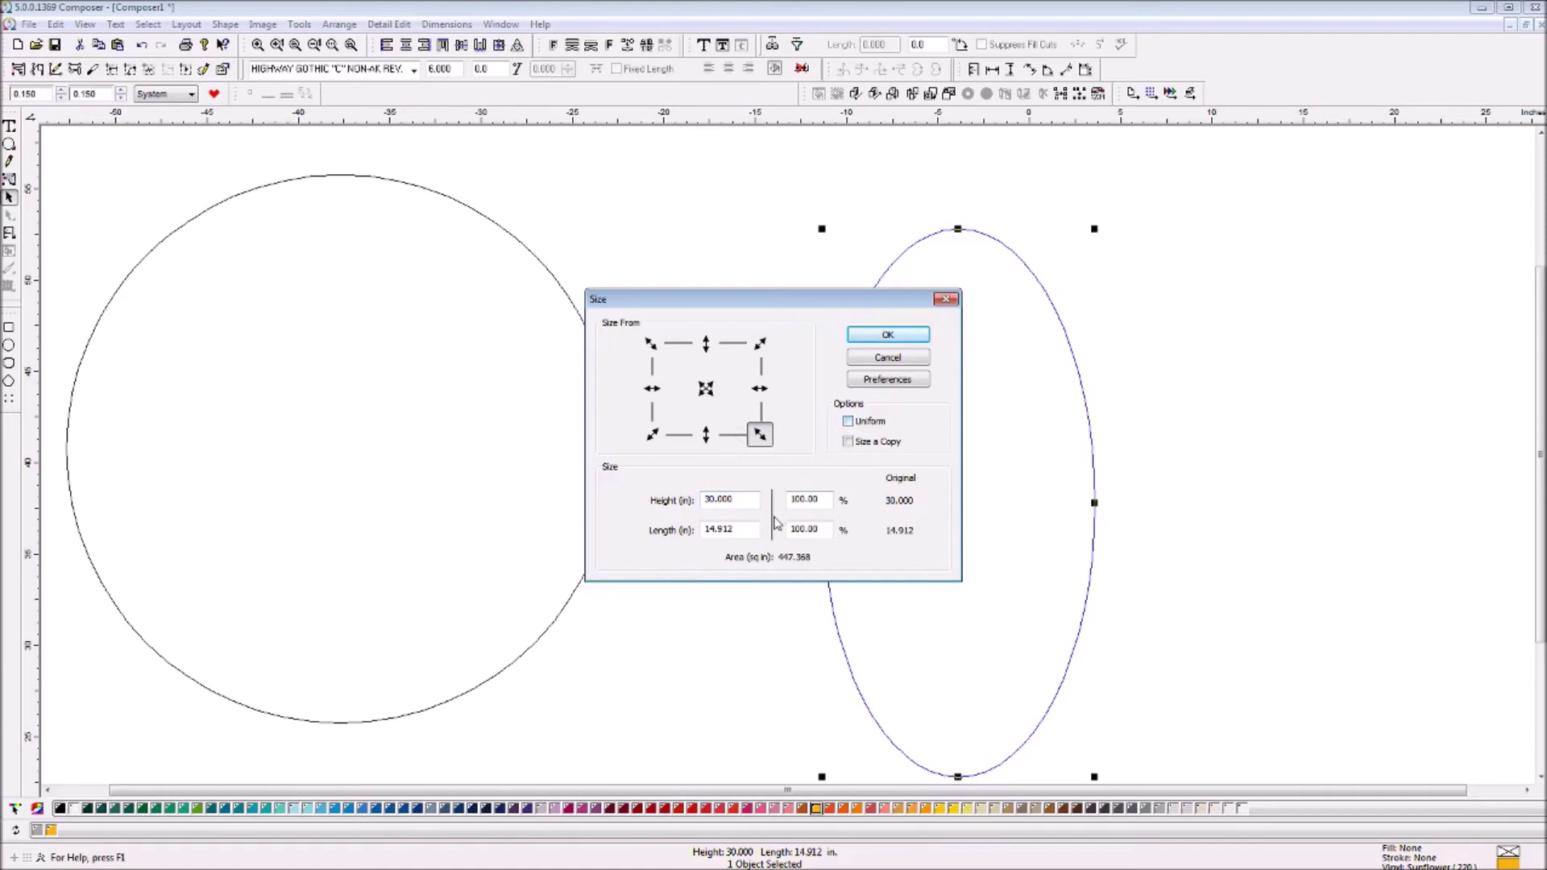
double_click(731, 499)
type("30")
double_click(734, 531)
type("3")
left_click(918, 335)
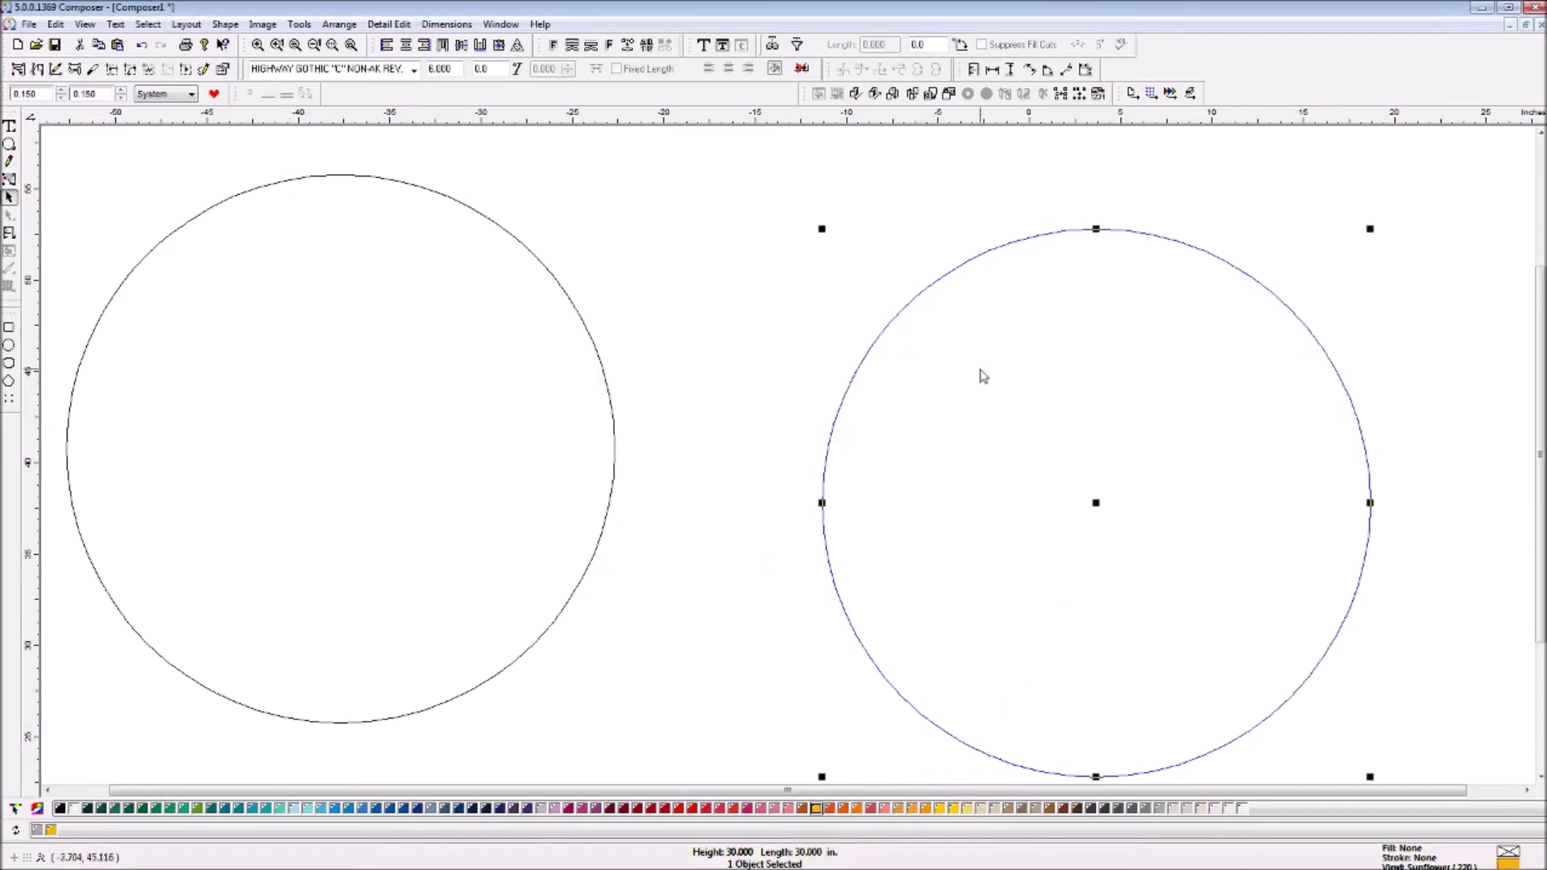
left_click(790, 341)
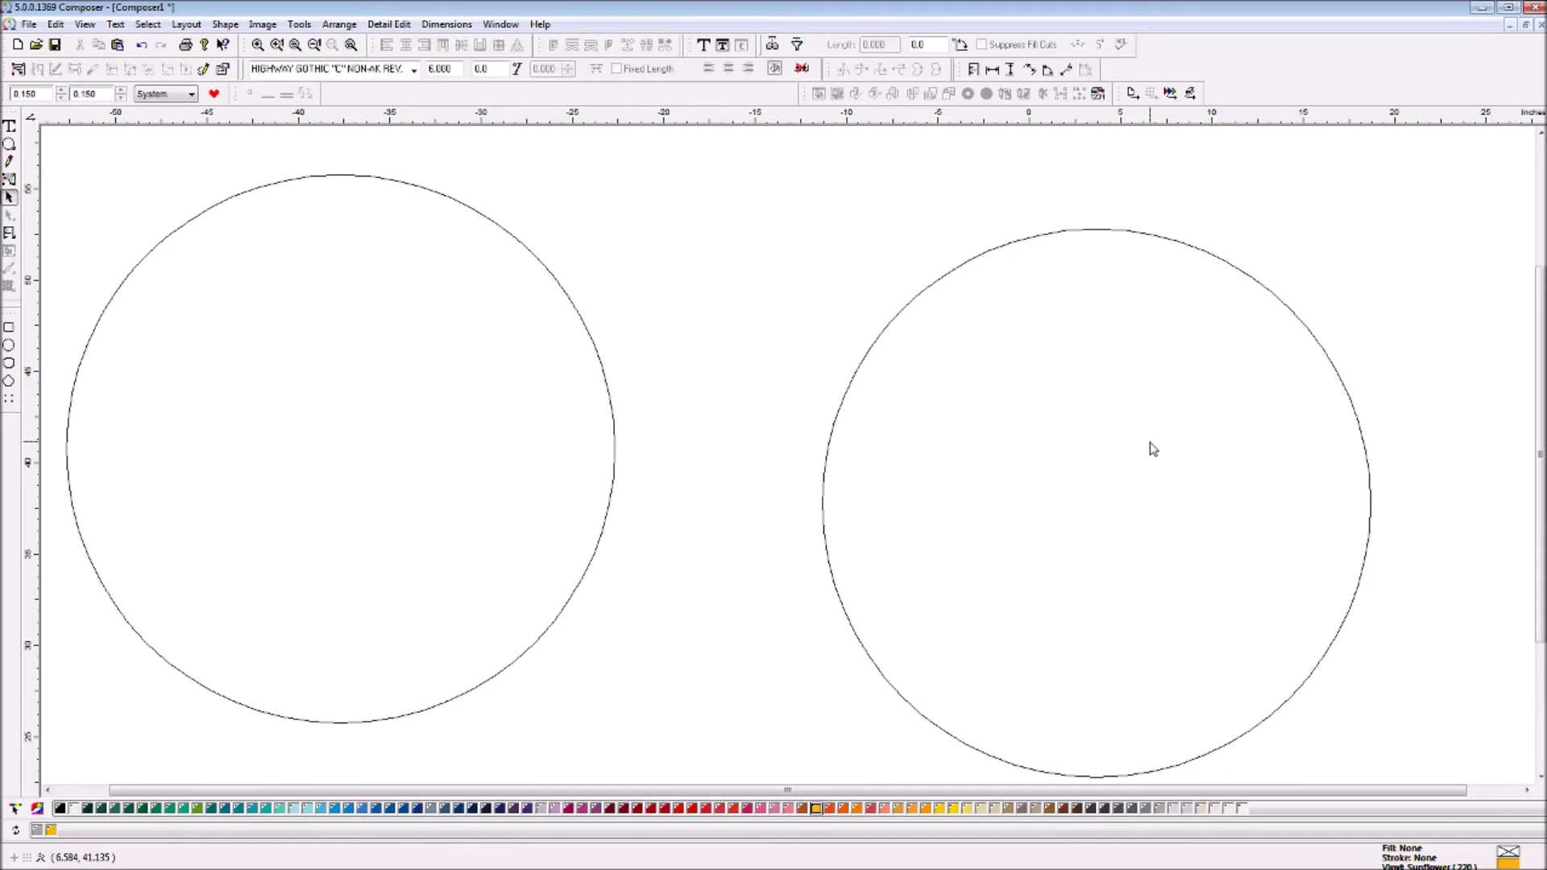
left_click(1539, 26)
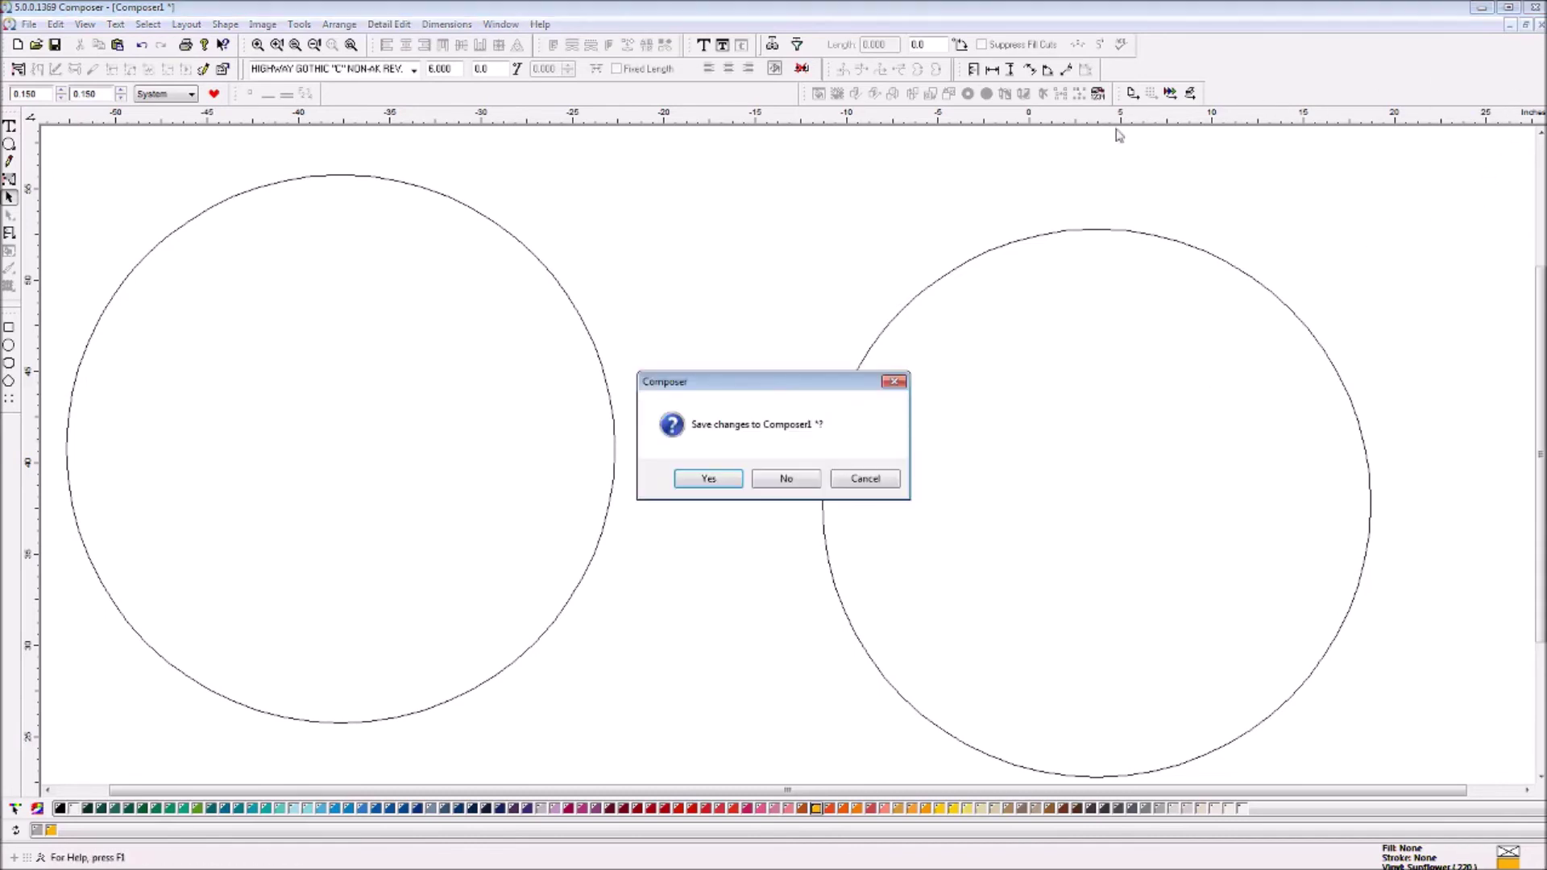
left_click(708, 478)
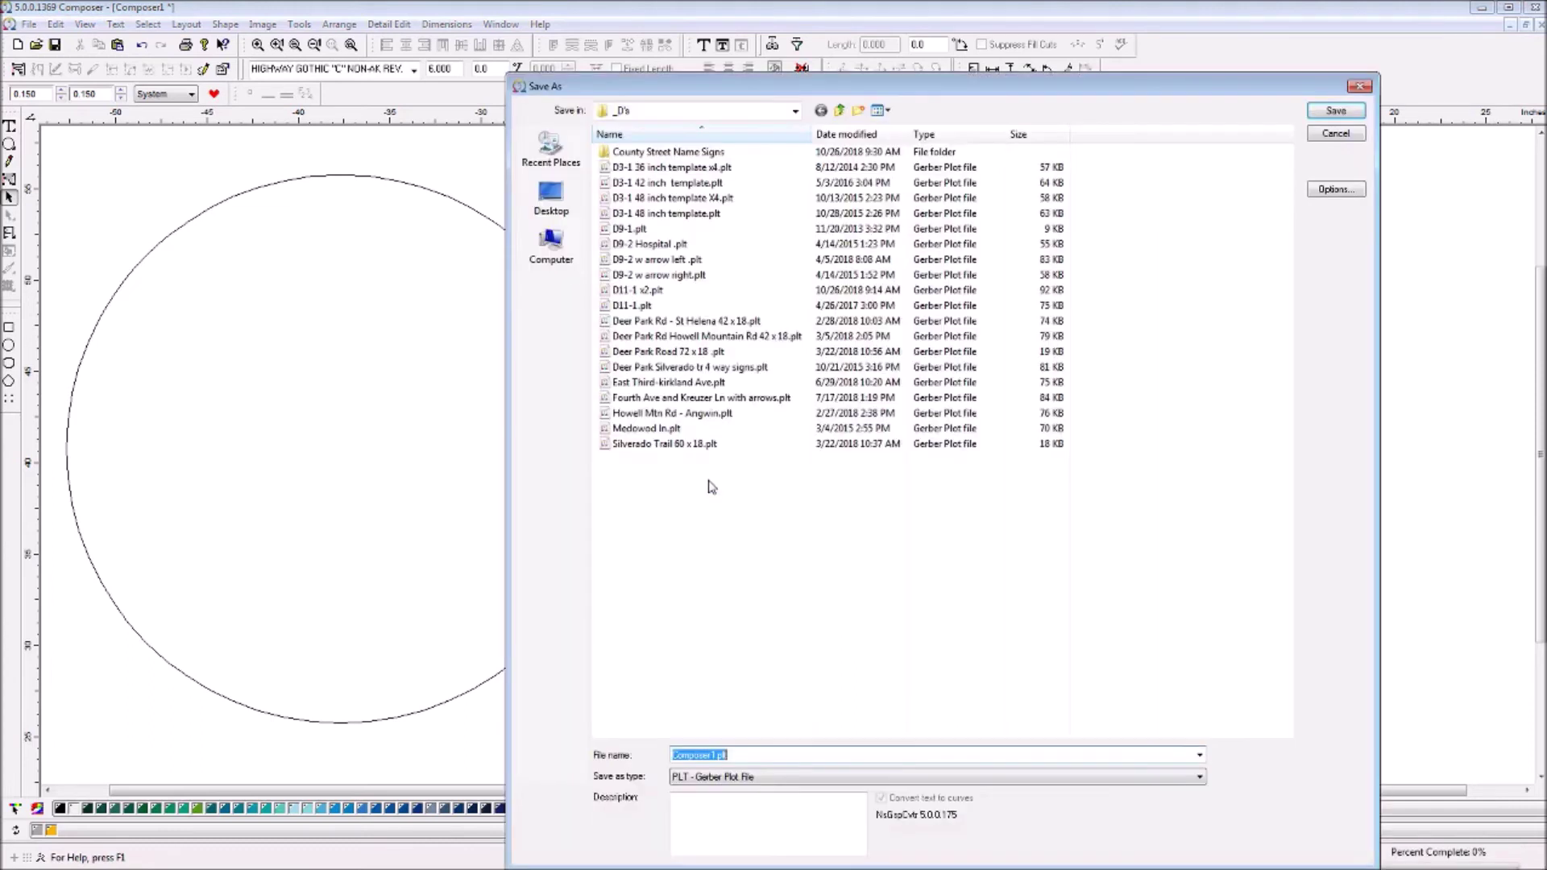
left_click(1359, 87)
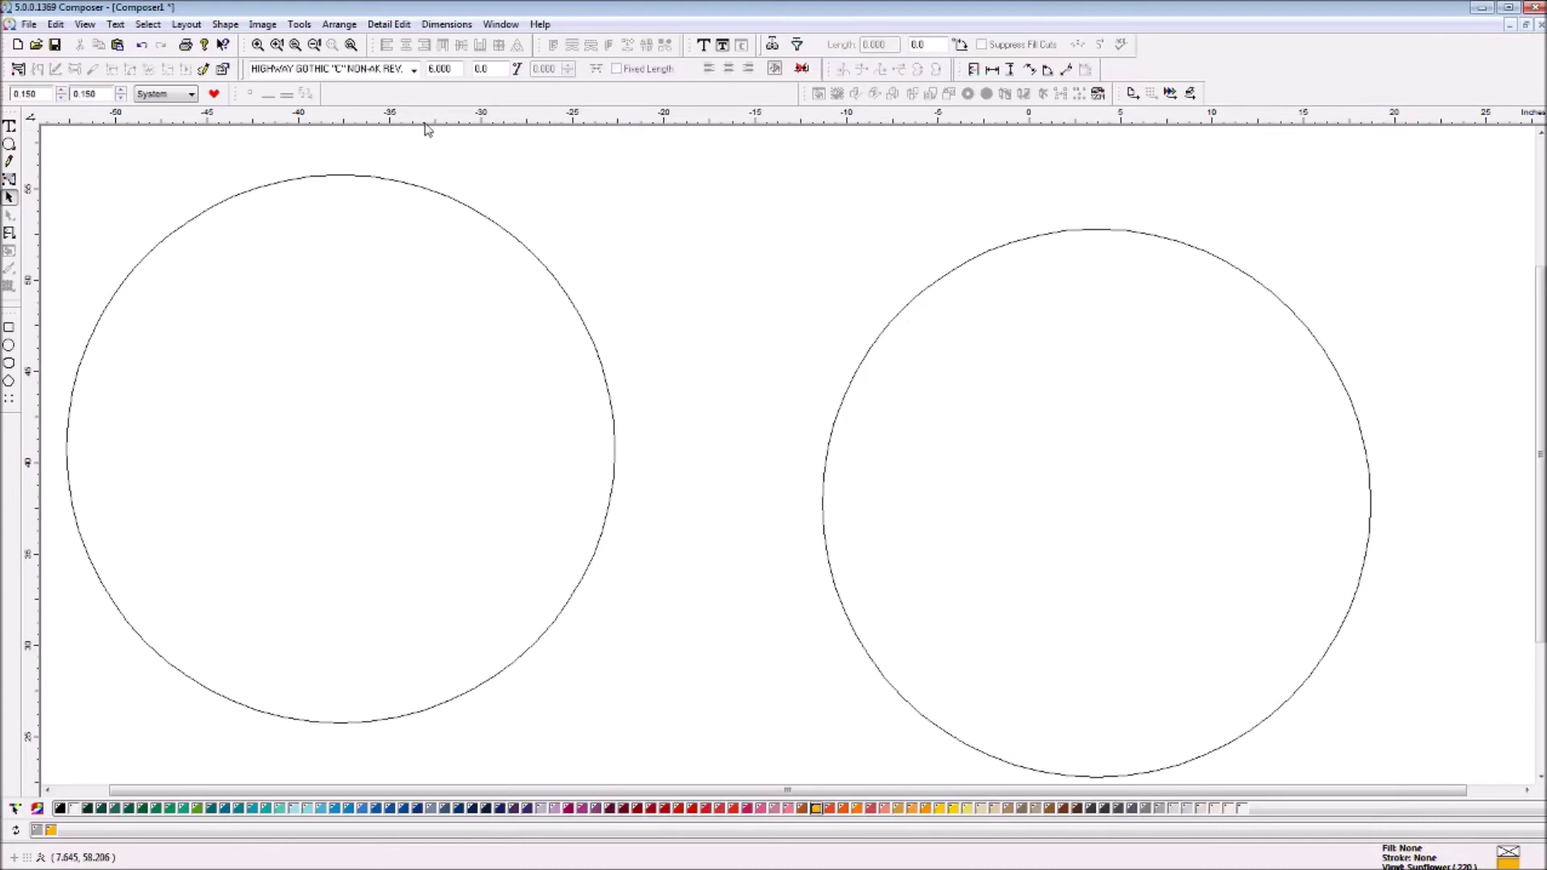
Delete both circles from the drawing area
left_click(397, 185)
key("Delete")
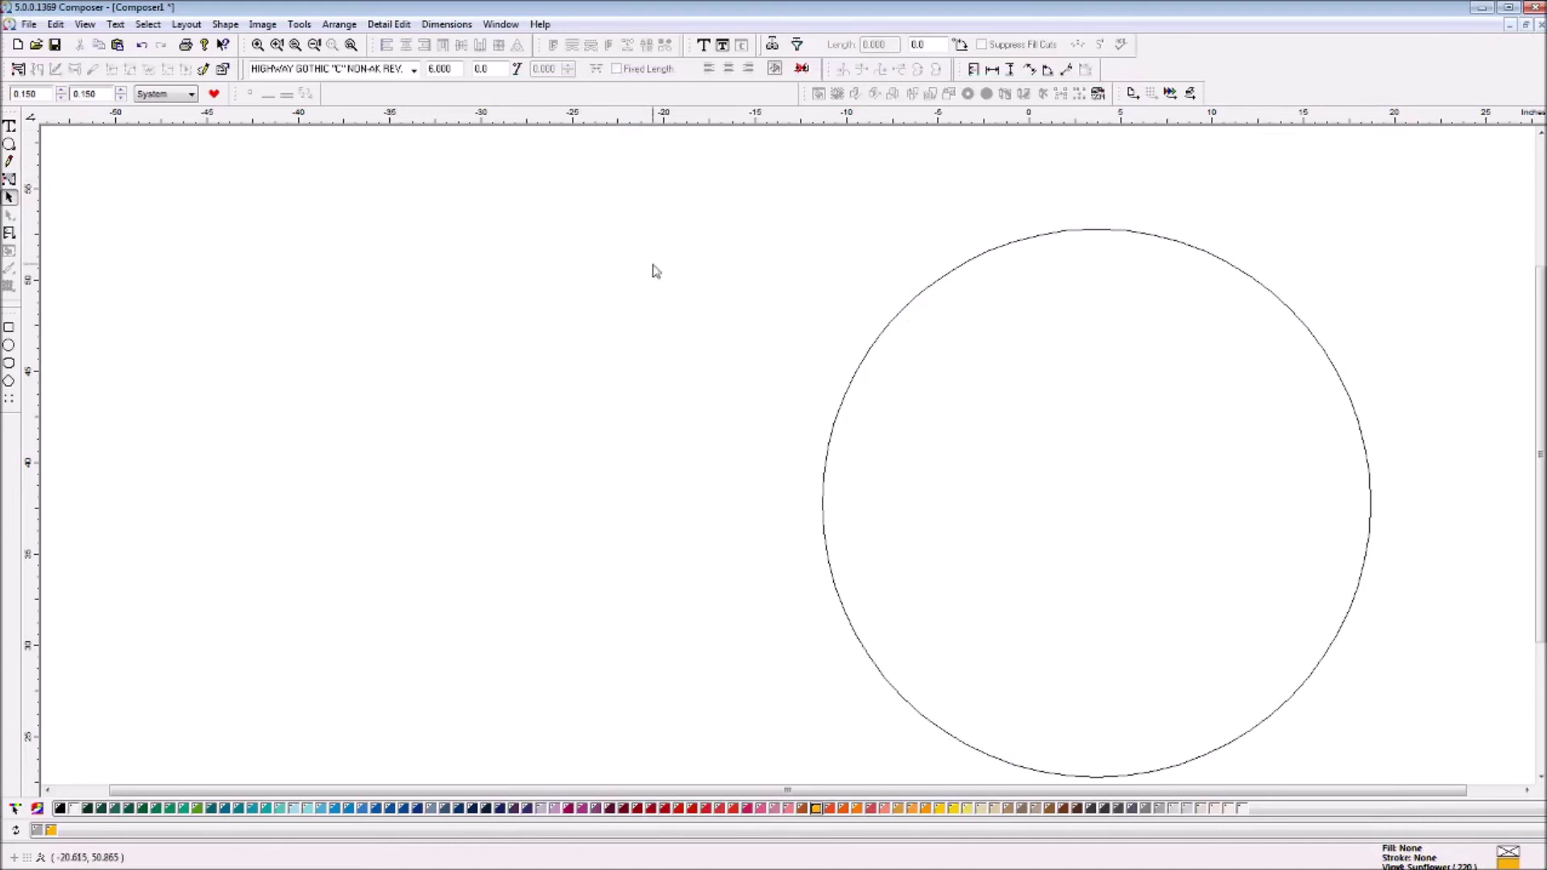
left_click(916, 299)
key("Delete")
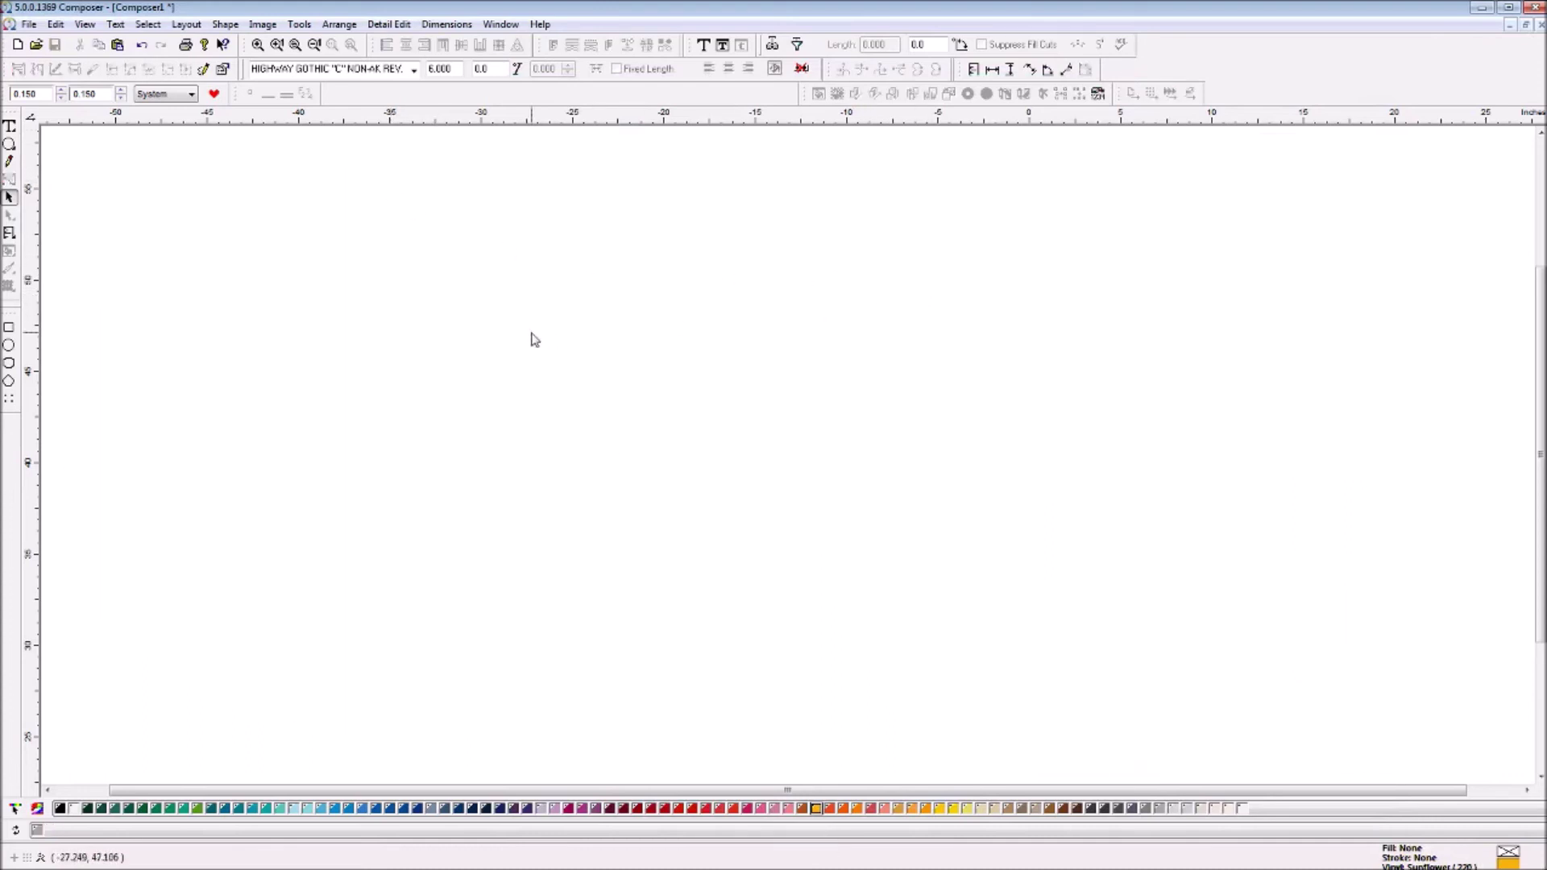